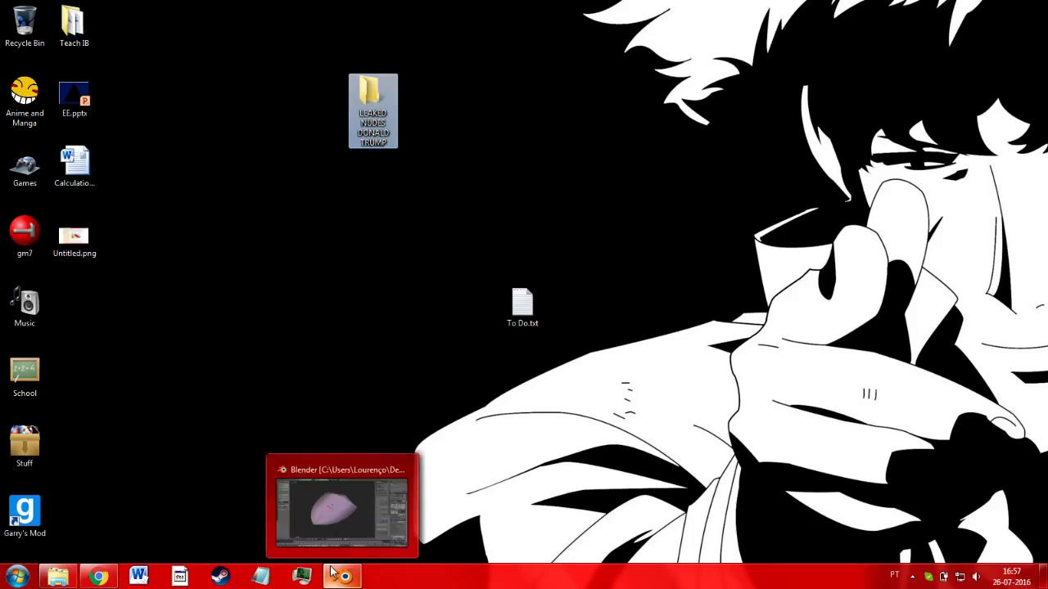
# - Open paint.net and search the installed programs for "paint"
pyautogui.click(180, 577)
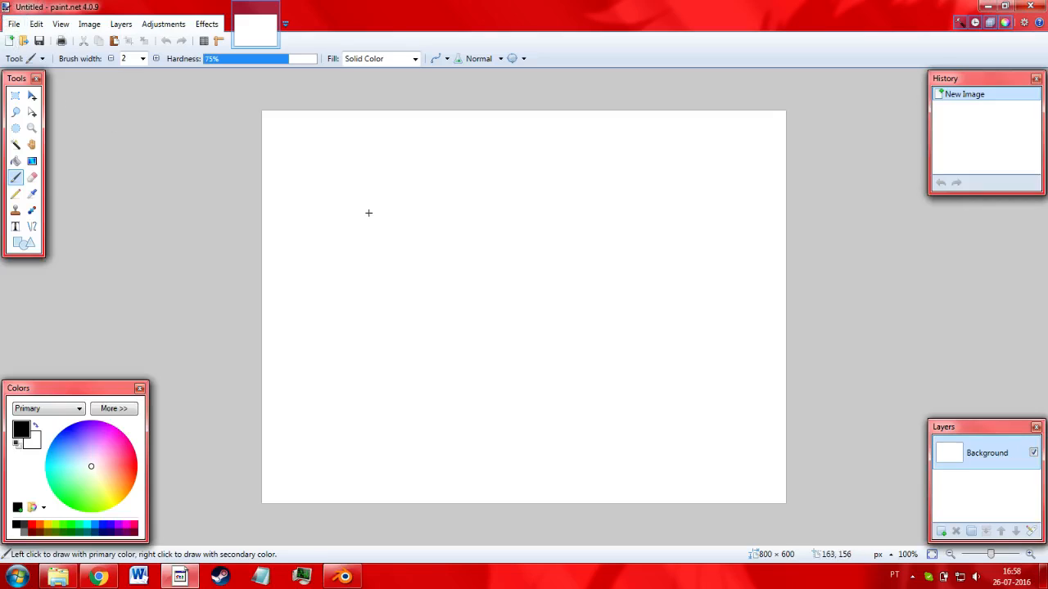
pyautogui.click(17, 577)
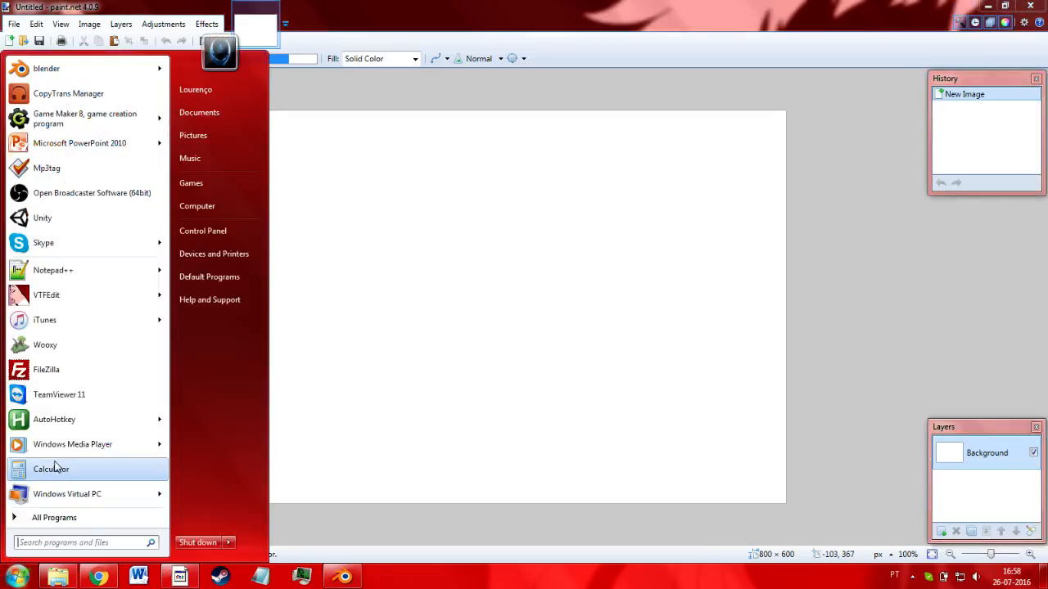
pyautogui.click(549, 6)
pyautogui.click(16, 577)
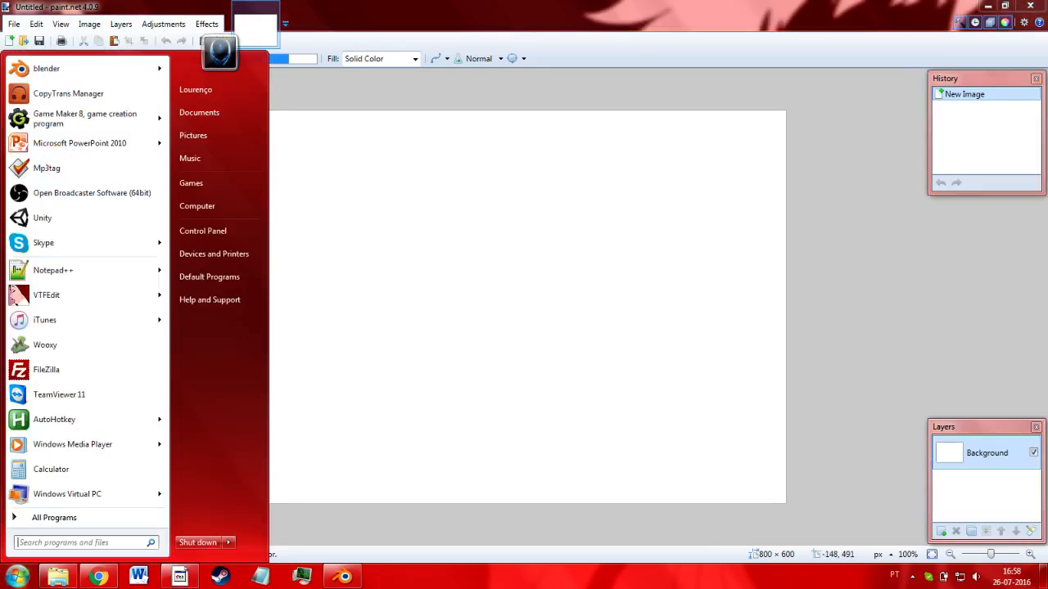
pyautogui.write('paint')
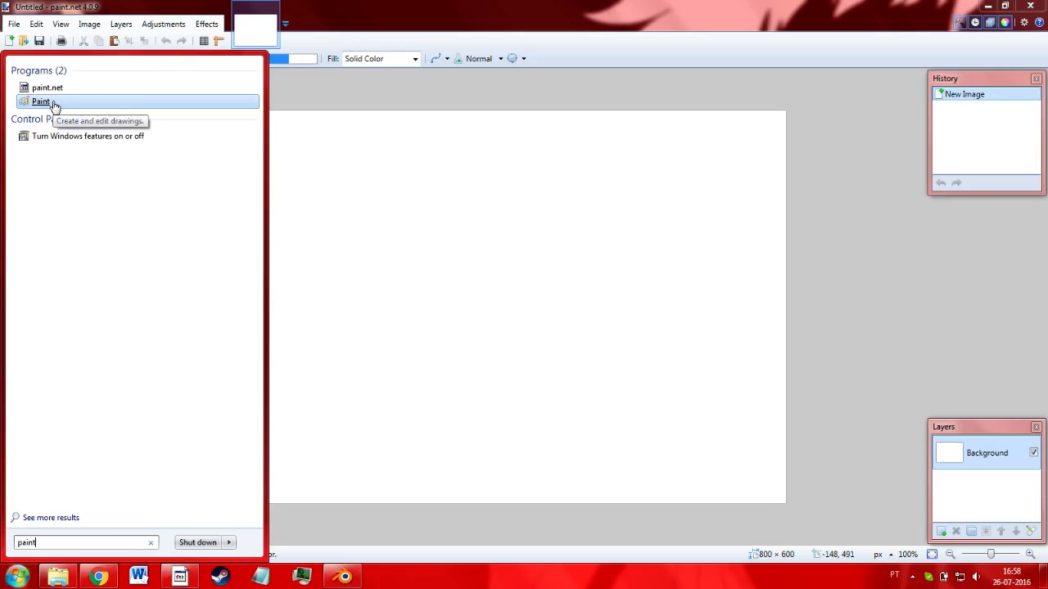
pyautogui.click(329, 5)
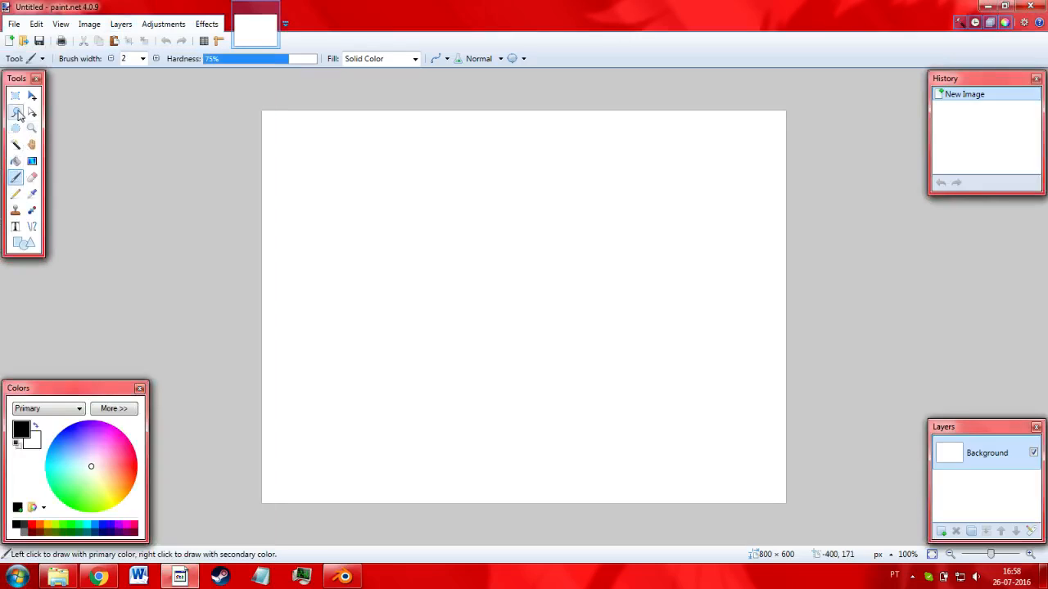
pyautogui.moveTo(219, 220); pyautogui.dragTo(478, 306)
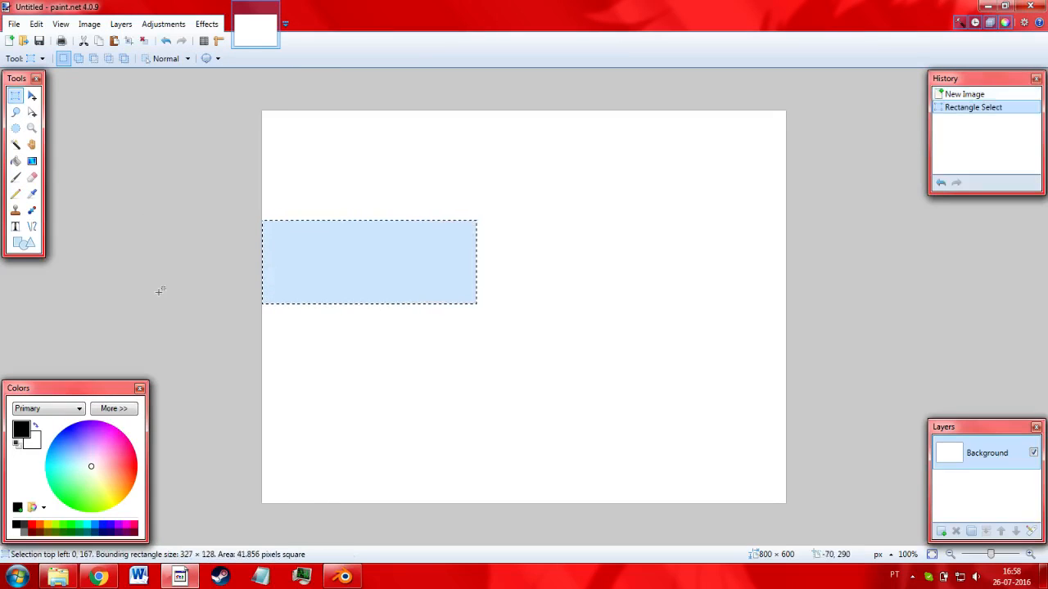
pyautogui.click(316, 216)
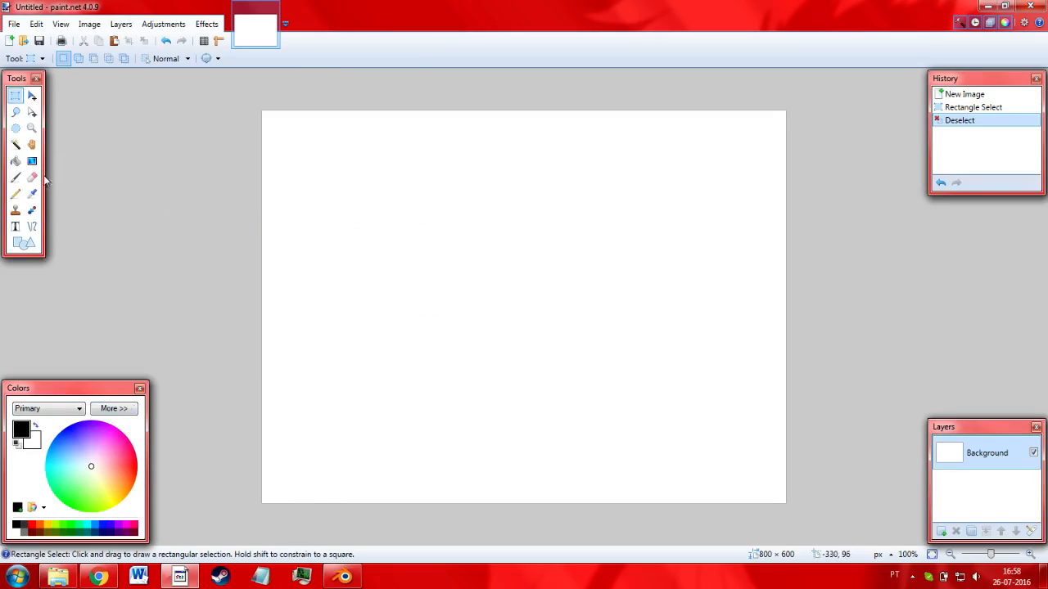
pyautogui.click(34, 177)
pyautogui.click(17, 577)
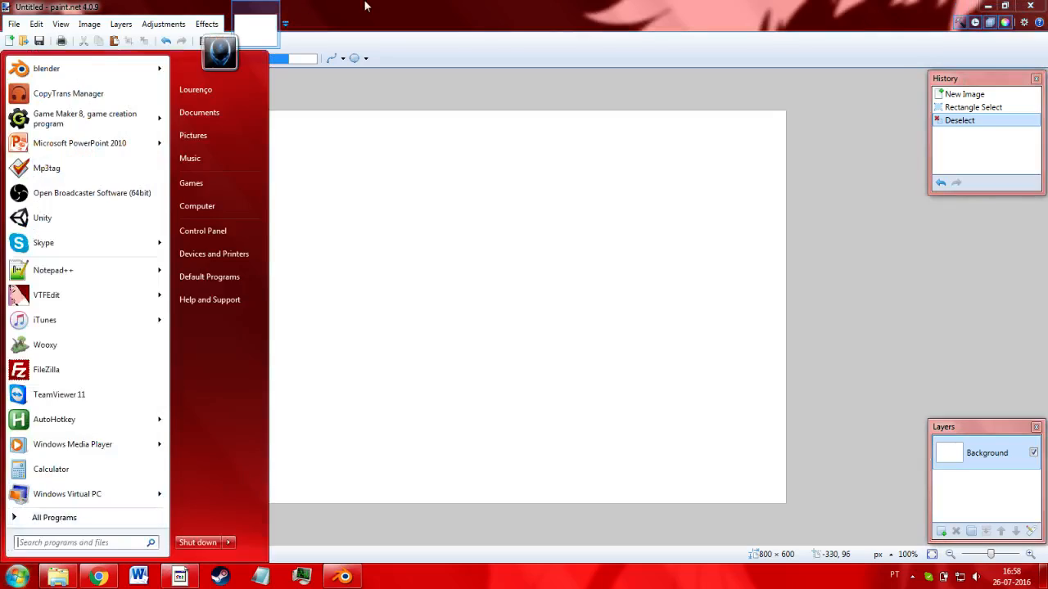
pyautogui.click(432, 6)
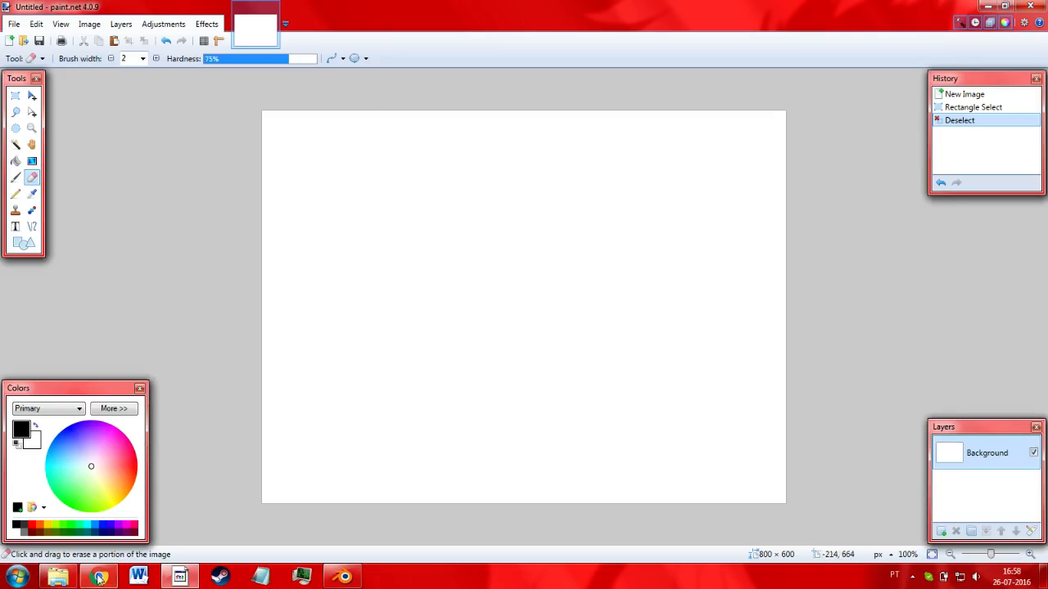
# - Switch to the Chrome incognito window and search Google Images for "pepakura"
pyautogui.moveTo(97, 573)
pyautogui.click(111, 509)
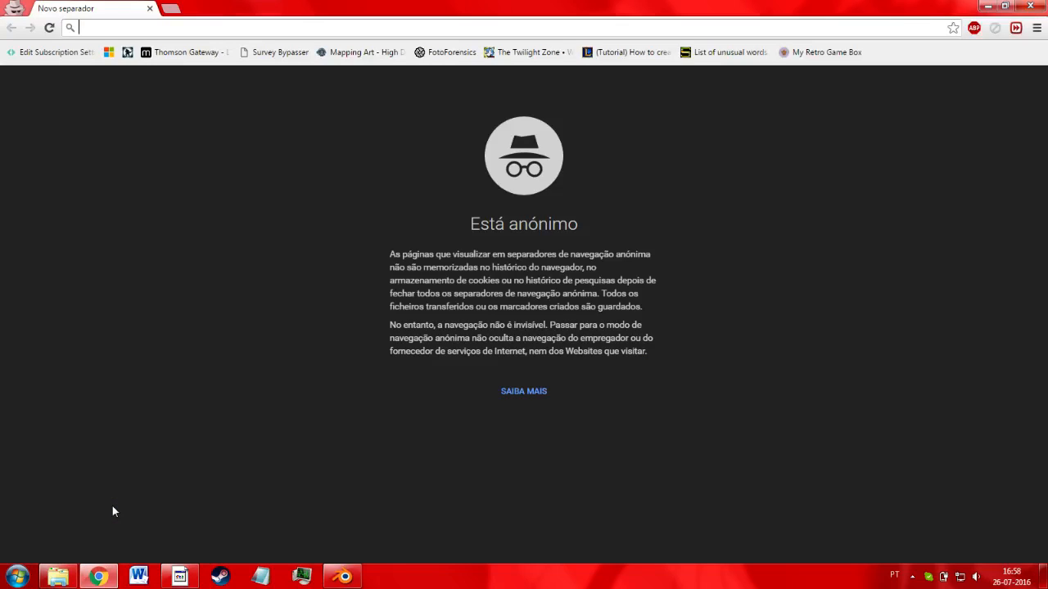
pyautogui.write('pa')
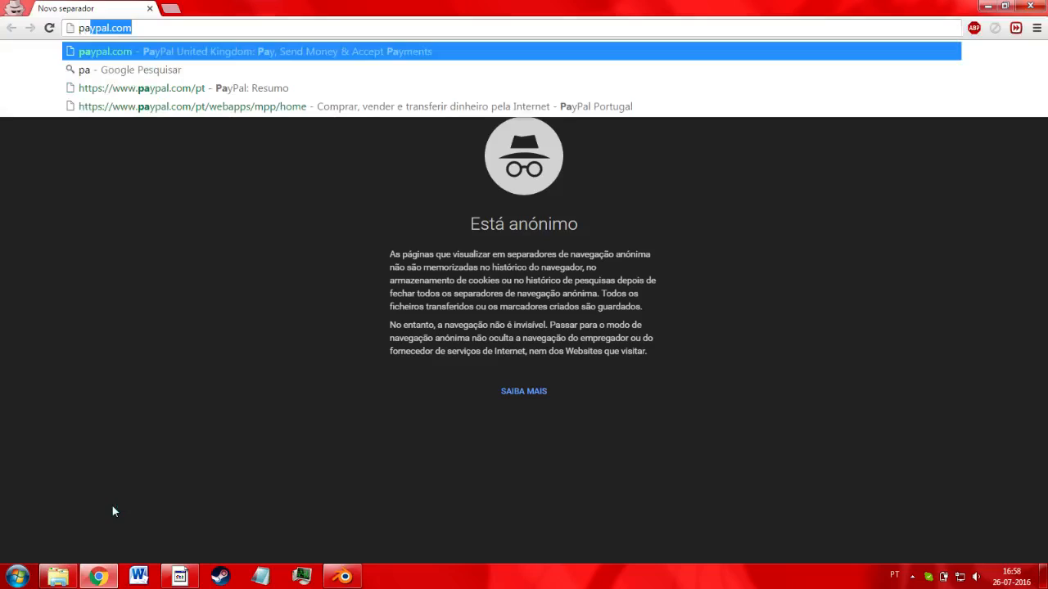
pyautogui.press('BackSpace')
pyautogui.press('BackSpace')
pyautogui.write('e')
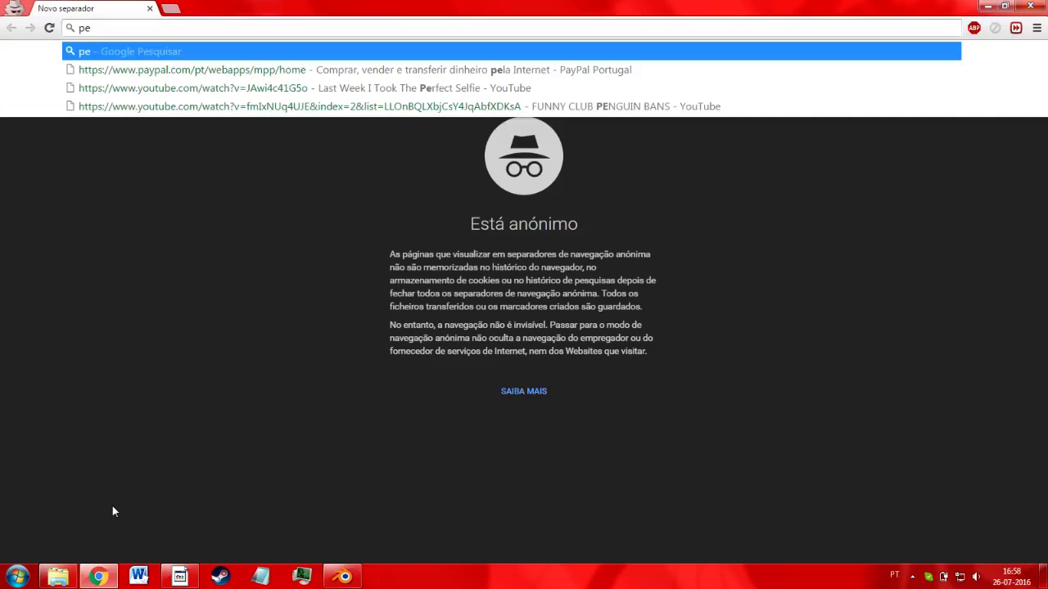
pyautogui.write('pakura')
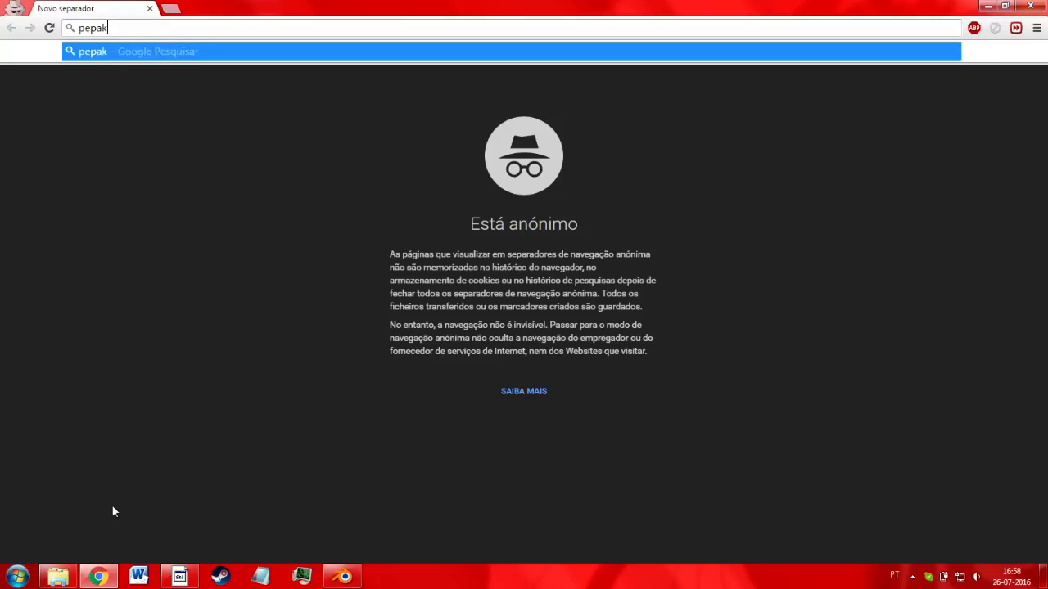
pyautogui.press('Return')
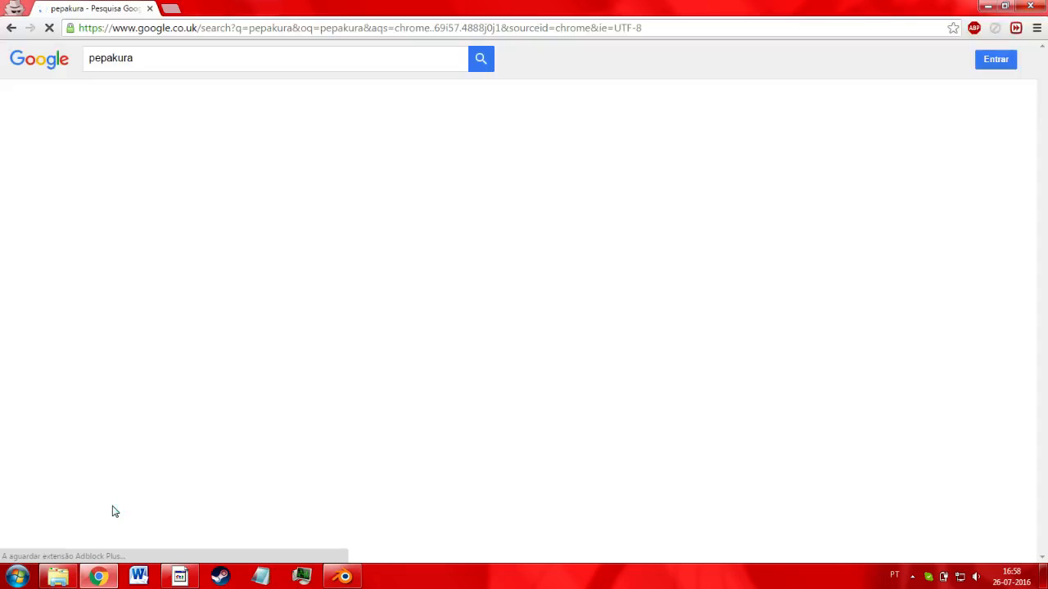
pyautogui.click(139, 98)
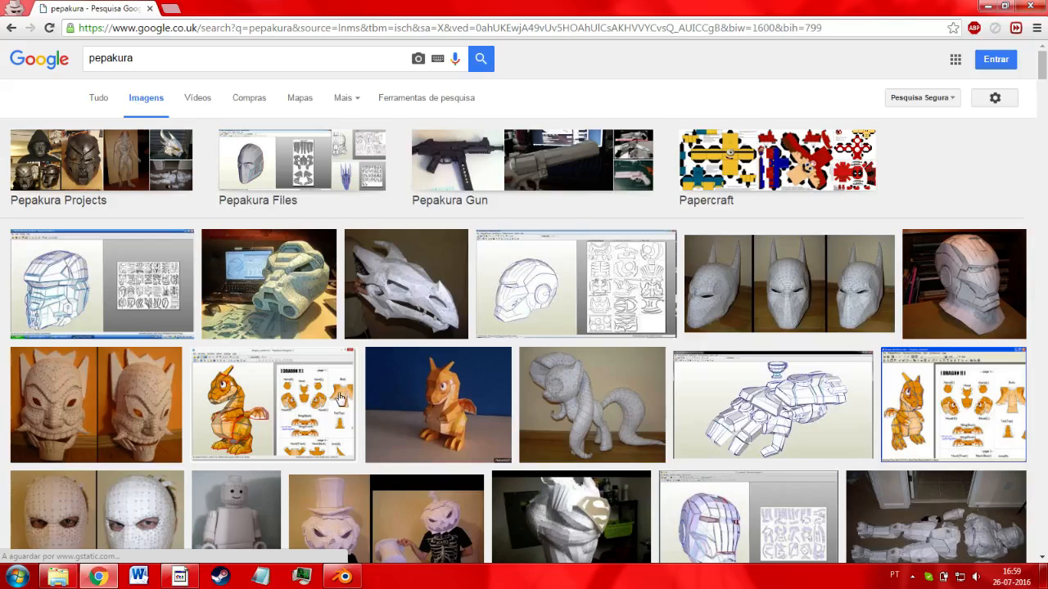
# - Open the Pepakura Designer dragon screenshot as a full image and examine its model and unfolded parts up close
pyautogui.click(339, 432)
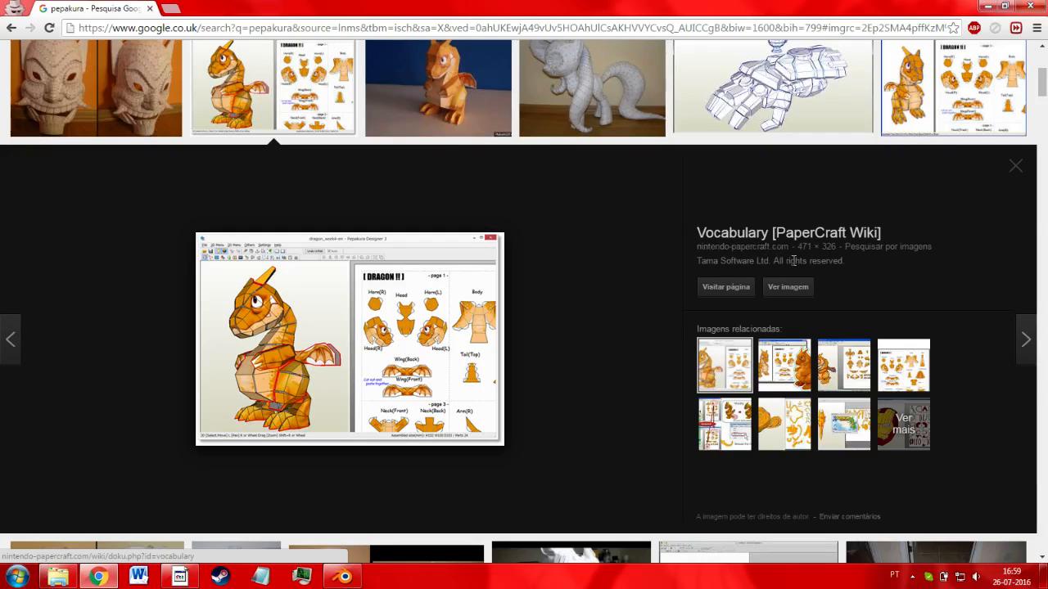
pyautogui.click(788, 286)
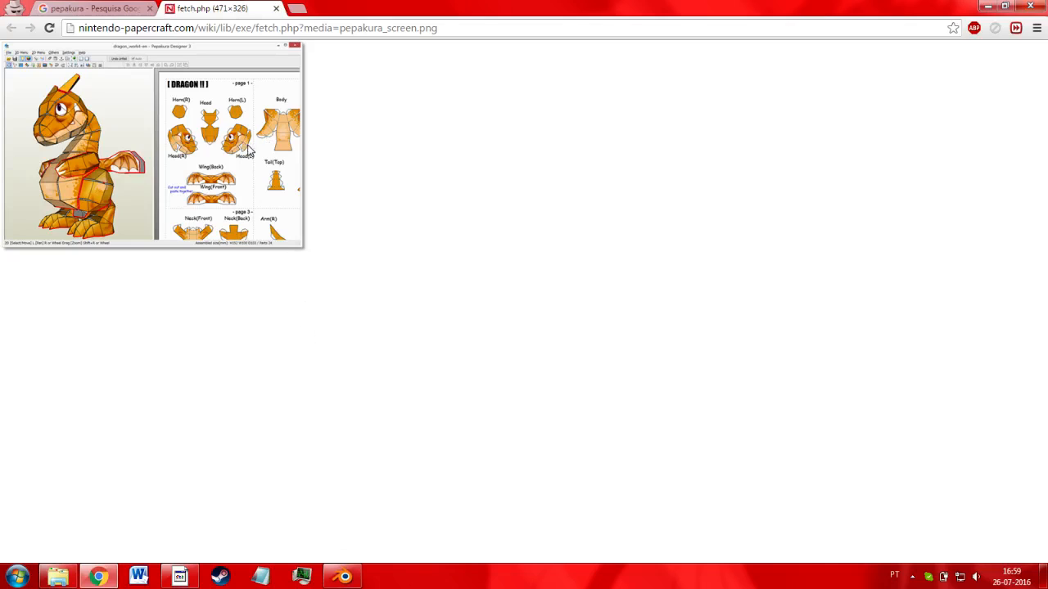
pyautogui.keyDown('ctrl'); pyautogui.scroll(7, 250, 152); pyautogui.keyUp('ctrl')
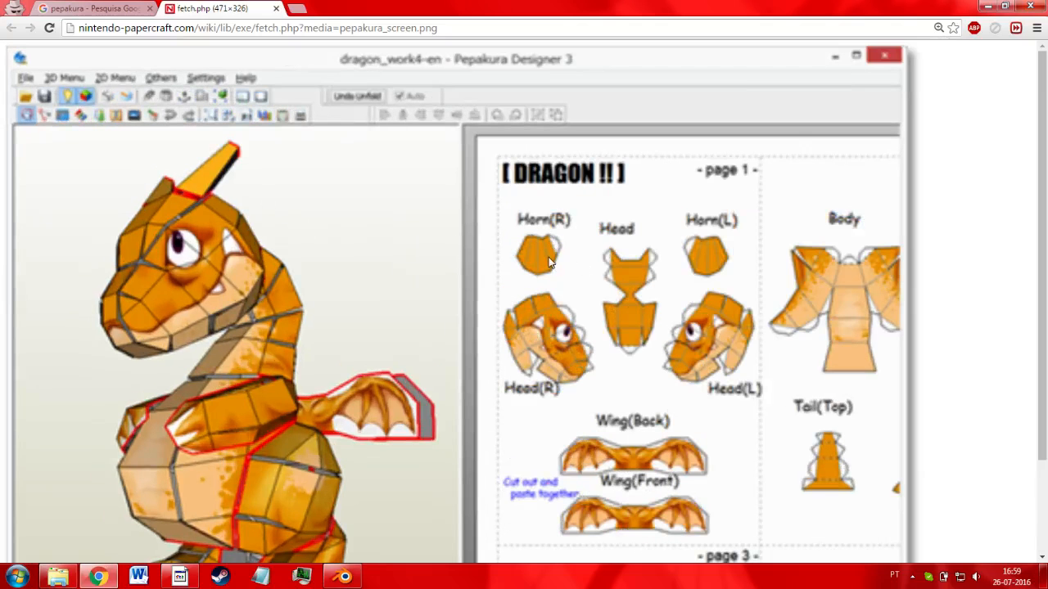
pyautogui.keyDown('ctrl'); pyautogui.scroll(-3, 463, 290); pyautogui.keyUp('ctrl')
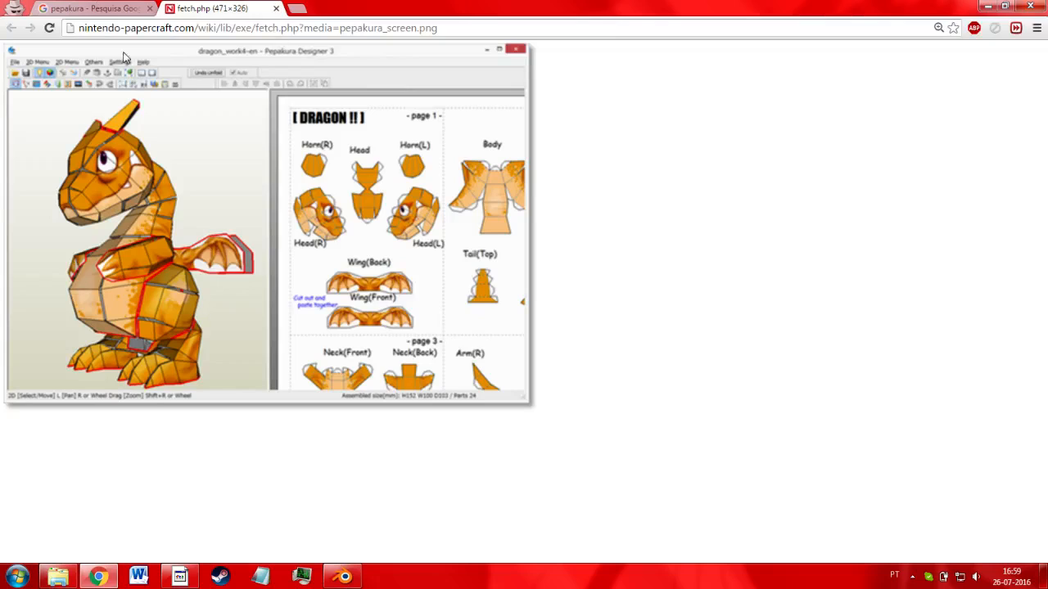
# - Return to the image results and compare the finished paper dragon photo with the dragon's unfolded pattern
pyautogui.click(92, 8)
pyautogui.click(483, 122)
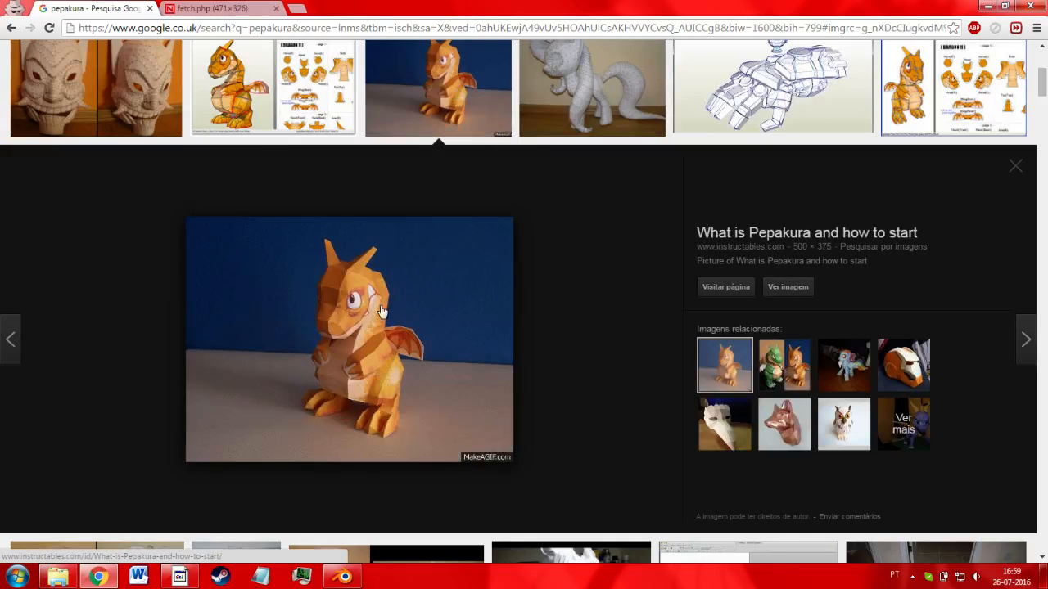
pyautogui.scroll(2, 416, 382)
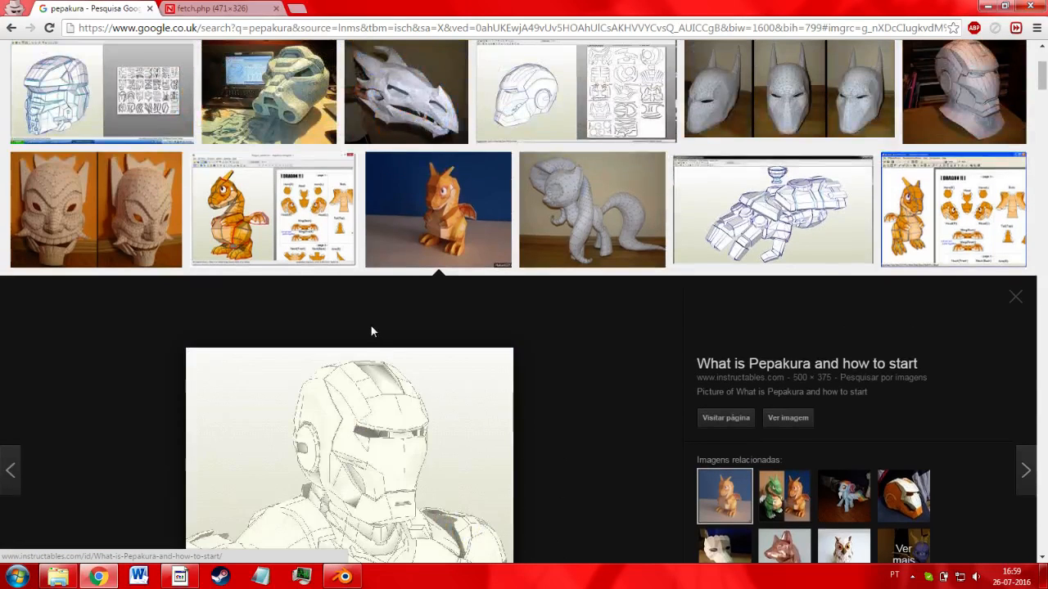
pyautogui.scroll(-1, 430, 515)
pyautogui.scroll(-1, 431, 515)
pyautogui.click(279, 115)
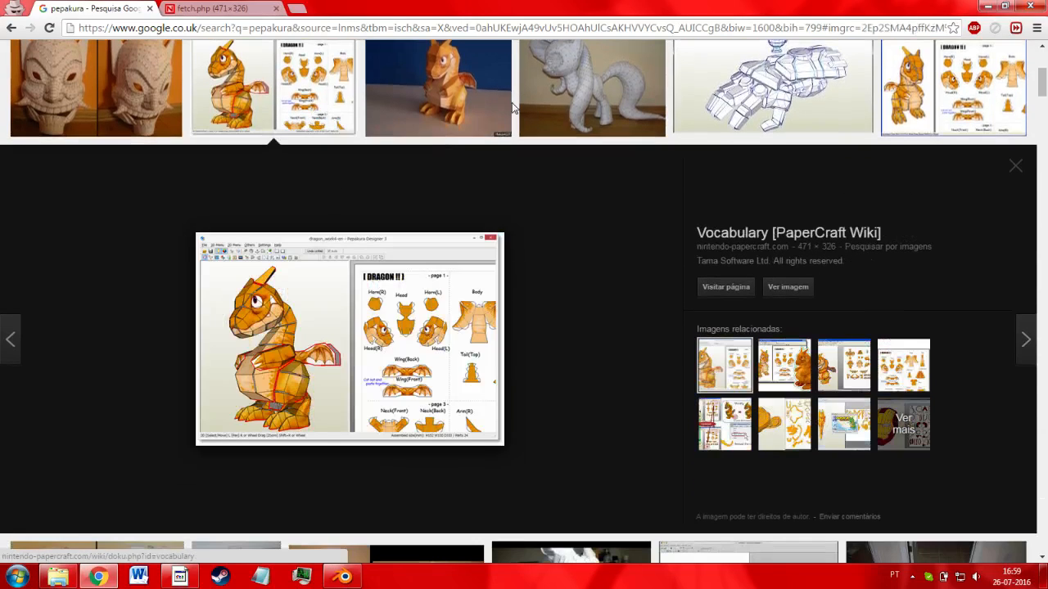
# - Browse the pepakura image results and preview the "Pepakura Designer Free Download" image of the teal-haired character
pyautogui.scroll(4, 377, 205)
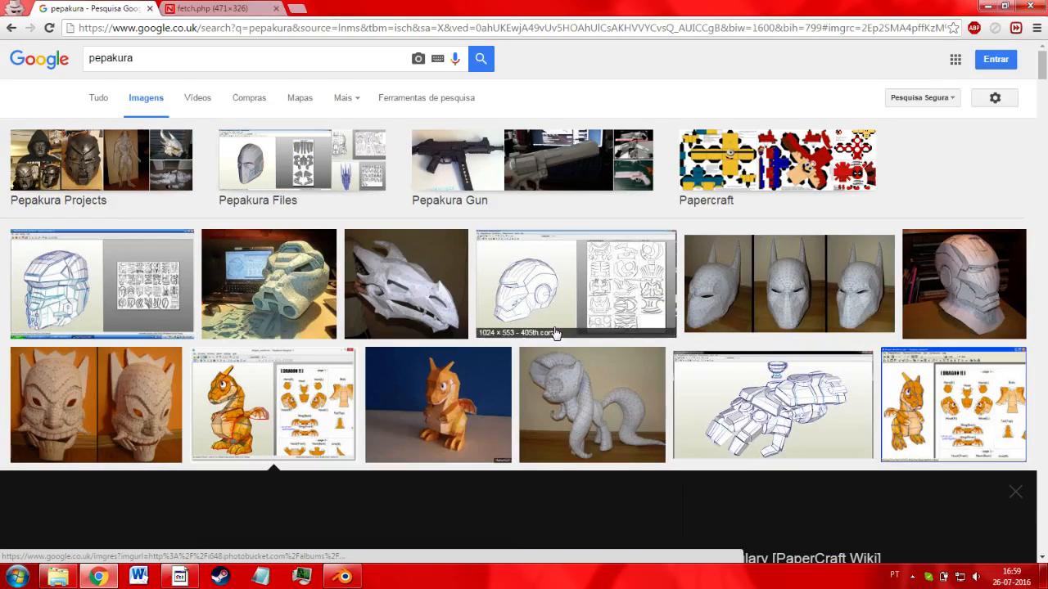
pyautogui.scroll(-7, 706, 321)
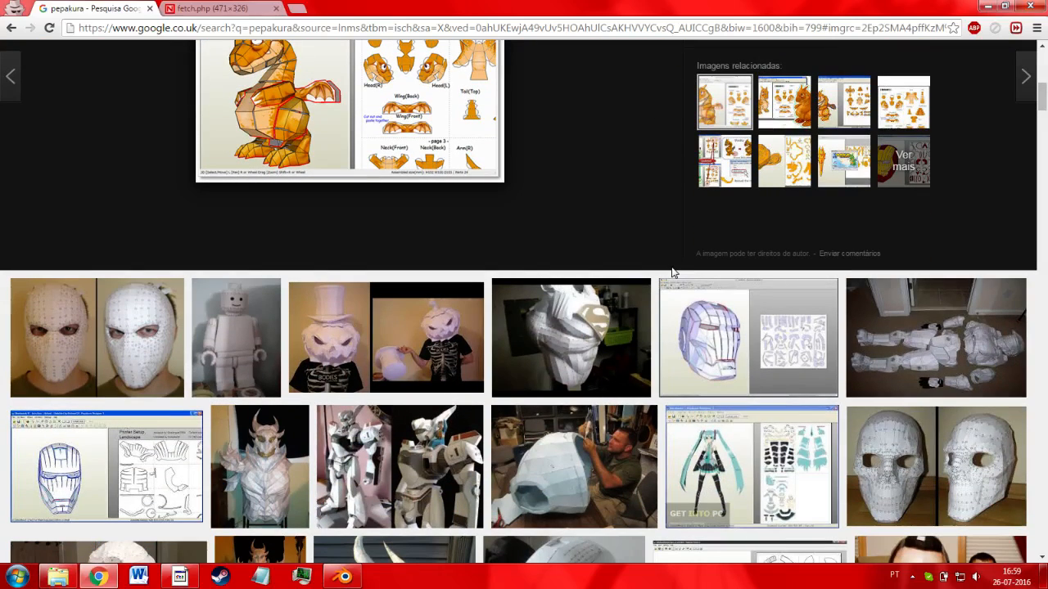
pyautogui.scroll(7, 647, 327)
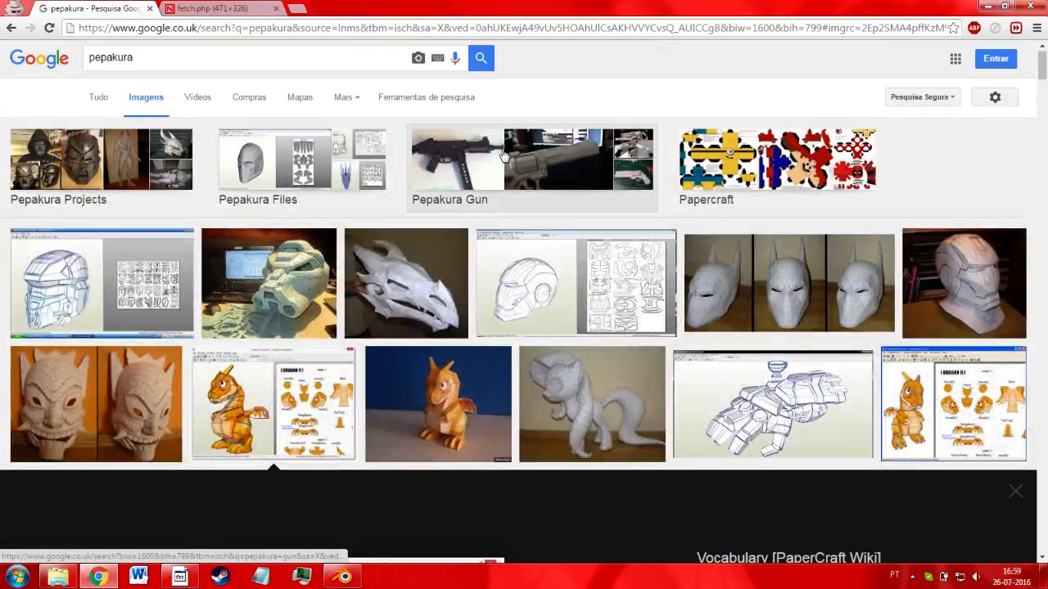
pyautogui.scroll(-5, 663, 469)
pyautogui.scroll(-4, 664, 471)
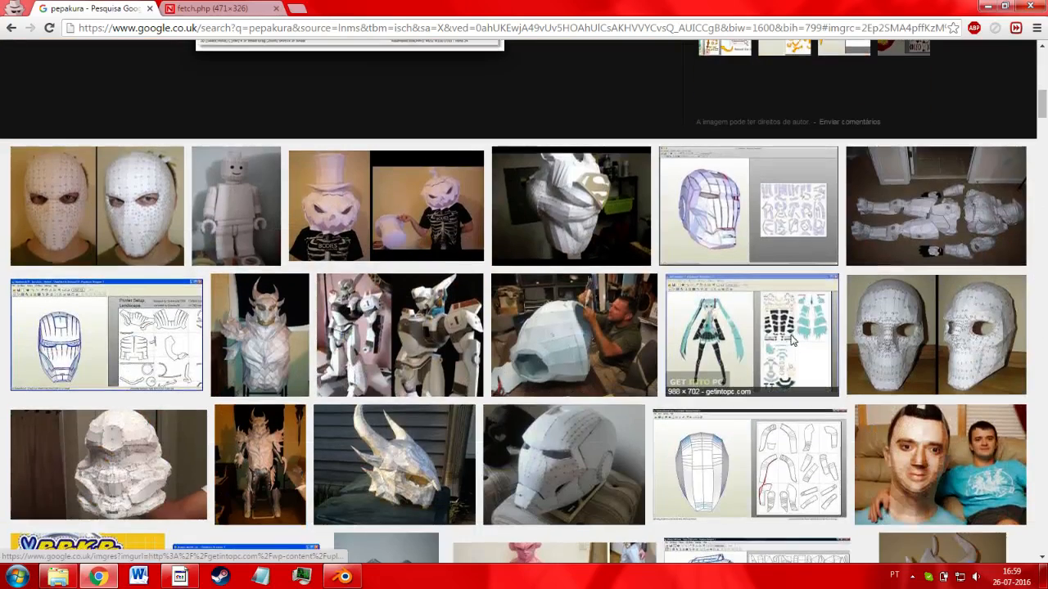
pyautogui.click(734, 337)
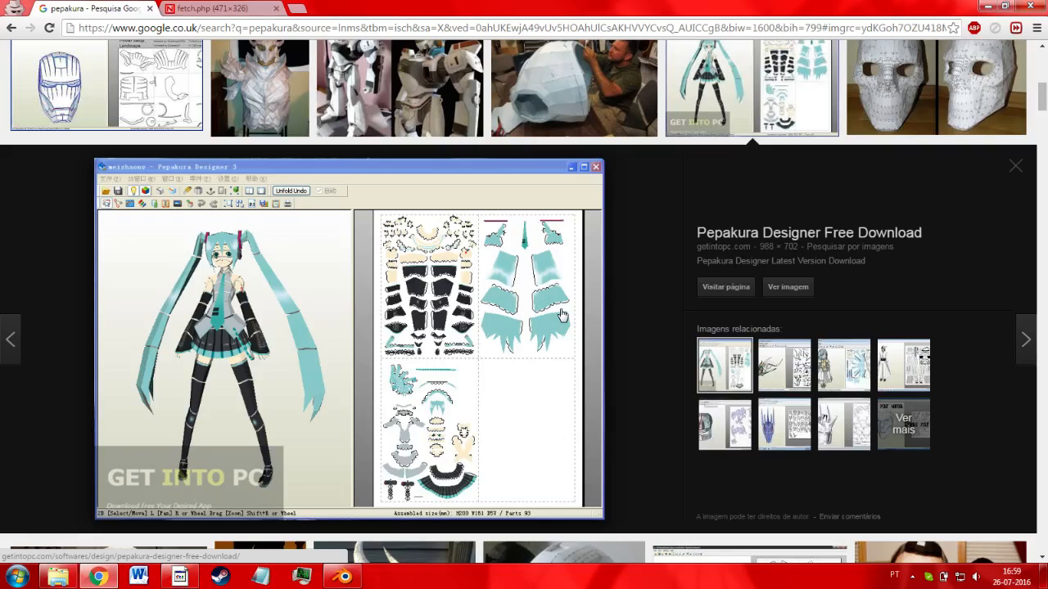
# - Show the related Papercraft image results and look at the cut-out templates
pyautogui.scroll(10, 563, 316)
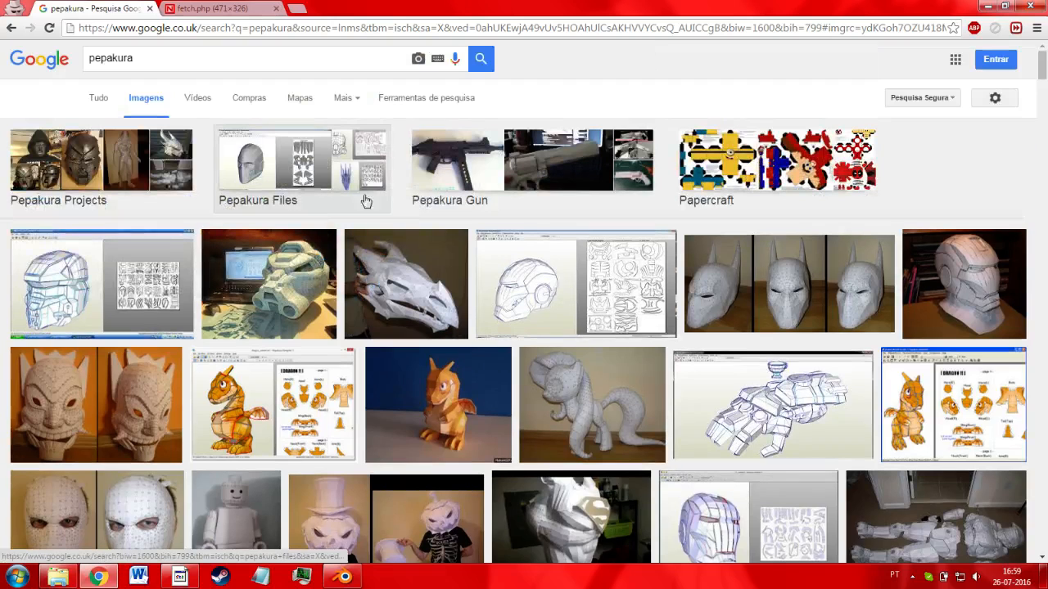
pyautogui.click(804, 164)
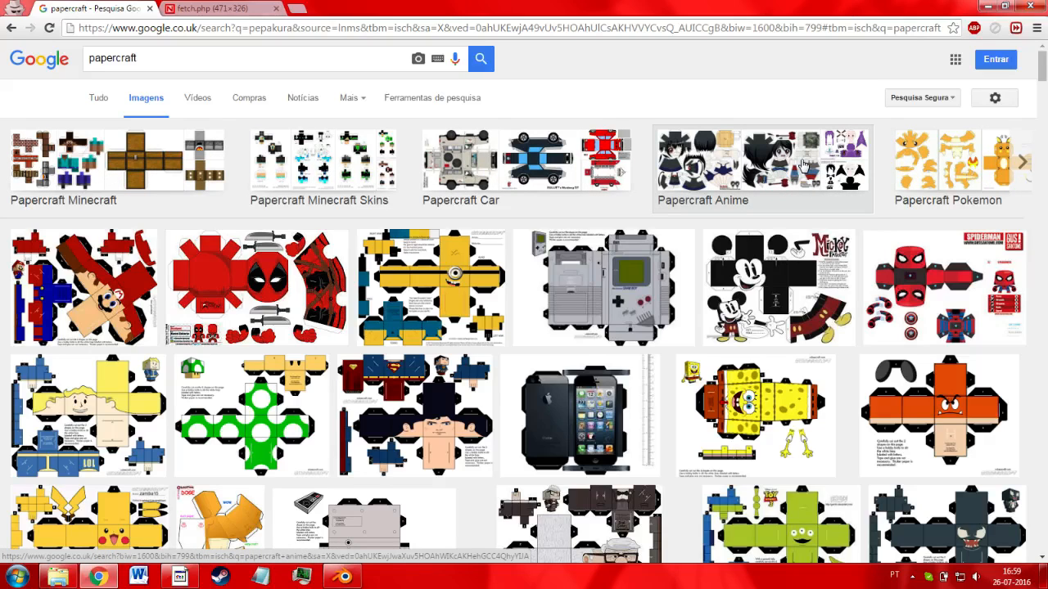
pyautogui.click(954, 382)
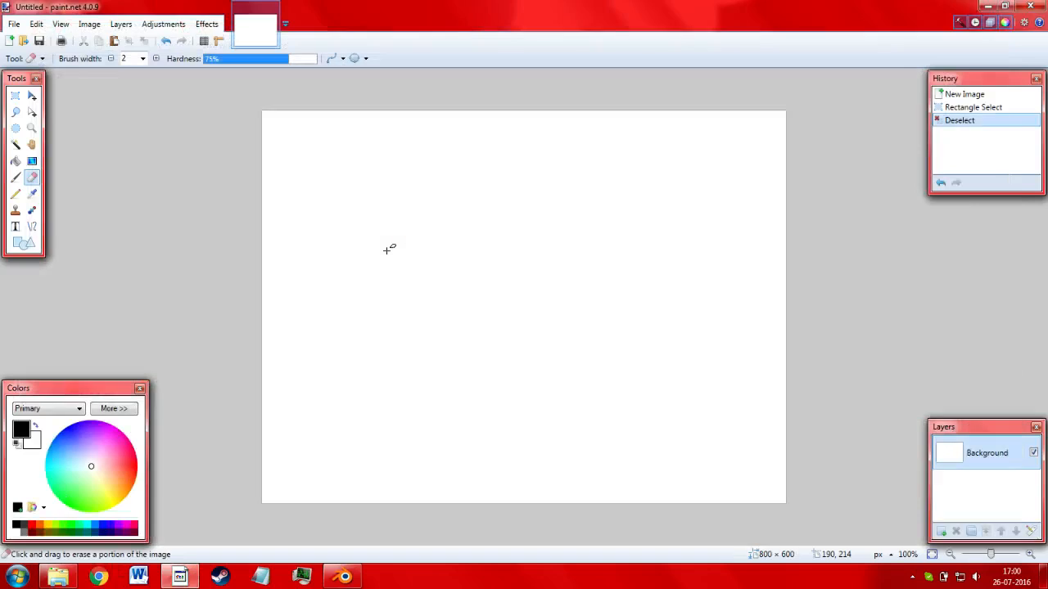
# - Switch to Blender, maximize its window, and examine the shield model from its front and its handle side
pyautogui.moveTo(343, 576)
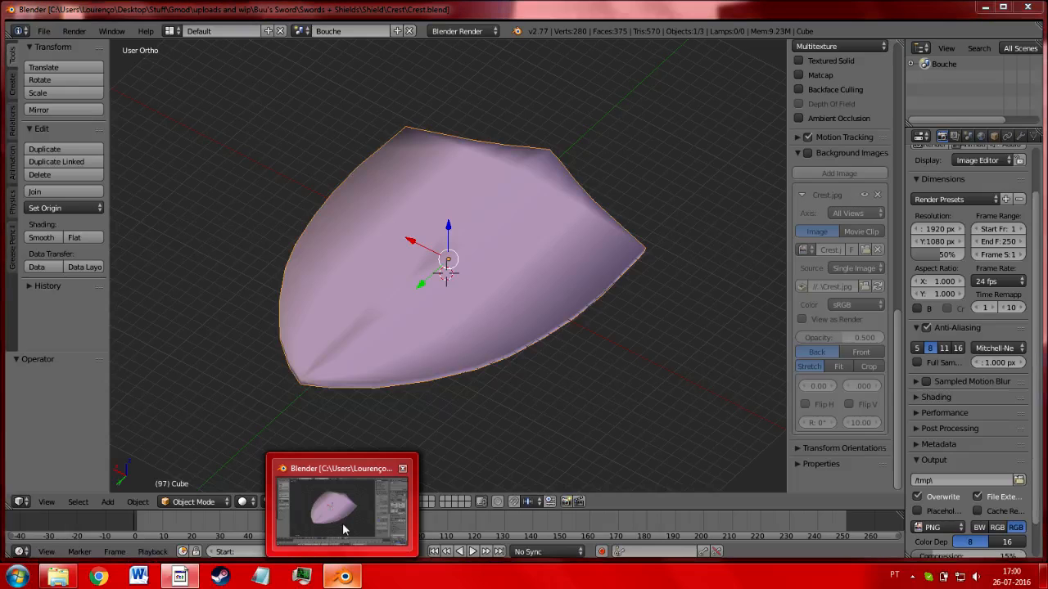
pyautogui.click(342, 528)
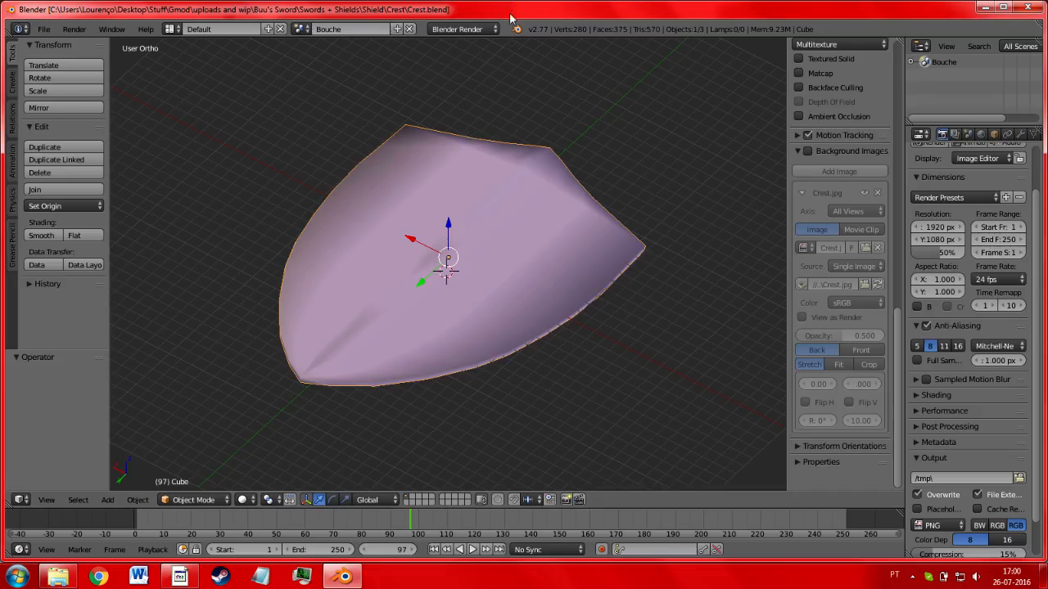
pyautogui.doubleClick(510, 15)
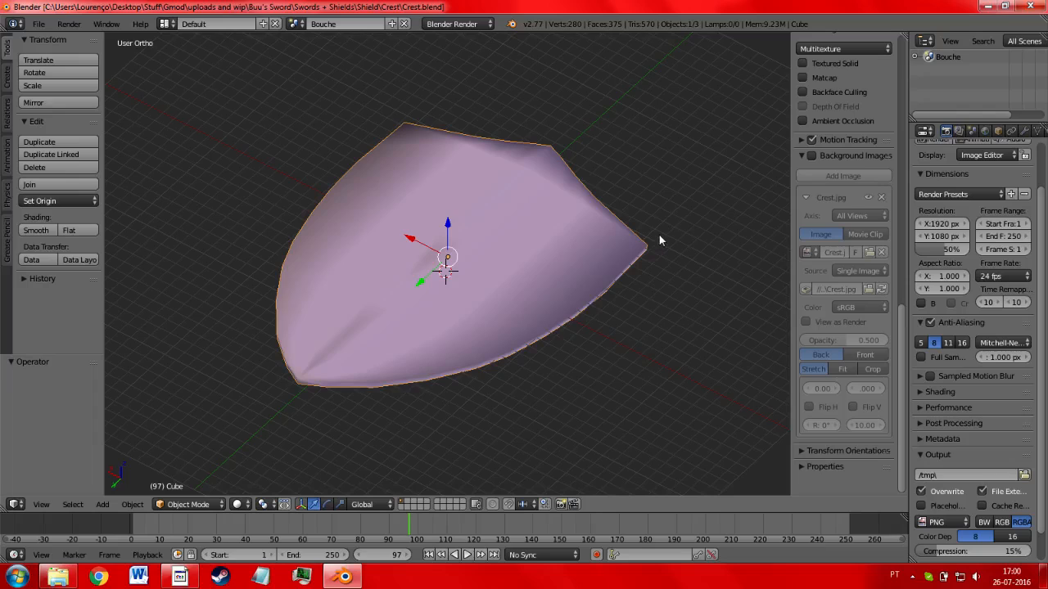
pyautogui.moveTo(659, 232); pyautogui.dragTo(646, 266, button='middle')
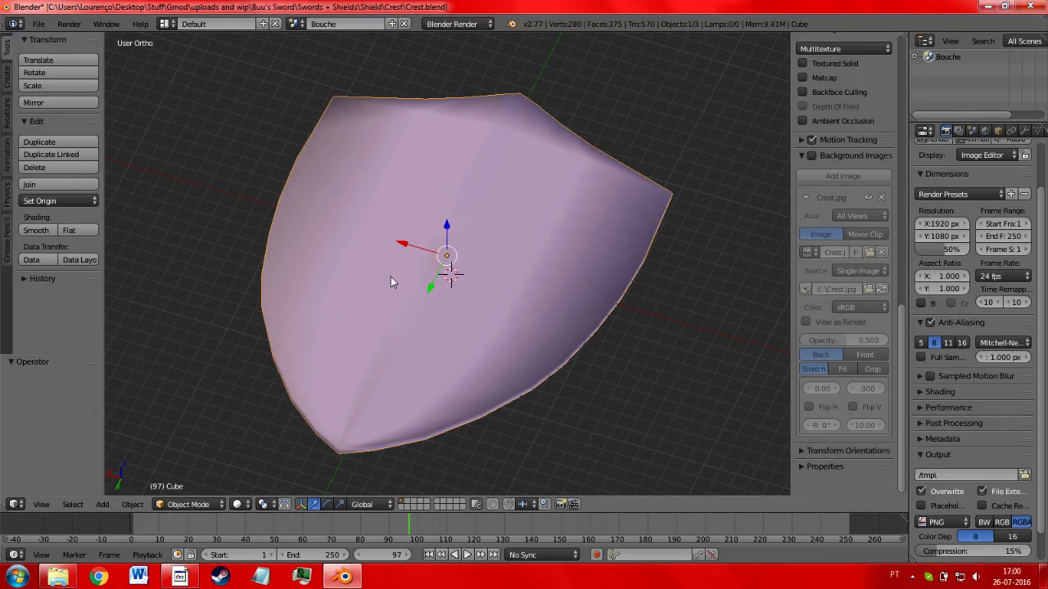
pyautogui.moveTo(636, 276); pyautogui.dragTo(460, 122, button='middle')
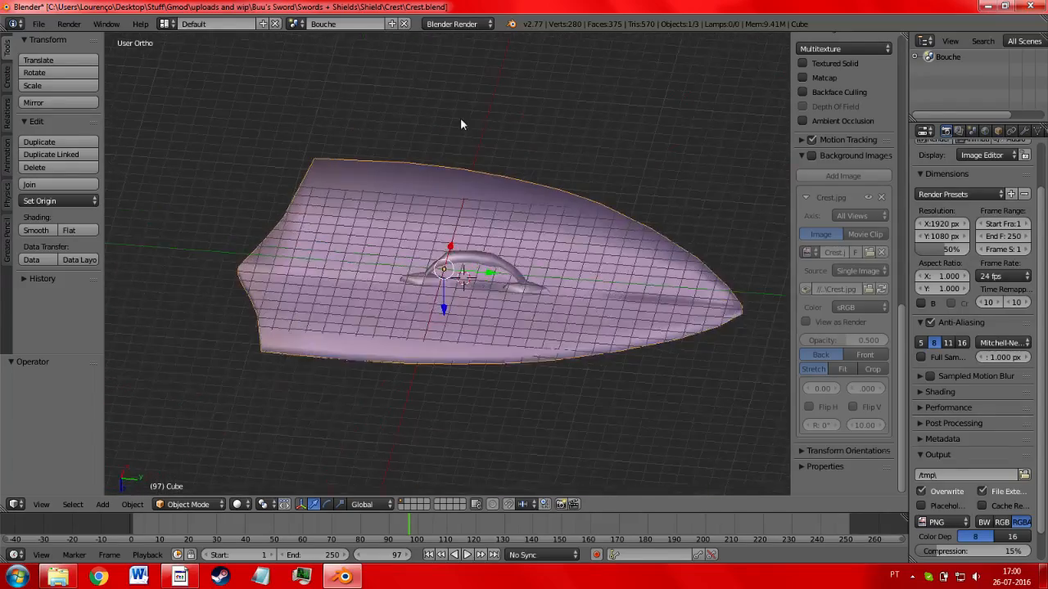
# - Examine the handle on the back of the shield from several angles
pyautogui.scroll(4, 432, 303)
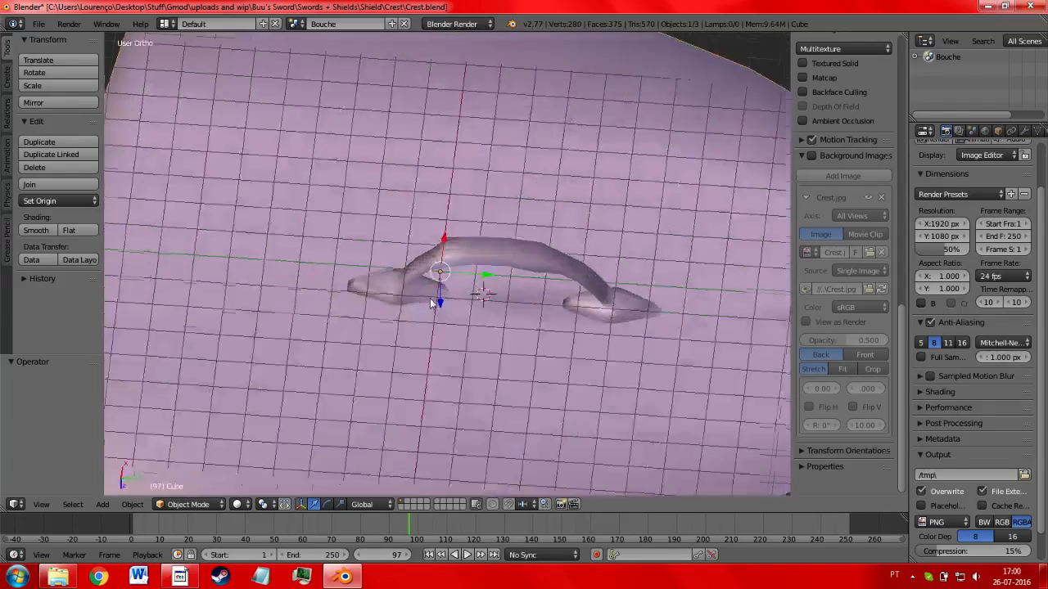
pyautogui.moveTo(433, 303); pyautogui.dragTo(442, 238, button='middle')
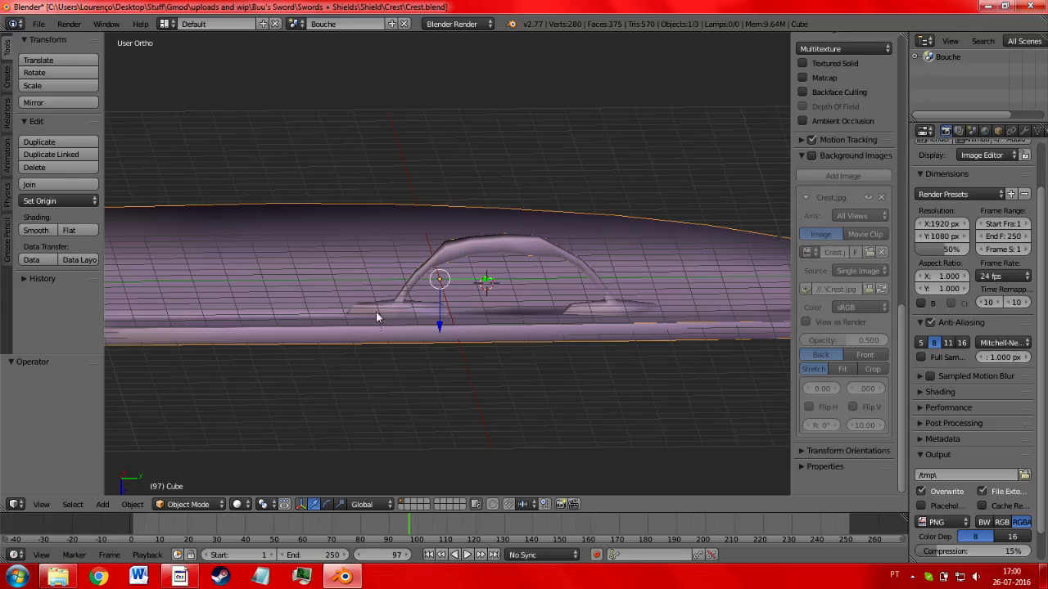
pyautogui.moveTo(534, 238); pyautogui.dragTo(592, 285, button='middle')
pyautogui.moveTo(492, 293); pyautogui.dragTo(373, 321, button='middle')
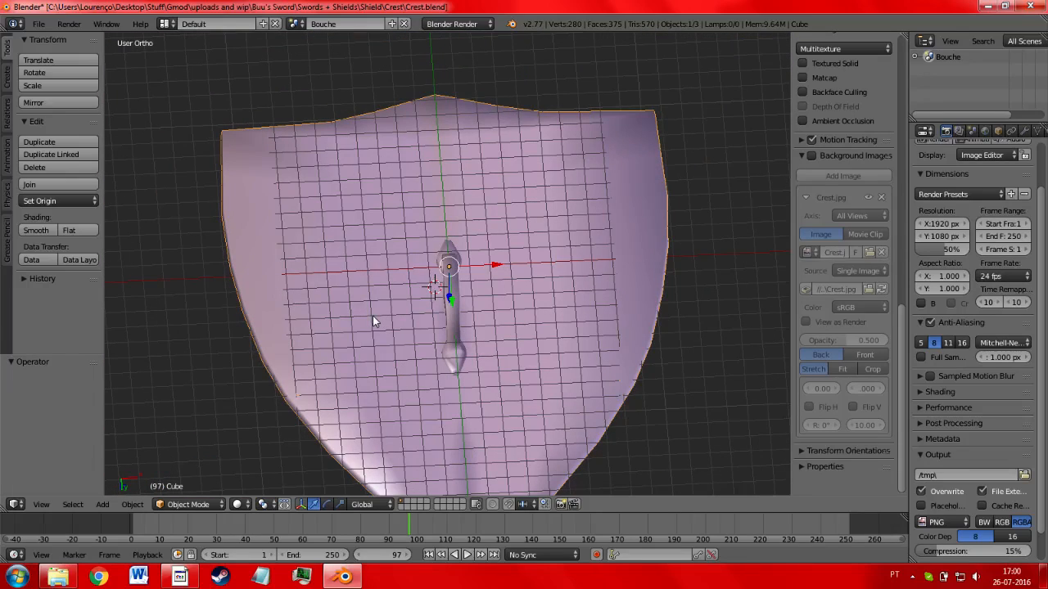
# - Show the shield's modifier settings and look through the list of available modifiers
pyautogui.click(1026, 132)
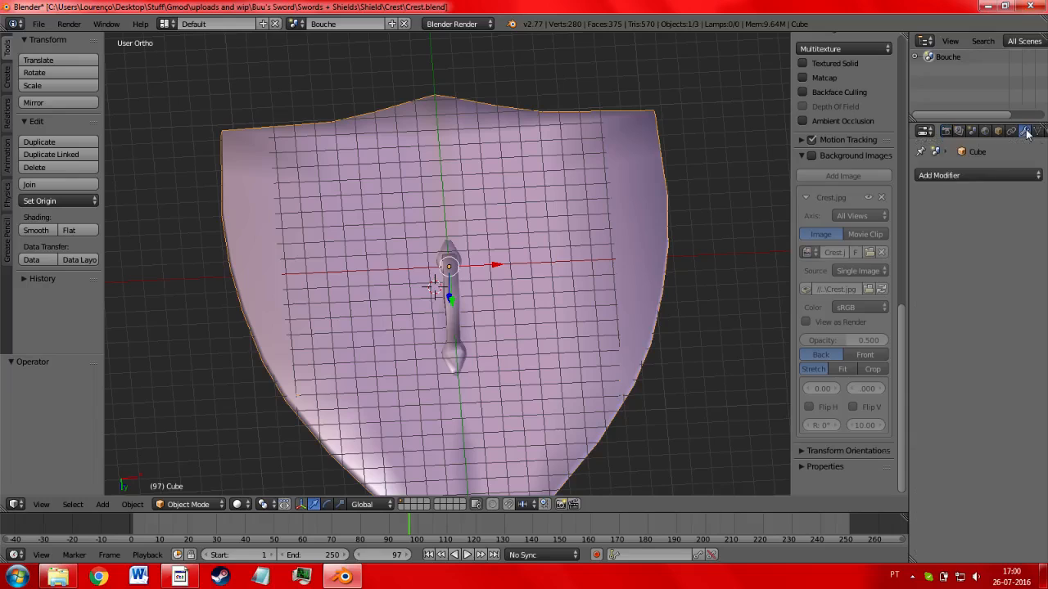
pyautogui.click(962, 180)
pyautogui.click(1009, 180)
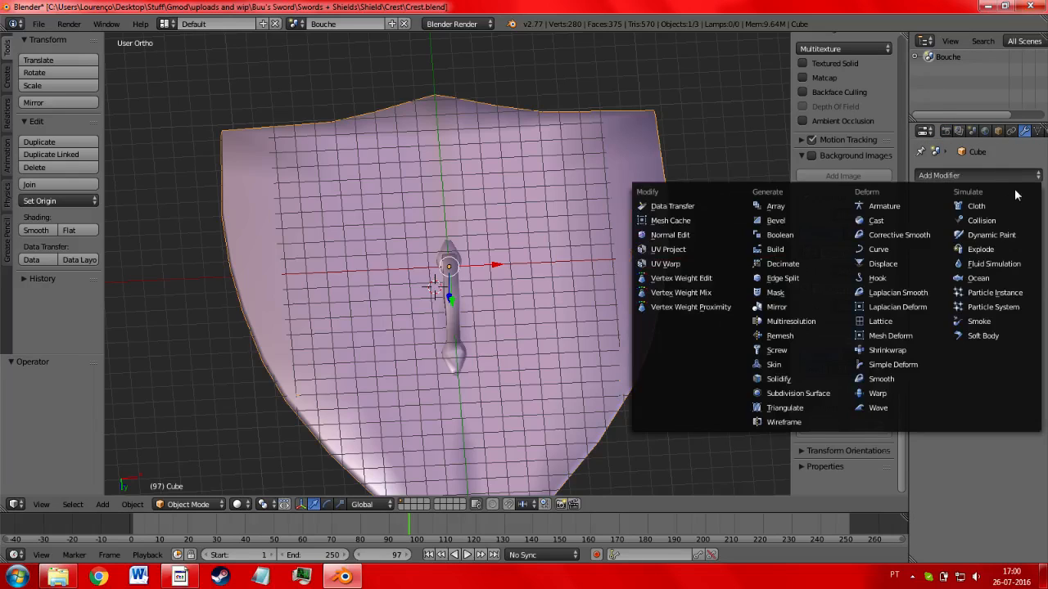
pyautogui.click(982, 175)
pyautogui.moveTo(580, 145); pyautogui.dragTo(610, 191, button='middle')
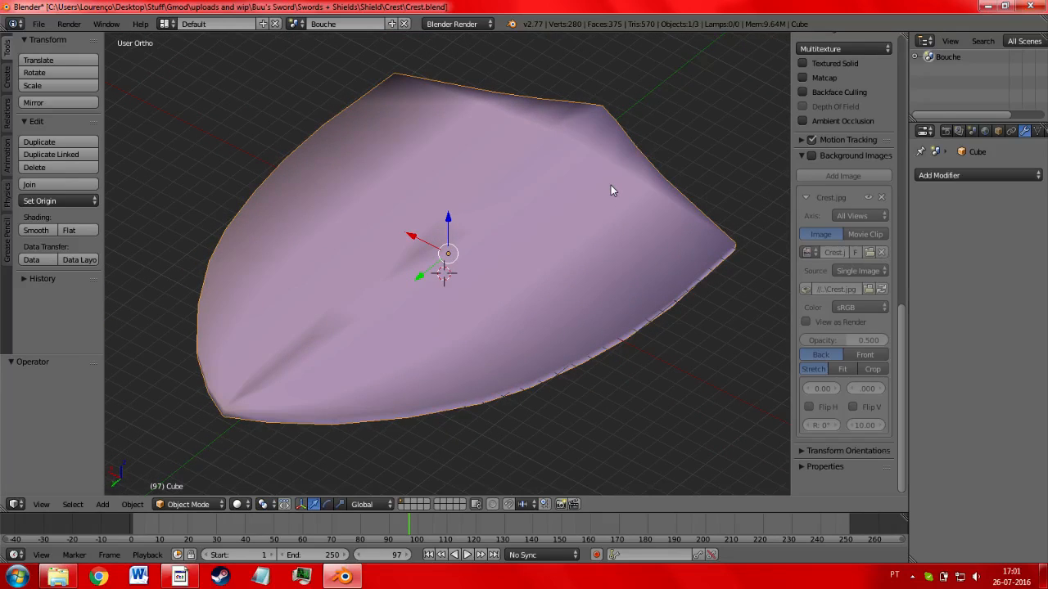
# - View the reference picture Crest.jpg in Windows Photo Viewer, and return to the shield in Blender
pyautogui.click(58, 577)
pyautogui.click(219, 122)
pyautogui.press('Return')
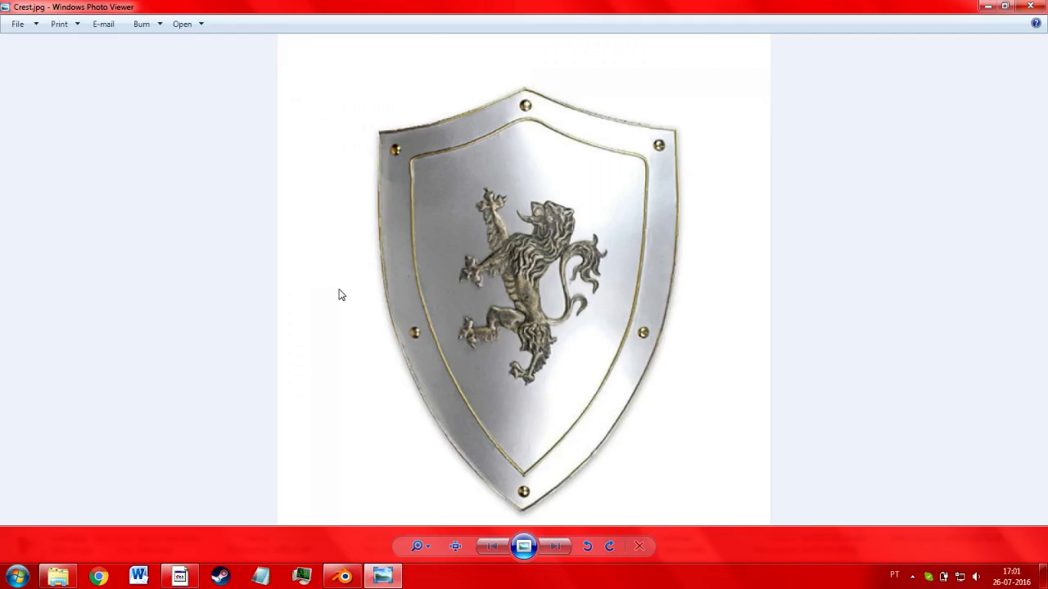
pyautogui.click(343, 577)
pyautogui.moveTo(460, 353); pyautogui.dragTo(407, 416, button='middle')
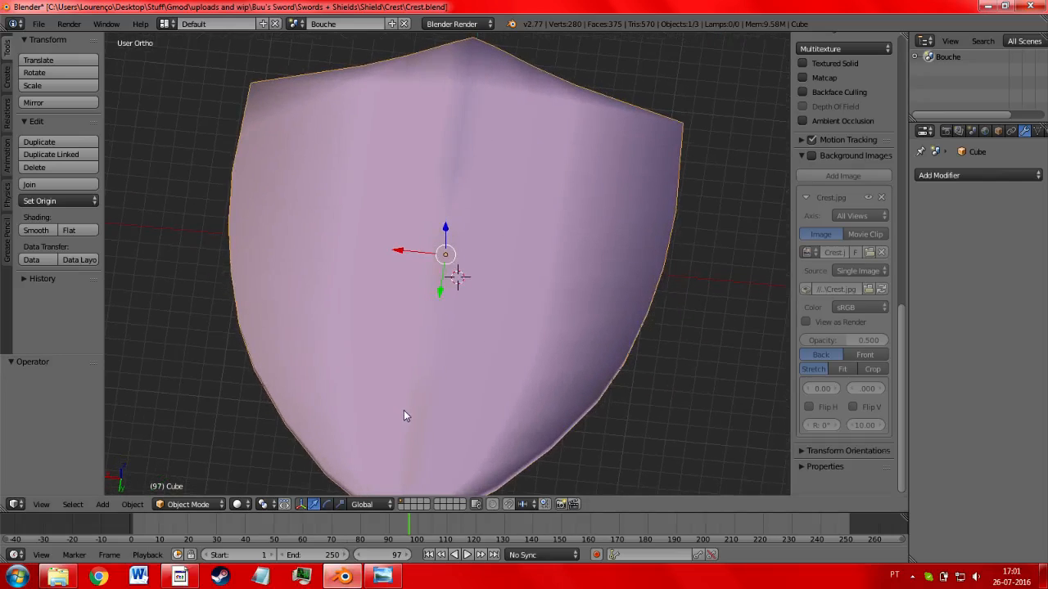
# - Put the shield mesh in Edit Mode with face selection, viewed from its front
pyautogui.scroll(-4, 407, 417)
pyautogui.scroll(1, 399, 379)
pyautogui.moveTo(406, 333); pyautogui.dragTo(398, 307, button='middle')
pyautogui.press('capslock')
pyautogui.scroll(2, 477, 337)
pyautogui.press('capslock')
pyautogui.press('Tab')
pyautogui.click(421, 504)
pyautogui.moveTo(540, 305); pyautogui.dragTo(450, 478, button='middle')
pyautogui.click(404, 505)
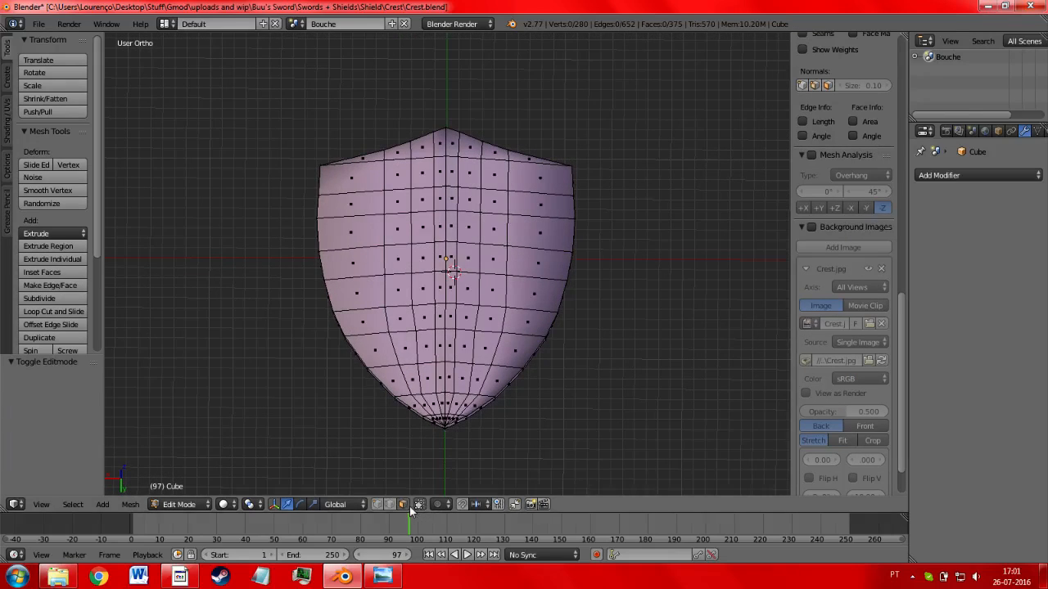
# - Select all the shield's front faces down to the tip and separate the selection into its own object
pyautogui.moveTo(476, 335); pyautogui.dragTo(475, 359, button='middle')
pyautogui.press('c')
pyautogui.moveTo(458, 150); pyautogui.dragTo(433, 159)
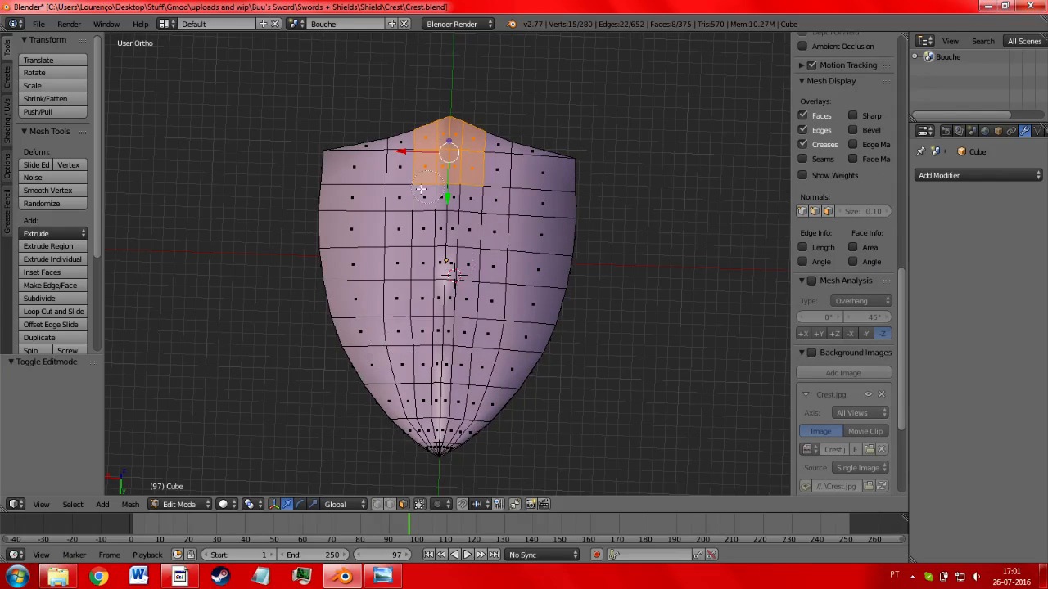
pyautogui.moveTo(444, 207)
pyautogui.mouseDown()
pyautogui.moveTo(403, 182)
pyautogui.moveTo(393, 316)
pyautogui.moveTo(439, 401)
pyautogui.mouseUp()
pyautogui.moveTo(450, 358)
pyautogui.mouseDown()
pyautogui.moveTo(524, 275)
pyautogui.moveTo(502, 190)
pyautogui.mouseUp()
pyautogui.rightClick(503, 190)
pyautogui.moveTo(515, 227); pyautogui.dragTo(488, 147, button='middle')
pyautogui.scroll(2, 410, 349)
pyautogui.keyDown('shift'); pyautogui.moveTo(409, 349); pyautogui.dragTo(654, 294, button='middle'); pyautogui.keyUp('shift')
pyautogui.moveTo(574, 342)
pyautogui.mouseDown()
pyautogui.moveTo(549, 351)
pyautogui.moveTo(578, 353)
pyautogui.mouseUp()
pyautogui.rightClick(576, 204)
pyautogui.scroll(-2, 543, 204)
pyautogui.moveTo(575, 203)
pyautogui.mouseDown(button='middle')
pyautogui.moveTo(543, 204)
pyautogui.moveTo(566, 246)
pyautogui.mouseUp(button='middle')
pyautogui.press('p')
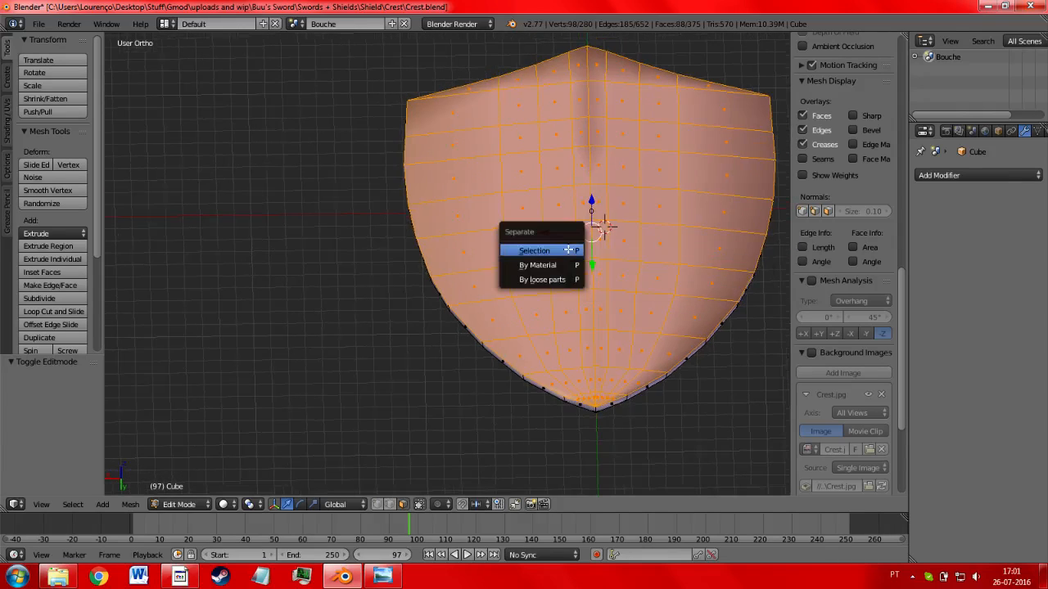
pyautogui.click(569, 251)
pyautogui.press('Tab')
pyautogui.rightClick(548, 241)
pyautogui.moveTo(548, 240); pyautogui.dragTo(469, 201, button='middle')
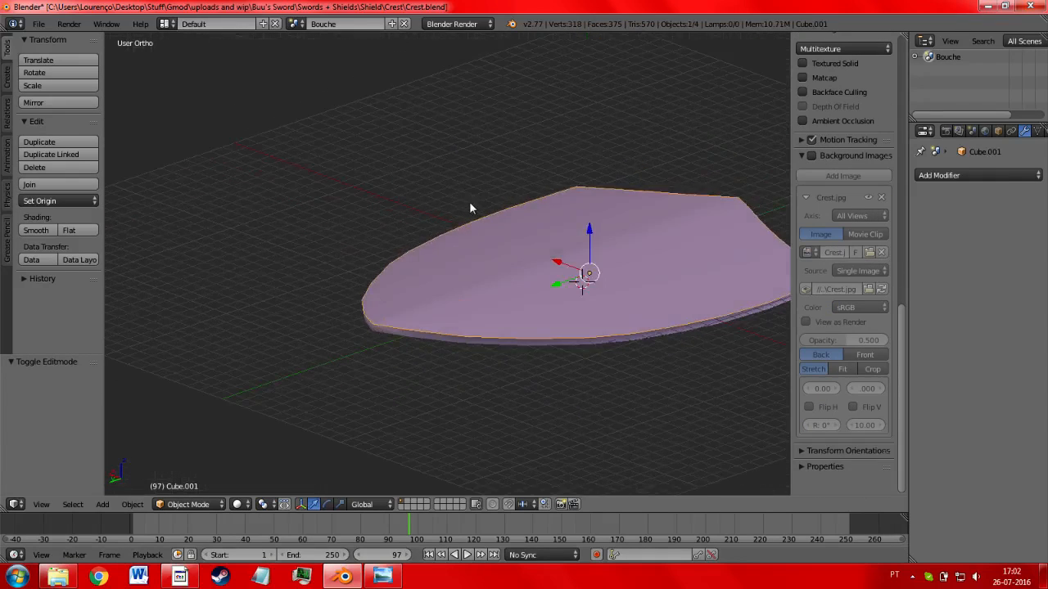
# - Try moving the separated front panel away from the shield, and undo the move
pyautogui.press('g')
pyautogui.click(474, 97)
pyautogui.moveTo(462, 162); pyautogui.dragTo(494, 262, button='middle')
pyautogui.scroll(3, 422, 205)
pyautogui.hotkey('ctrl', 'z')
# - Move the separated front panel to the second layer
pyautogui.press('m')
pyautogui.click(604, 284)
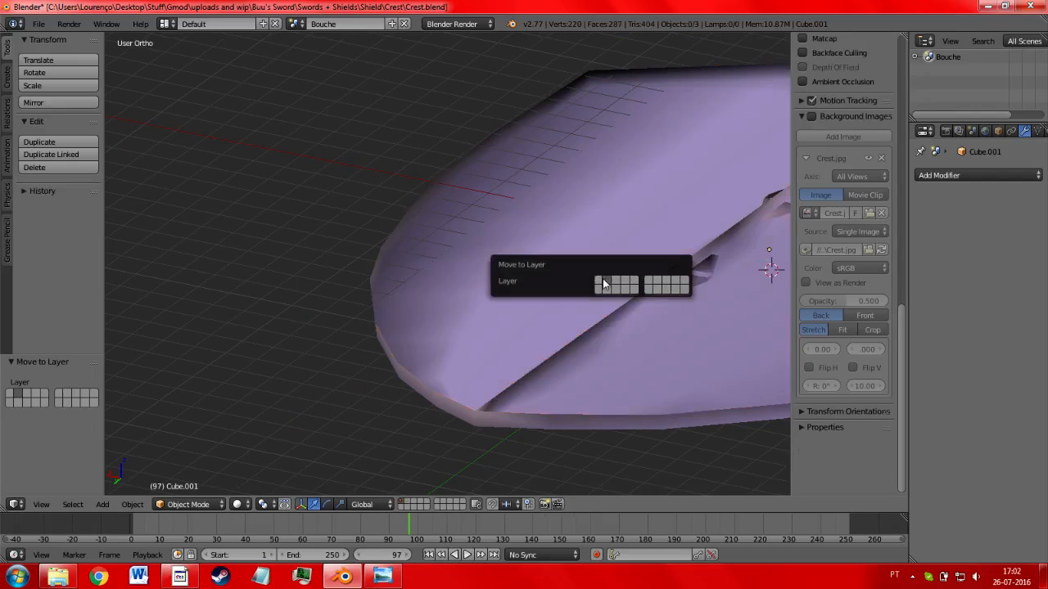
# - Delete the strip of inner faces running along the remaining shield's centre line, from the tip to the opposite edge
pyautogui.rightClick(548, 357)
pyautogui.press('Tab')
pyautogui.keyDown('shift'); pyautogui.moveTo(532, 358); pyautogui.dragTo(443, 368, button='middle'); pyautogui.keyUp('shift')
pyautogui.scroll(1, 434, 385)
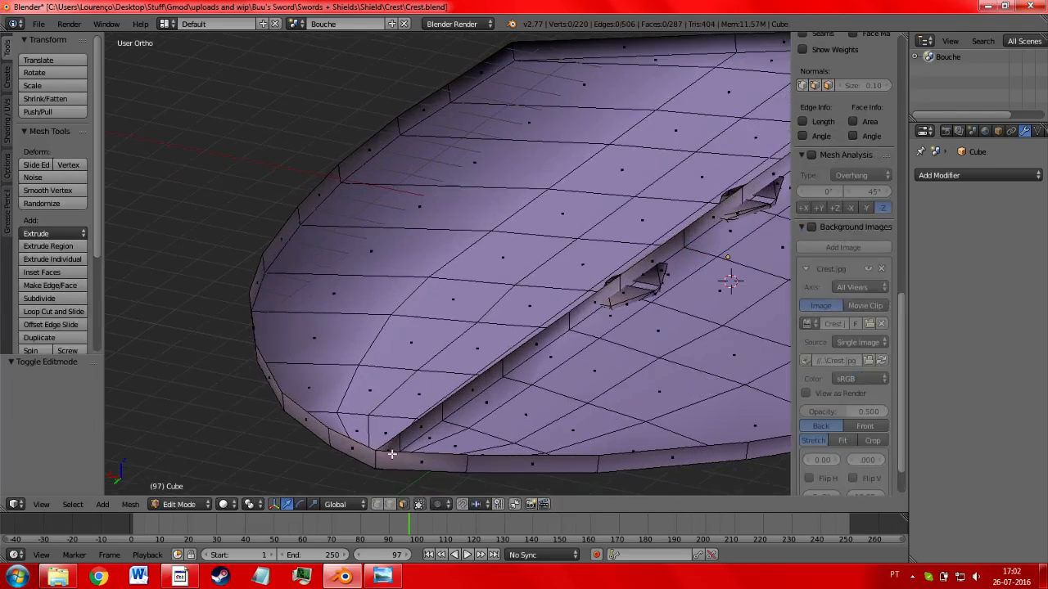
pyautogui.moveTo(393, 454); pyautogui.dragTo(376, 454, button='middle')
pyautogui.rightClick(344, 472)
pyautogui.keyDown('shift'); pyautogui.rightClick(386, 444); pyautogui.keyUp('shift')
pyautogui.keyDown('shift'); pyautogui.rightClick(457, 416); pyautogui.keyUp('shift')
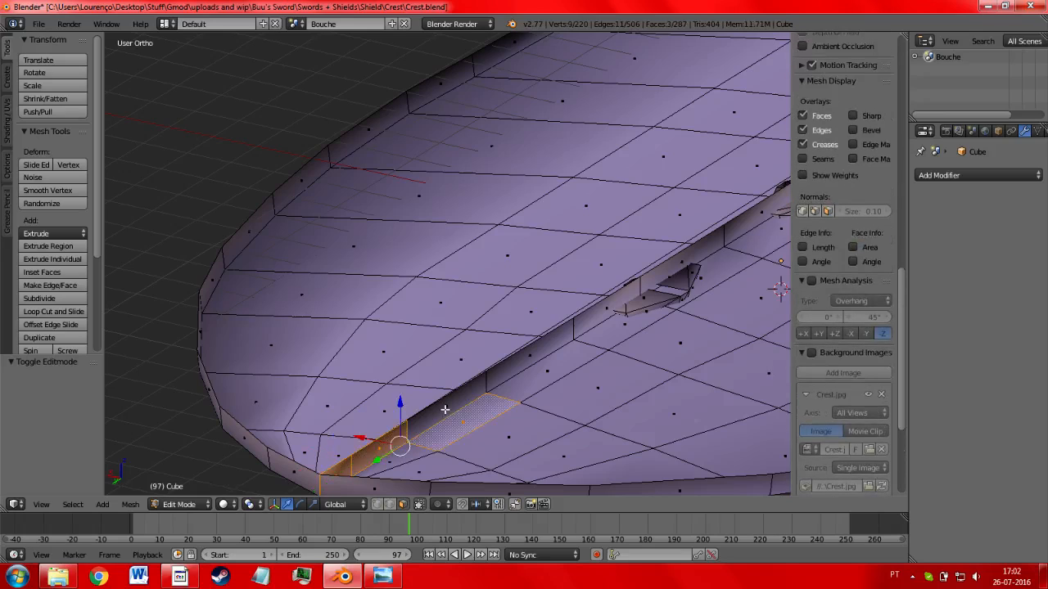
pyautogui.keyDown('shift'); pyautogui.rightClick(451, 413); pyautogui.keyUp('shift')
pyautogui.keyDown('shift'); pyautogui.rightClick(506, 377); pyautogui.keyUp('shift')
pyautogui.keyDown('shift'); pyautogui.rightClick(548, 339); pyautogui.keyUp('shift')
pyautogui.keyDown('shift'); pyautogui.rightClick(602, 301); pyautogui.keyUp('shift')
pyautogui.moveTo(602, 301); pyautogui.dragTo(511, 331, button='middle')
pyautogui.keyDown('shift'); pyautogui.rightClick(547, 307); pyautogui.keyUp('shift')
pyautogui.keyDown('shift'); pyautogui.rightClick(610, 270); pyautogui.keyUp('shift')
pyautogui.moveTo(610, 270); pyautogui.dragTo(424, 391, button='middle')
pyautogui.keyDown('shift'); pyautogui.rightClick(480, 347); pyautogui.keyUp('shift')
pyautogui.keyDown('shift'); pyautogui.rightClick(544, 309); pyautogui.keyUp('shift')
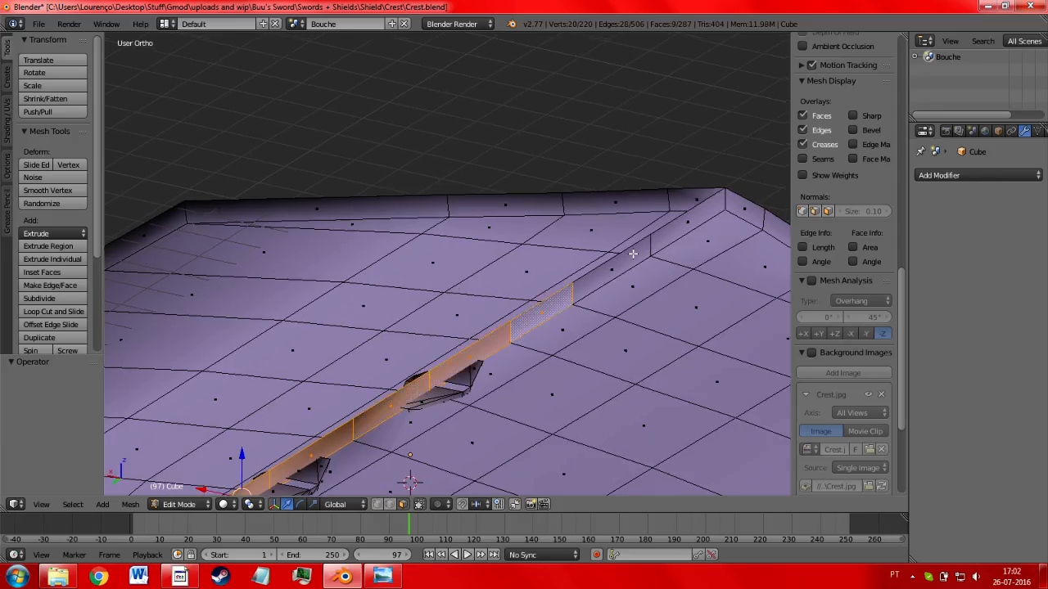
pyautogui.keyDown('shift'); pyautogui.rightClick(628, 258); pyautogui.keyUp('shift')
pyautogui.keyDown('shift'); pyautogui.rightClick(674, 234); pyautogui.keyUp('shift')
pyautogui.press('x')
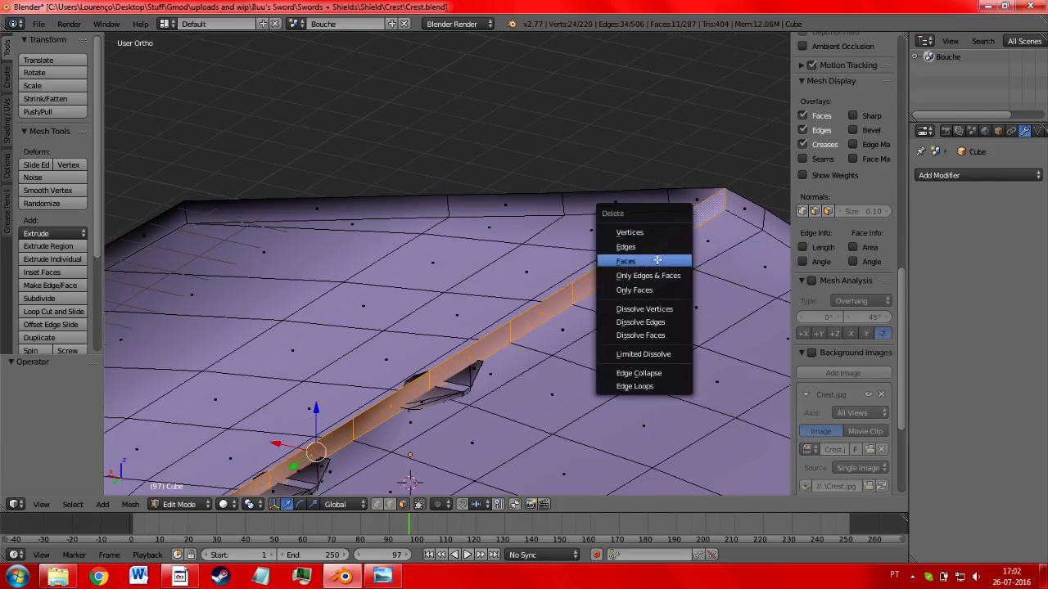
pyautogui.click(626, 261)
# - Select the whole remaining mesh and separate it by loose parts to detach the handle from the shield
pyautogui.moveTo(562, 321); pyautogui.dragTo(631, 188, button='middle')
pyautogui.moveTo(426, 308); pyautogui.dragTo(498, 170, button='middle')
pyautogui.scroll(-3, 496, 176)
pyautogui.moveTo(462, 257); pyautogui.dragTo(475, 209, button='middle')
pyautogui.press('a')
pyautogui.scroll(4, 456, 177)
pyautogui.keyDown('shift'); pyautogui.moveTo(456, 170); pyautogui.dragTo(456, 205, button='middle'); pyautogui.keyUp('shift')
pyautogui.scroll(-4, 455, 204)
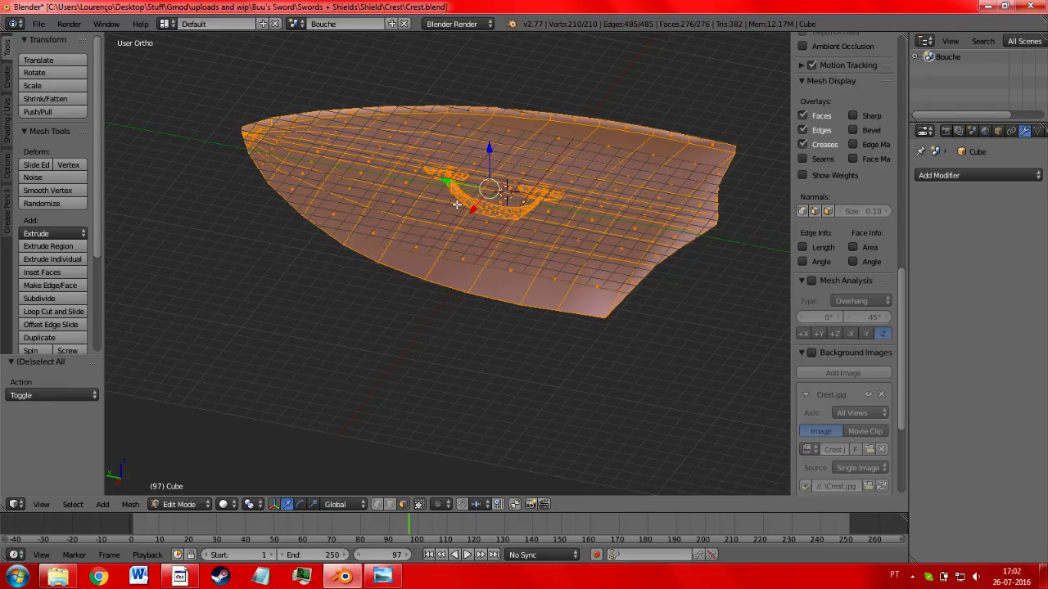
pyautogui.press('p')
pyautogui.click(456, 234)
pyautogui.press('Tab')
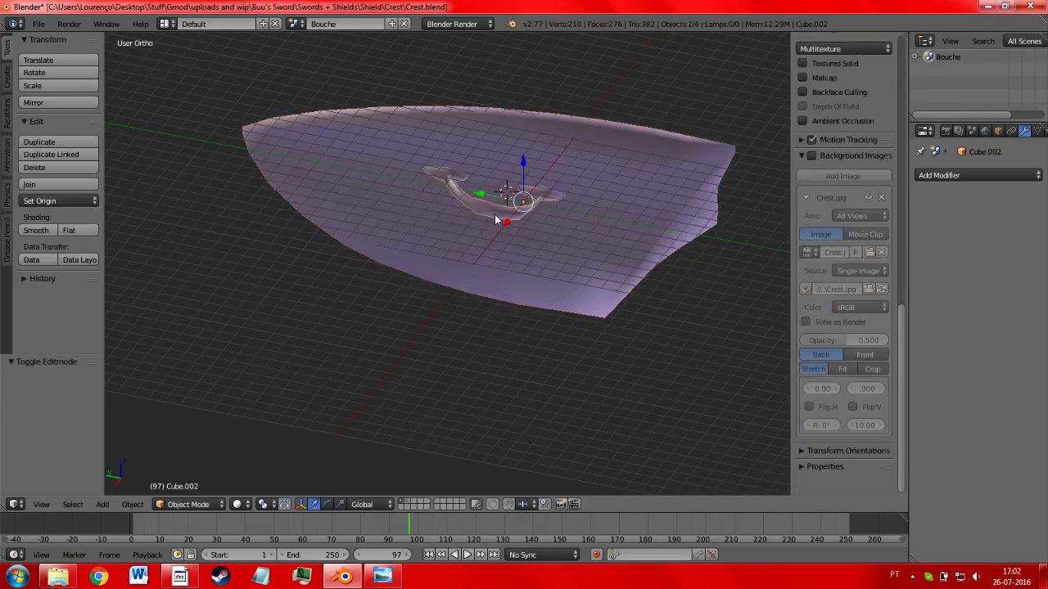
# - Try moving the handle's whole mesh away from the shield in Edit Mode, and undo the move
pyautogui.moveTo(495, 220); pyautogui.dragTo(500, 288, button='middle')
pyautogui.press('Tab')
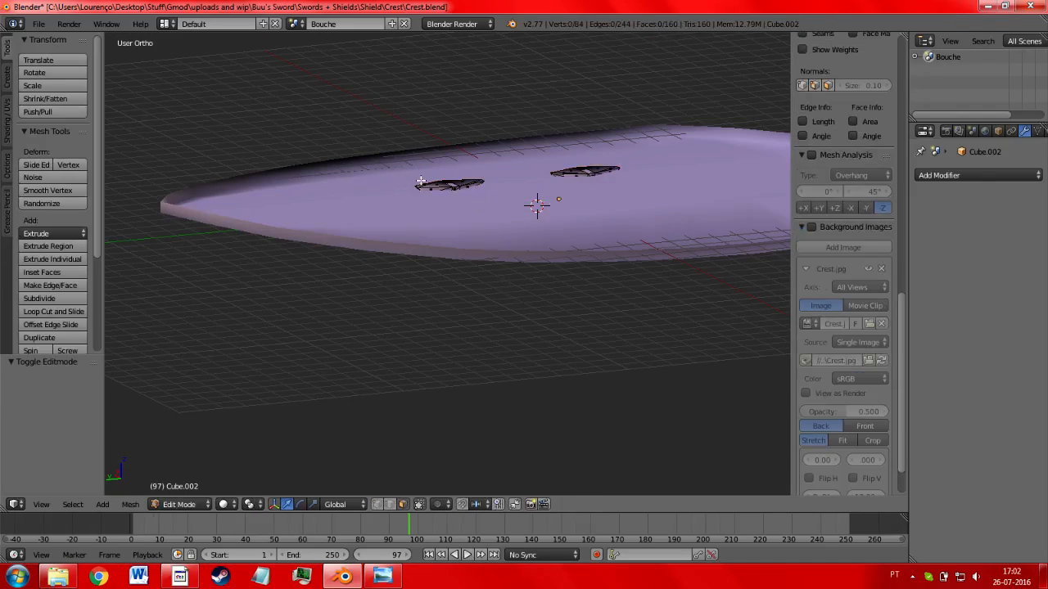
pyautogui.press('a')
pyautogui.press('g')
pyautogui.click(421, 265)
pyautogui.hotkey('ctrl', 'z')
# - Return the handle to Object Mode and move it to the second layer
pyautogui.moveTo(433, 257); pyautogui.dragTo(459, 136, button='middle')
pyautogui.press('Tab')
pyautogui.press('m')
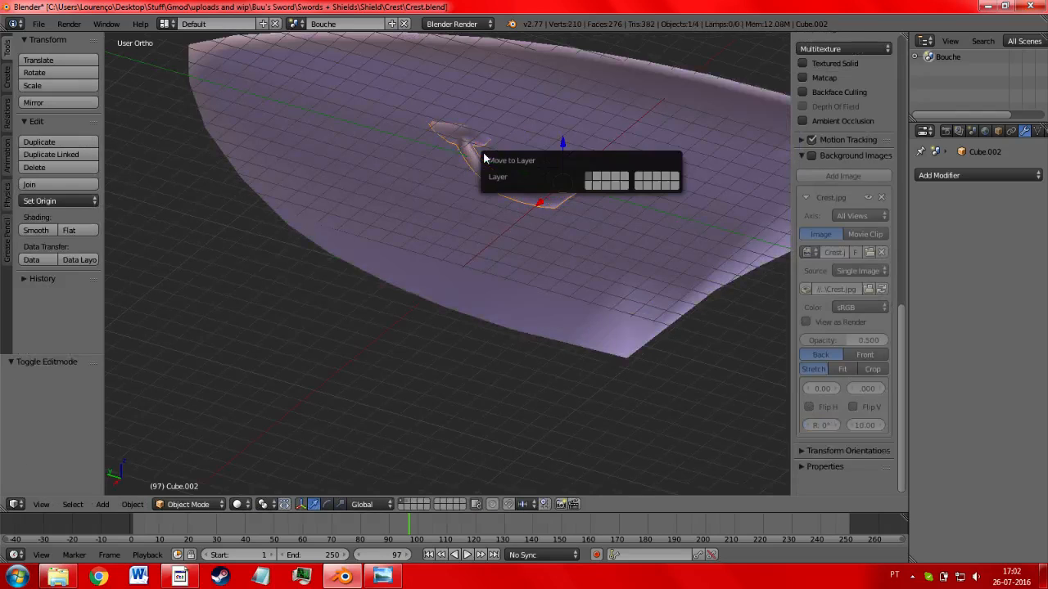
pyautogui.click(600, 179)
# - In the remaining shield mesh, select the back panel's faces from the wide end to just before the tip
pyautogui.moveTo(388, 277); pyautogui.dragTo(363, 180, button='middle')
pyautogui.scroll(-1, 363, 180)
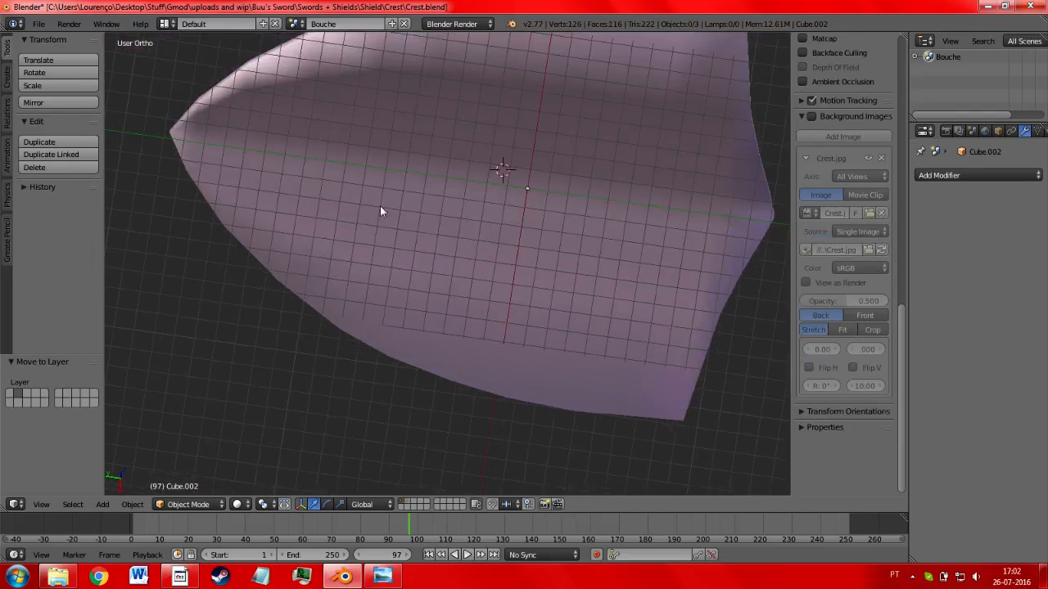
pyautogui.rightClick(405, 247)
pyautogui.moveTo(405, 247); pyautogui.dragTo(438, 347, button='middle')
pyautogui.scroll(-3, 506, 345)
pyautogui.press('Tab')
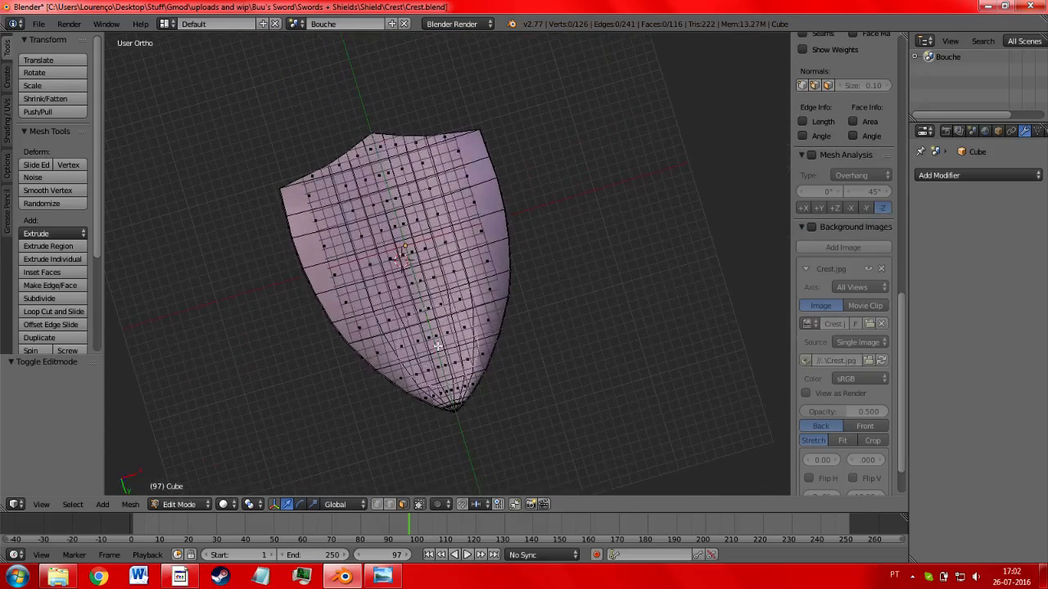
pyautogui.moveTo(438, 347)
pyautogui.mouseDown()
pyautogui.moveTo(369, 286)
pyautogui.moveTo(374, 205)
pyautogui.moveTo(344, 162)
pyautogui.moveTo(458, 168)
pyautogui.moveTo(433, 182)
pyautogui.moveTo(470, 245)
pyautogui.moveTo(479, 315)
pyautogui.moveTo(433, 336)
pyautogui.moveTo(427, 355)
pyautogui.mouseUp()
pyautogui.rightClick(429, 355)
pyautogui.scroll(6, 432, 353)
pyautogui.keyDown('shift'); pyautogui.moveTo(459, 380); pyautogui.dragTo(473, 157, button='middle'); pyautogui.keyUp('shift')
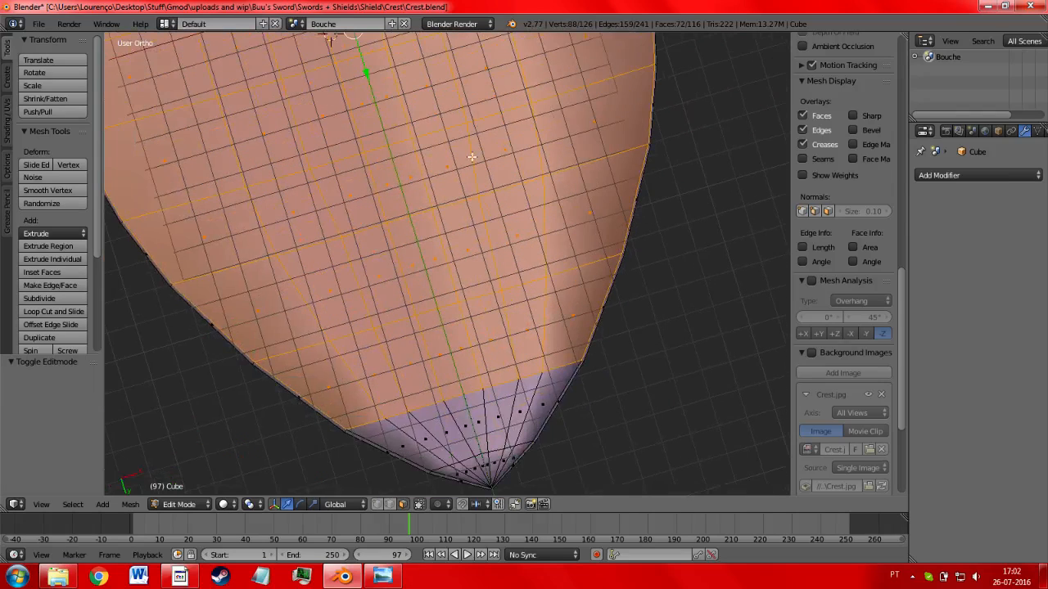
pyautogui.keyDown('shift'); pyautogui.moveTo(462, 277); pyautogui.dragTo(458, 185, button='middle'); pyautogui.keyUp('shift')
pyautogui.scroll(1, 460, 192)
pyautogui.moveTo(504, 283)
pyautogui.mouseDown()
pyautogui.moveTo(446, 336)
pyautogui.moveTo(313, 402)
pyautogui.mouseUp()
pyautogui.rightClick(314, 397)
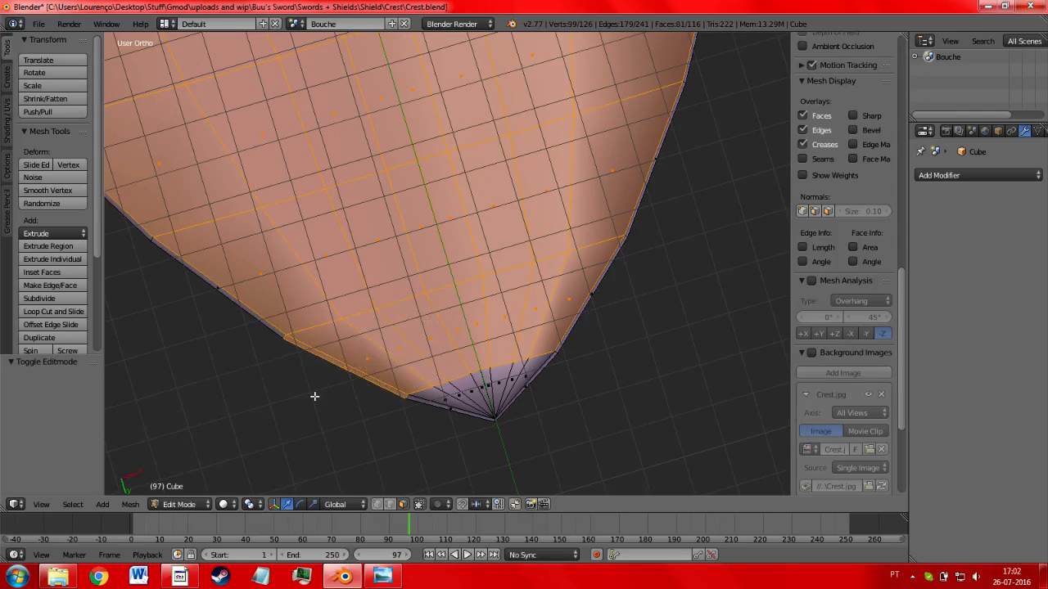
# - Add the back panel's tip faces to the selection and separate the whole panel from the rim
pyautogui.moveTo(315, 397); pyautogui.dragTo(326, 352, button='middle')
pyautogui.keyDown('shift'); pyautogui.rightClick(335, 396); pyautogui.keyUp('shift')
pyautogui.moveTo(424, 400)
pyautogui.mouseDown(button='middle')
pyautogui.moveTo(407, 407)
pyautogui.moveTo(468, 352)
pyautogui.mouseUp(button='middle')
pyautogui.press('c')
pyautogui.click(472, 353)
pyautogui.click(464, 357)
pyautogui.rightClick(463, 353)
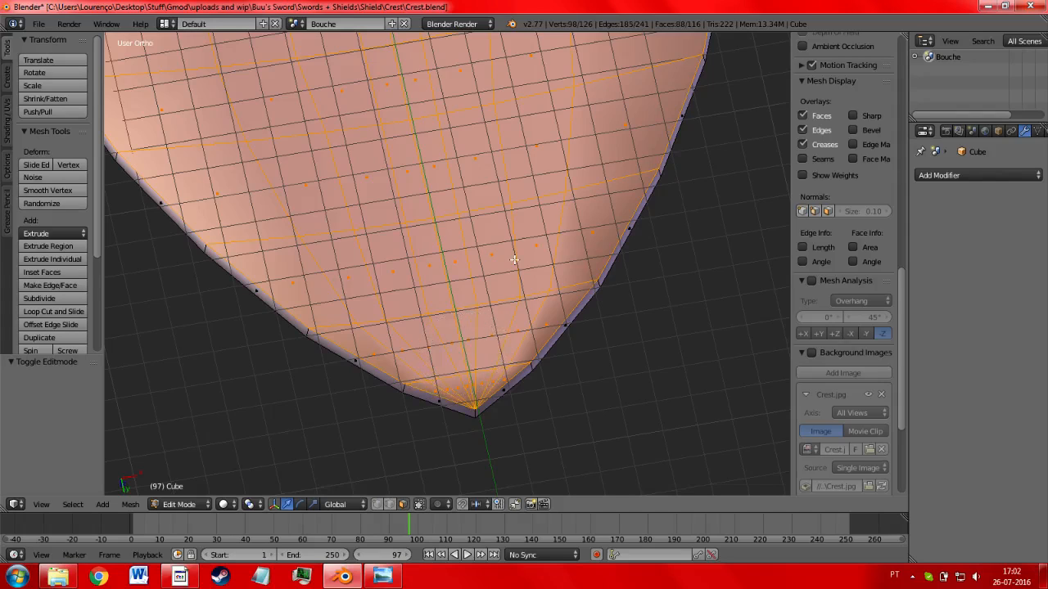
pyautogui.press('p')
pyautogui.click(509, 261)
pyautogui.press('Tab')
pyautogui.press('Tab')
pyautogui.press('p')
pyautogui.click(483, 256)
# - Return to Object Mode and move the separated back panel to the second layer
pyautogui.press('Tab')
pyautogui.press('m')
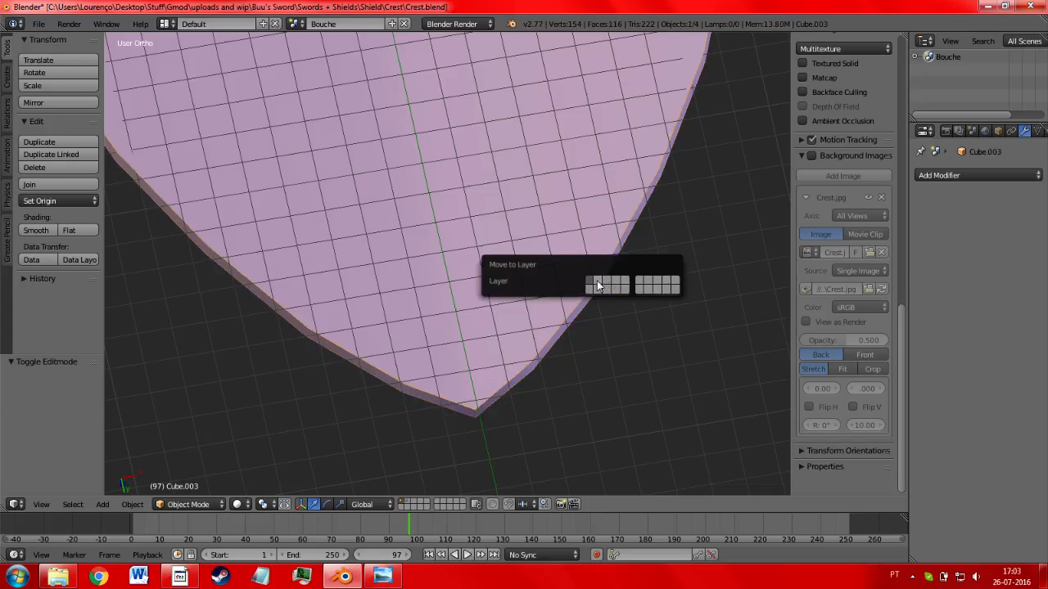
pyautogui.click(600, 284)
# - In edge selection mode, mark the rim's short edge at the shield's pointed tip as a seam
pyautogui.moveTo(419, 258); pyautogui.dragTo(391, 340, button='middle')
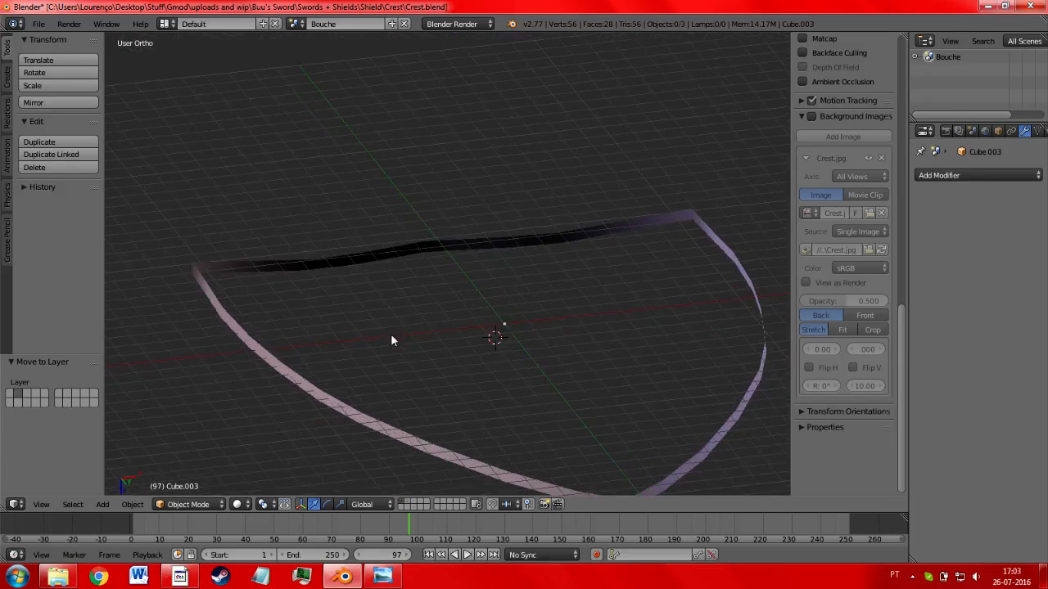
pyautogui.keyDown('shift'); pyautogui.moveTo(511, 376); pyautogui.dragTo(493, 311, button='middle'); pyautogui.keyUp('shift')
pyautogui.rightClick(515, 365)
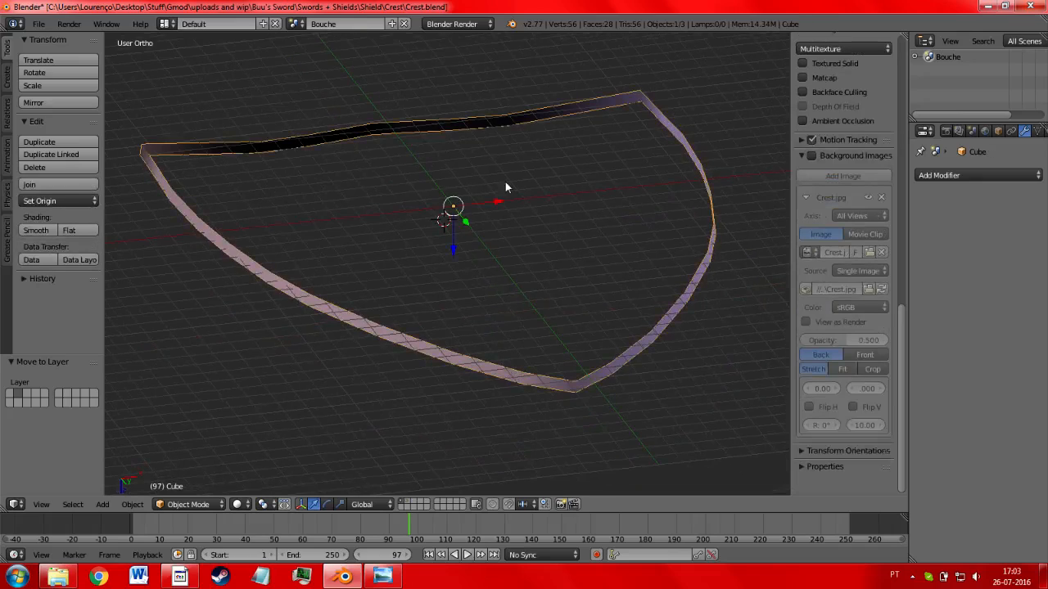
pyautogui.press('Tab')
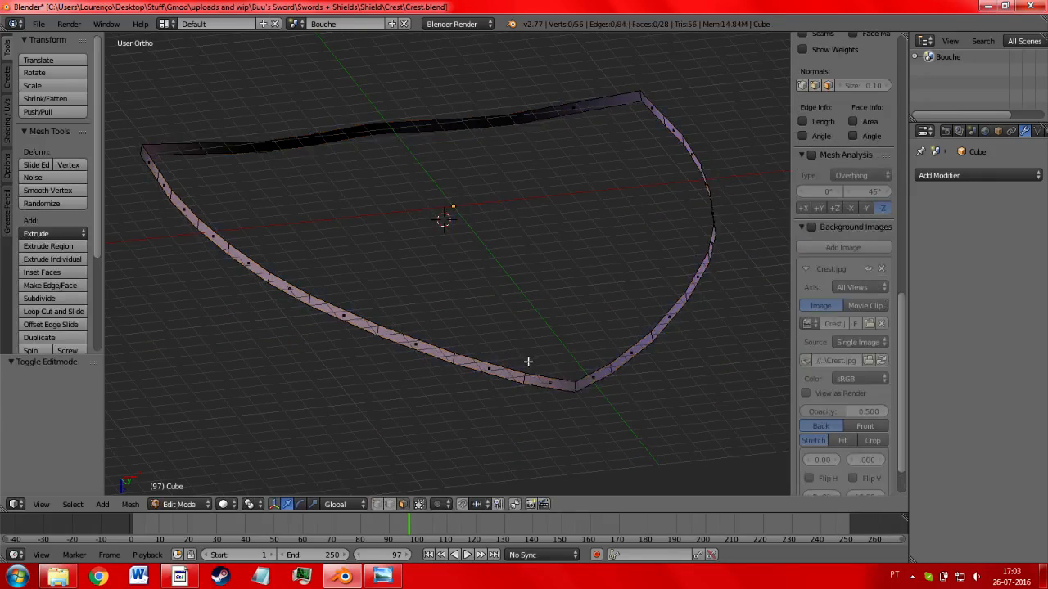
pyautogui.click(389, 504)
pyautogui.rightClick(578, 388)
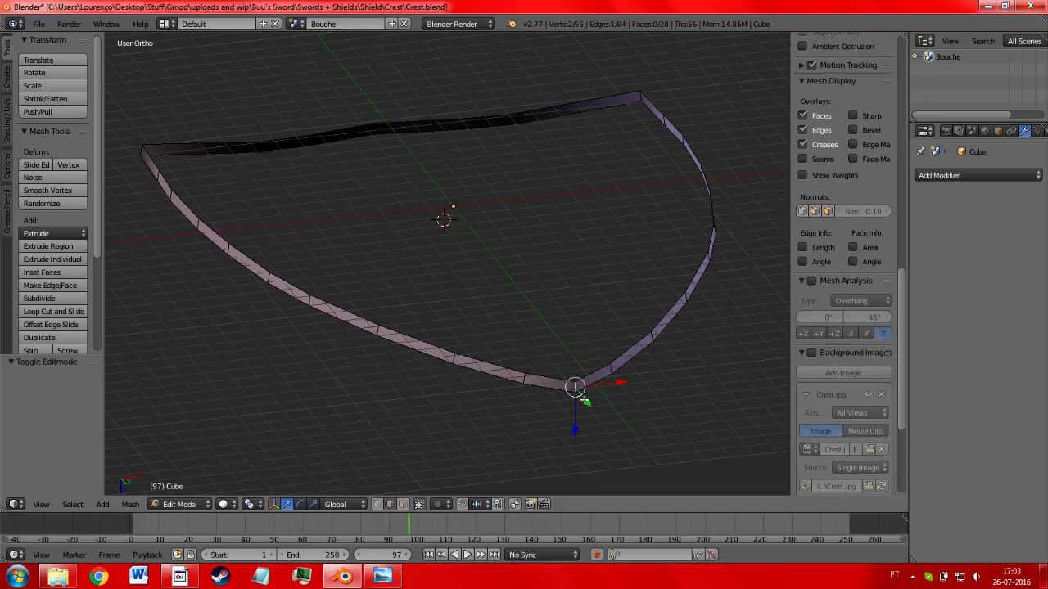
pyautogui.scroll(5, 474, 271)
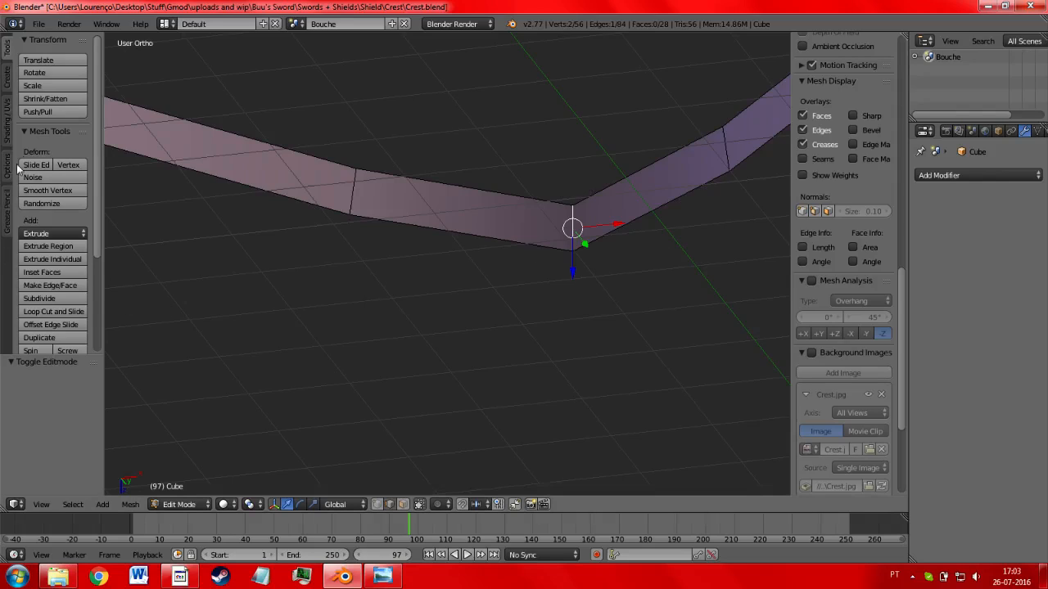
pyautogui.click(7, 123)
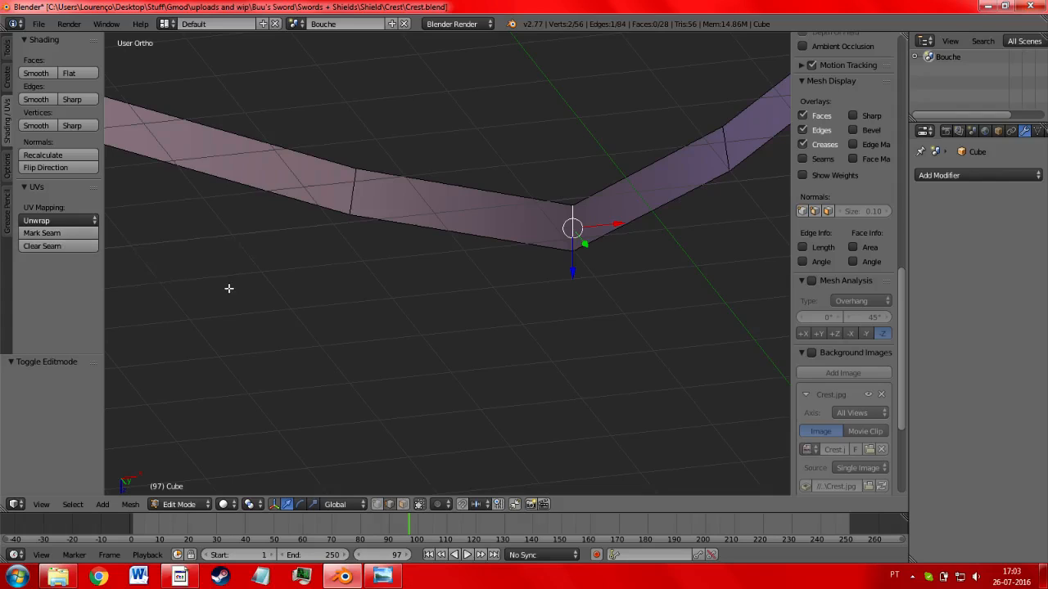
pyautogui.click(45, 234)
# - Check the seam on the rim's tip edge by deselecting and reselecting that edge
pyautogui.press('a')
pyautogui.rightClick(571, 220)
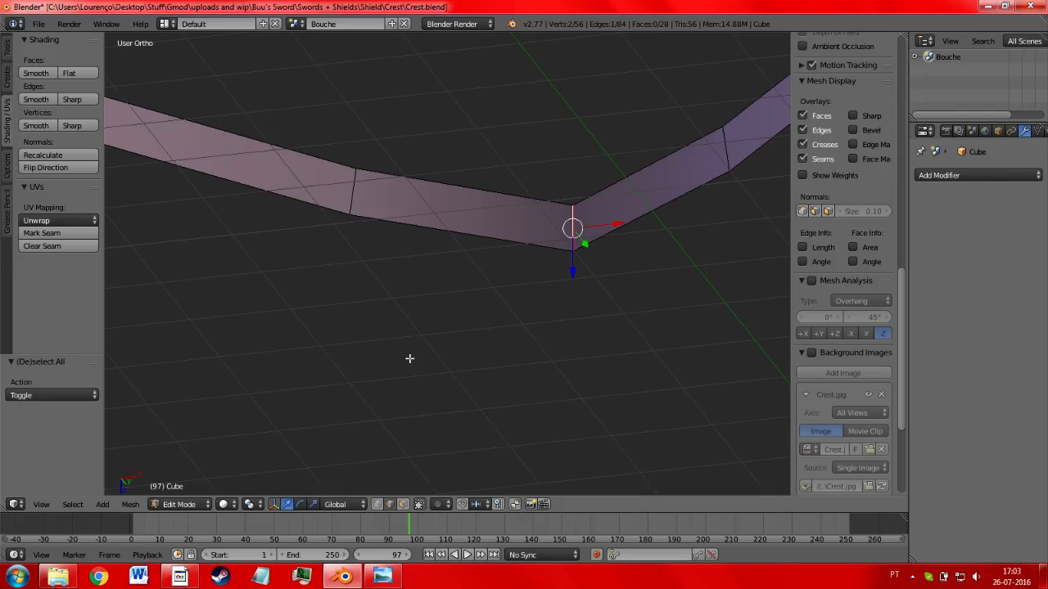
pyautogui.press('a')
pyautogui.rightClick(519, 225)
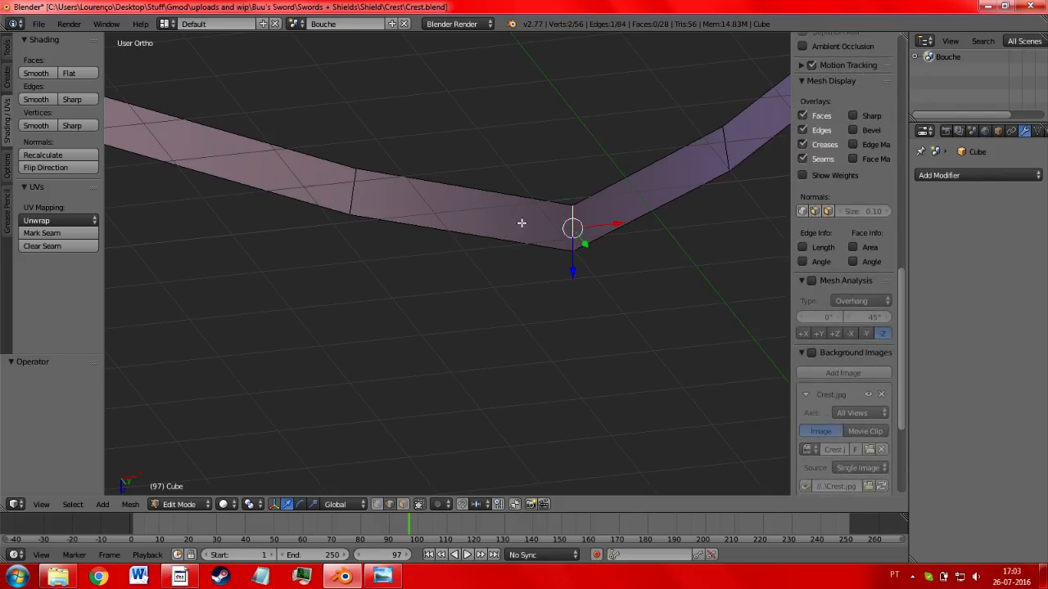
# - Select the whole rim mesh, unwrap it, and display its layout in the UV/Image Editor
pyautogui.press('a')
pyautogui.press('u')
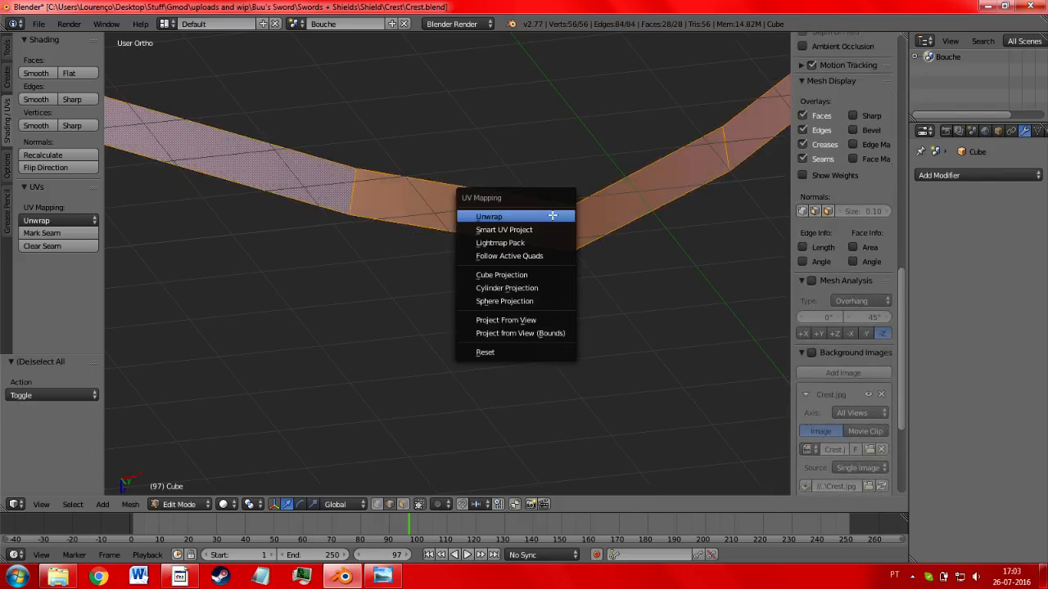
pyautogui.click(553, 217)
pyautogui.scroll(-4, 555, 192)
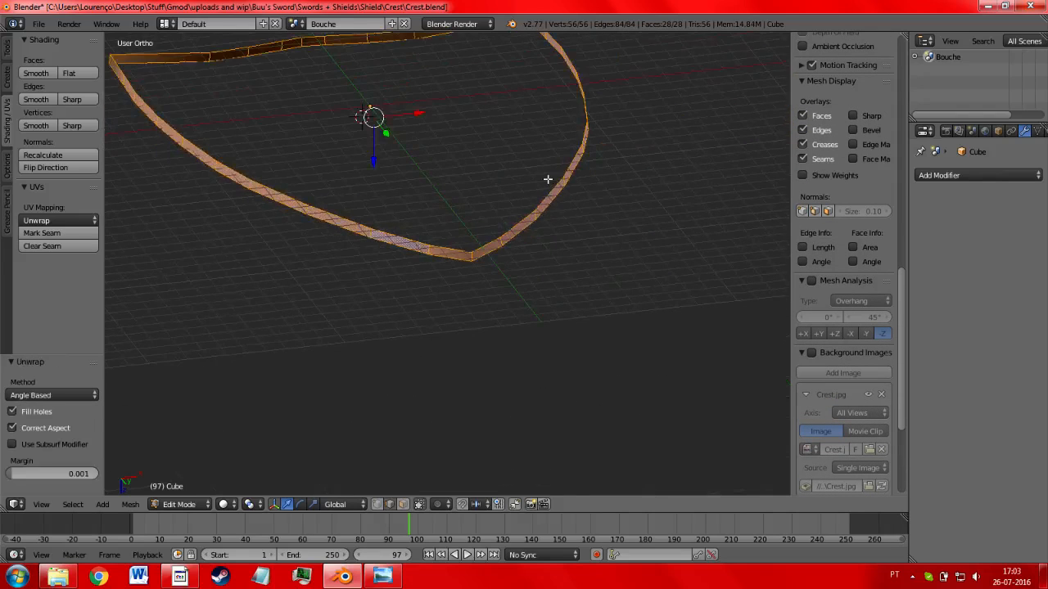
pyautogui.moveTo(547, 180); pyautogui.dragTo(507, 229, button='middle')
pyautogui.click(14, 505)
pyautogui.click(66, 419)
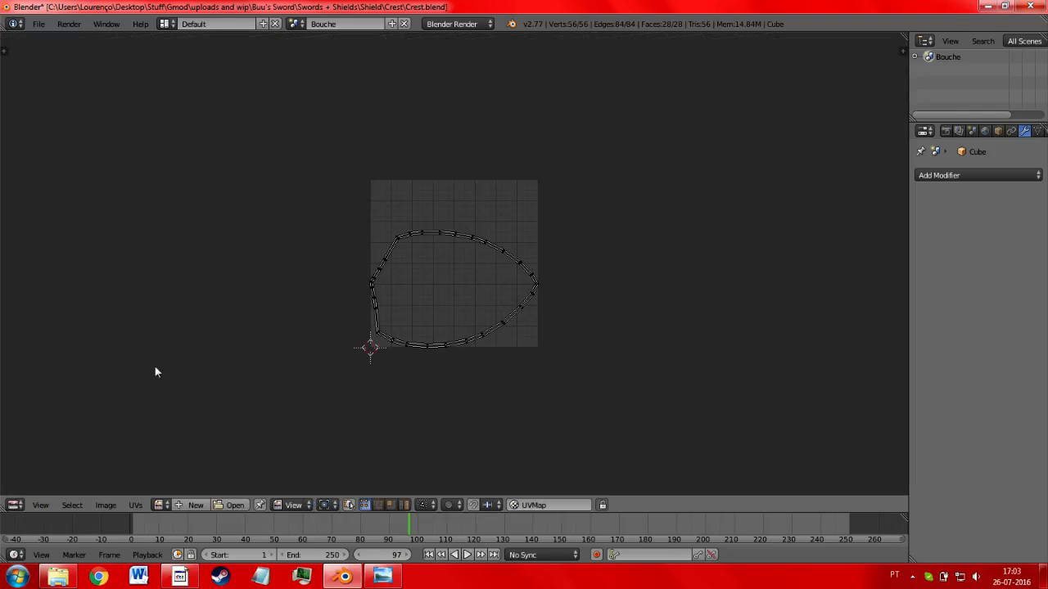
pyautogui.press('Home')
pyautogui.moveTo(357, 319); pyautogui.dragTo(348, 252, button='middle')
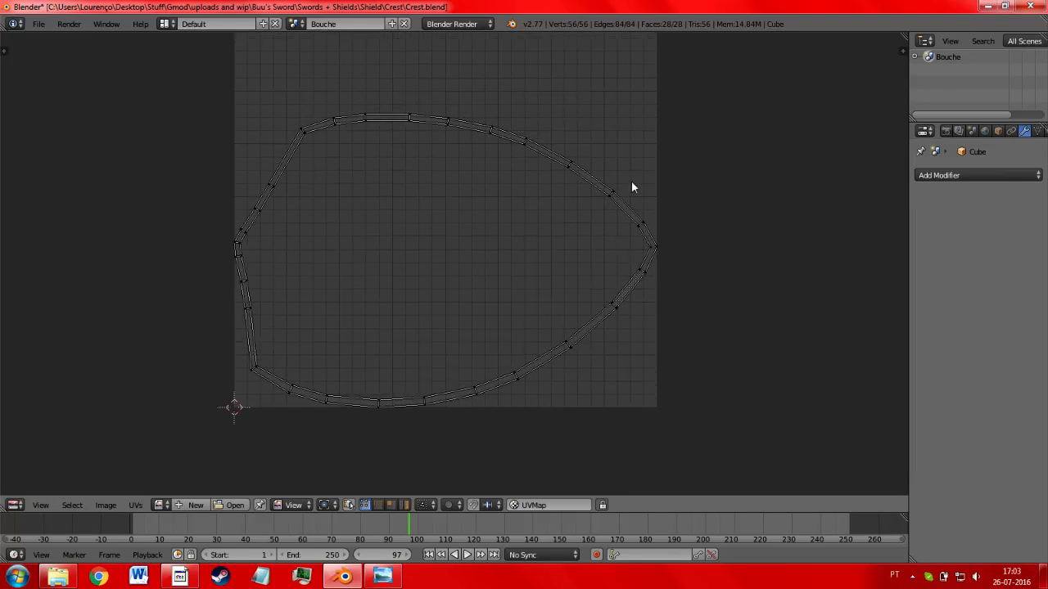
# - Return to the 3D View and mark the rim's short edge at the pointed tip as a seam again
pyautogui.click(14, 505)
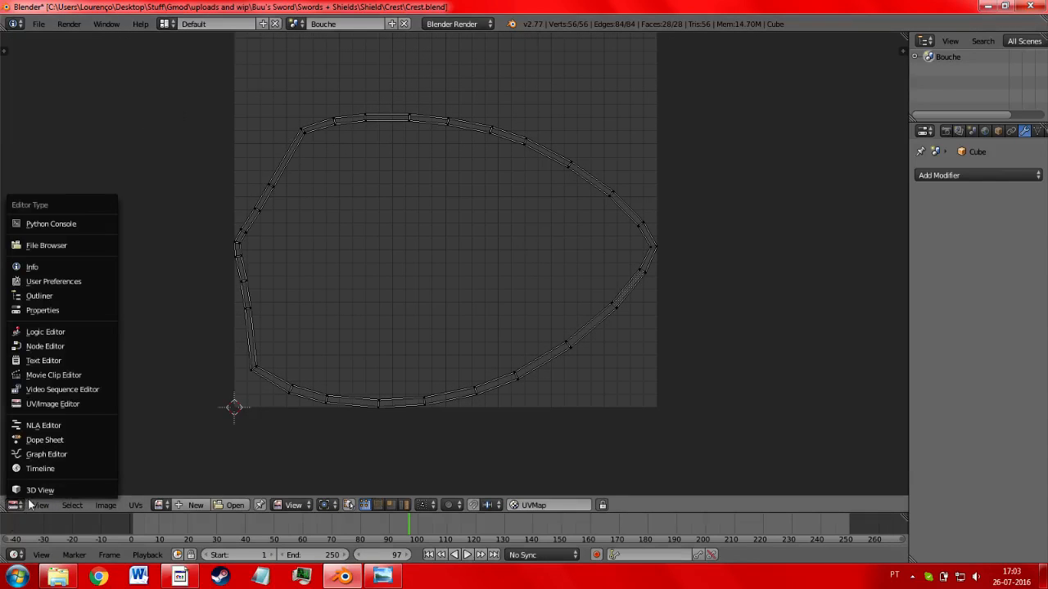
pyautogui.click(37, 491)
pyautogui.scroll(3, 487, 346)
pyautogui.press('a')
pyautogui.rightClick(494, 341)
pyautogui.rightClick(501, 341)
pyautogui.click(42, 233)
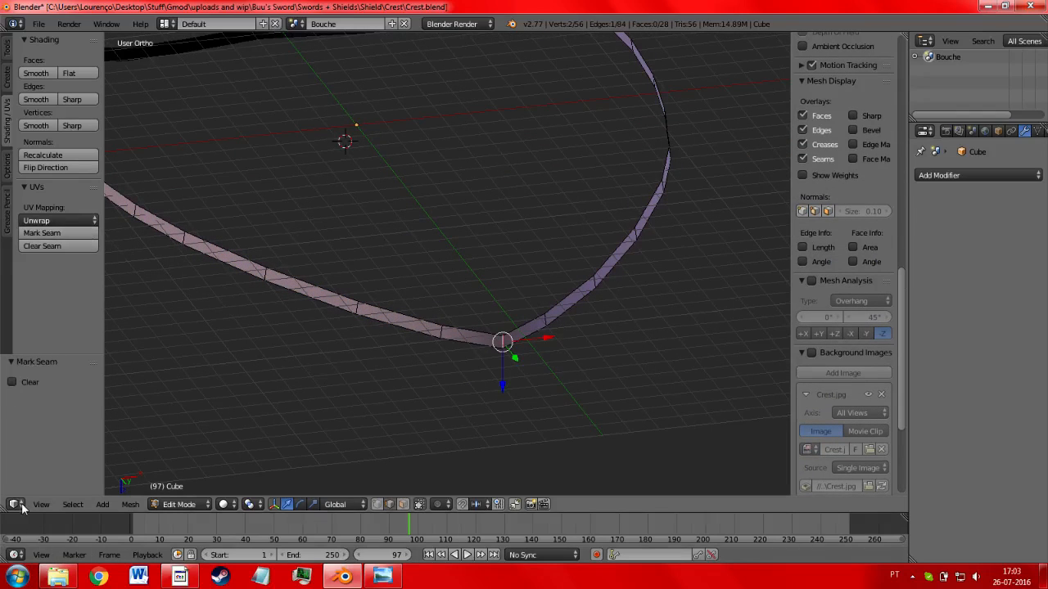
# - Unwrap the entire rim again using the tip seam and open the new layout in the UV/Image Editor
pyautogui.press('a')
pyautogui.press('a')
pyautogui.press('u')
pyautogui.click(514, 209)
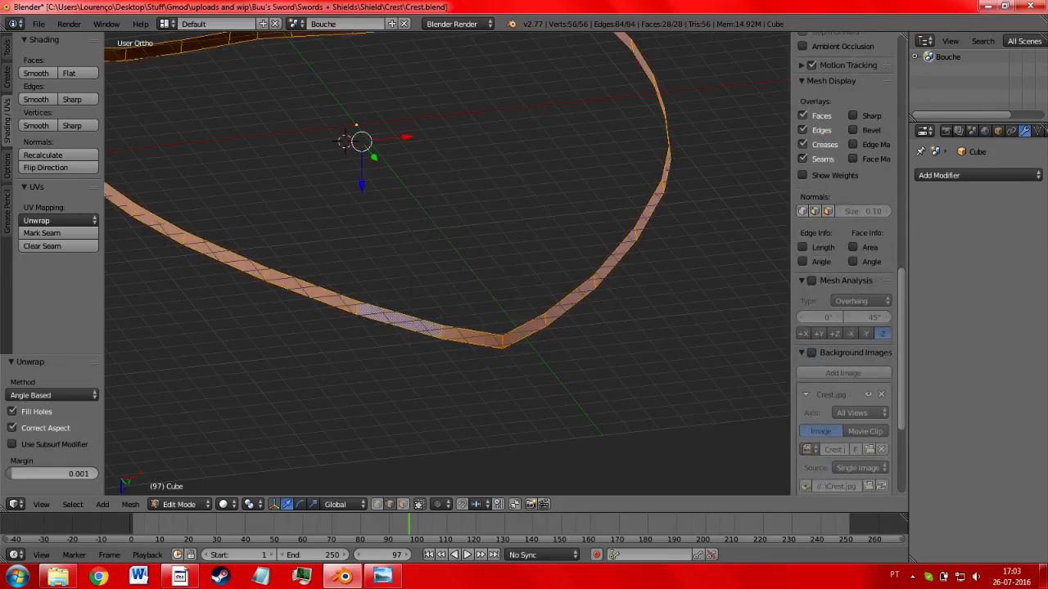
pyautogui.click(13, 501)
pyautogui.click(80, 391)
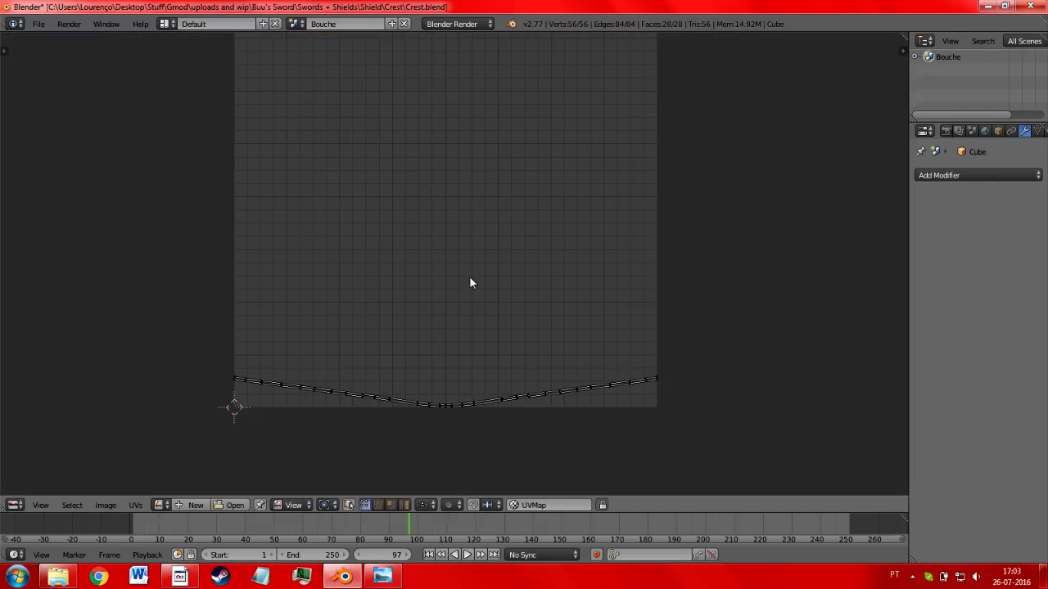
# - Examine the rim's strip-shaped UV layout and undo the last unwrap
pyautogui.scroll(2, 682, 368)
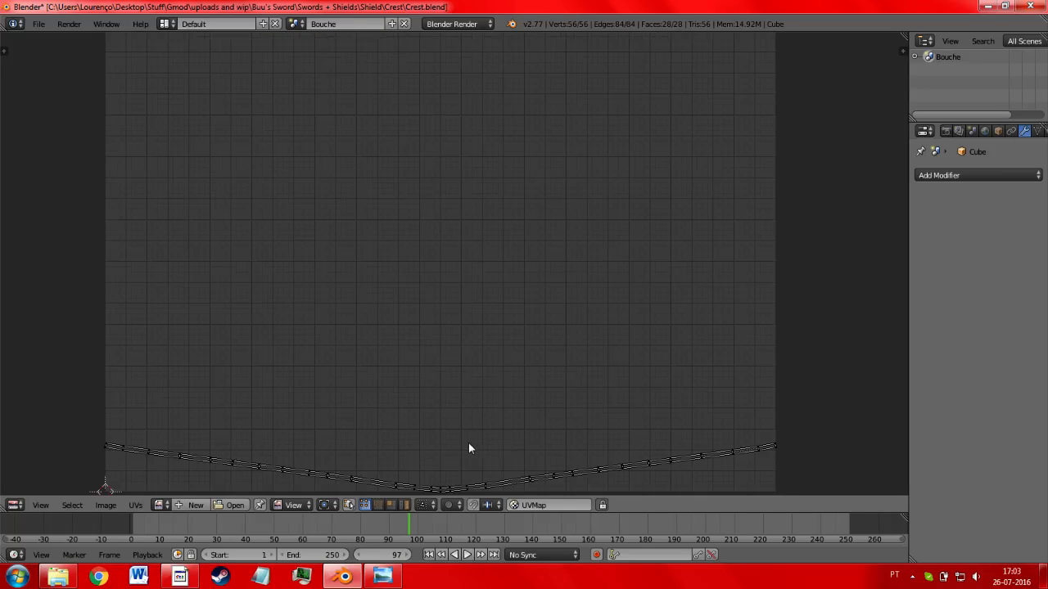
pyautogui.moveTo(472, 443); pyautogui.dragTo(494, 276, button='middle')
pyautogui.scroll(3, 494, 277)
pyautogui.moveTo(470, 388); pyautogui.dragTo(510, 117, button='middle')
pyautogui.scroll(-2, 500, 137)
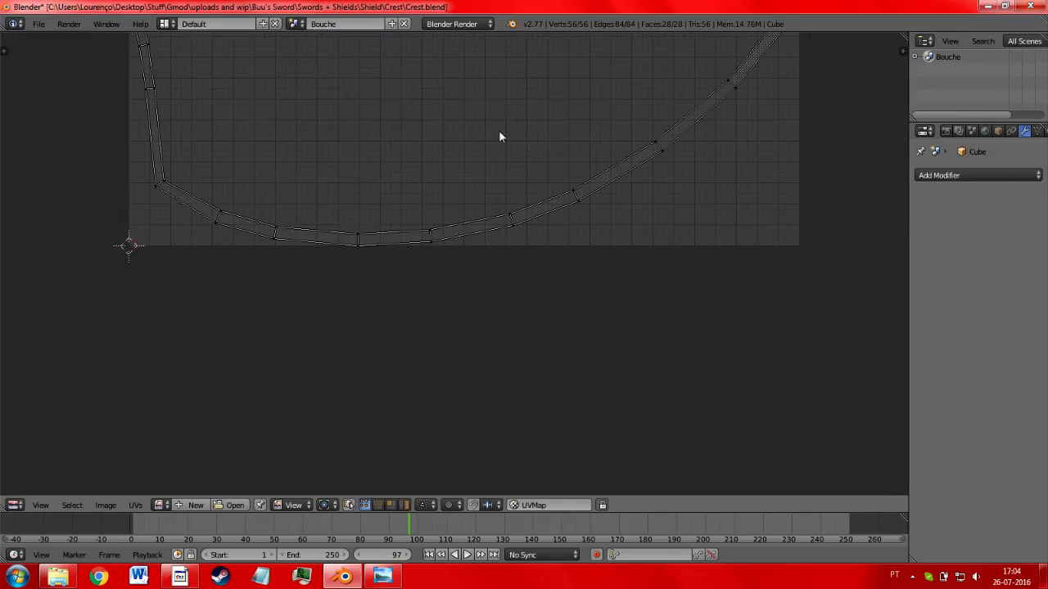
pyautogui.moveTo(239, 273); pyautogui.dragTo(309, 393, button='middle')
# - Go back to the 3D View, leave Edit Mode on the rim and display the second layer
pyautogui.click(15, 505)
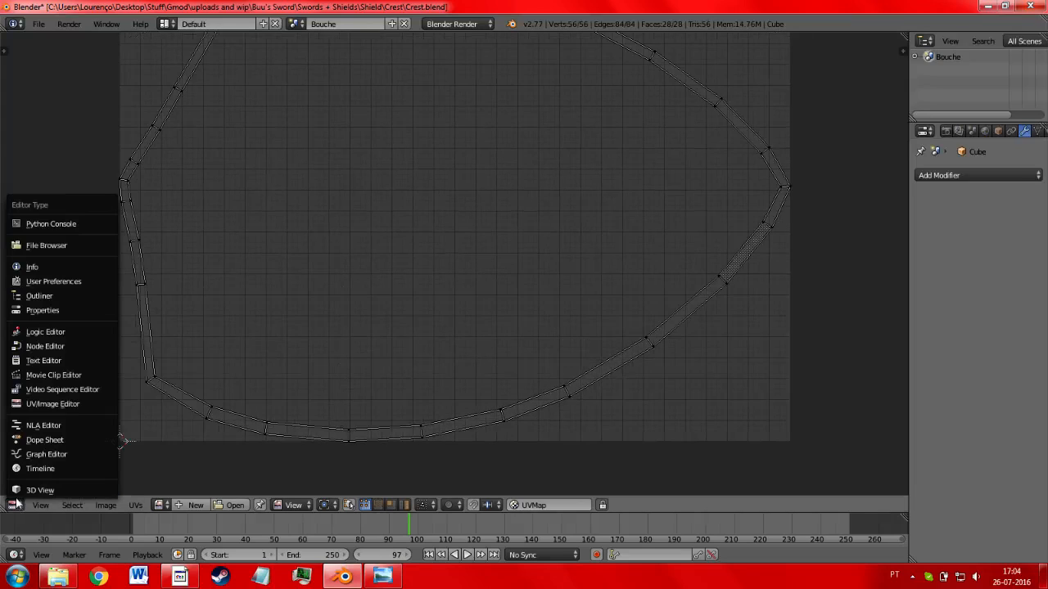
pyautogui.click(41, 491)
pyautogui.press('a')
pyautogui.press('a')
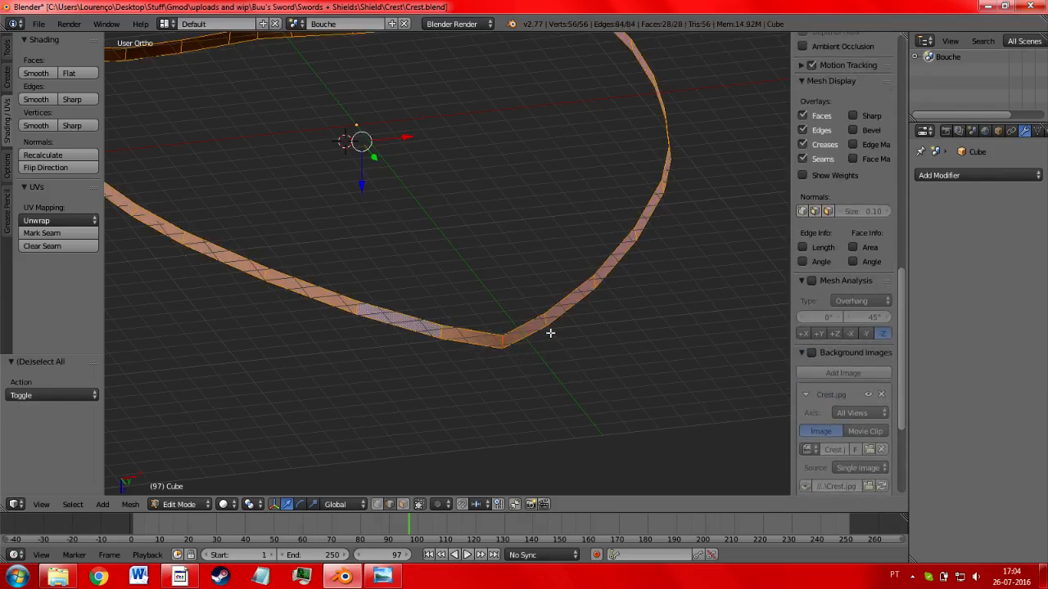
pyautogui.press('Tab')
pyautogui.press('m')
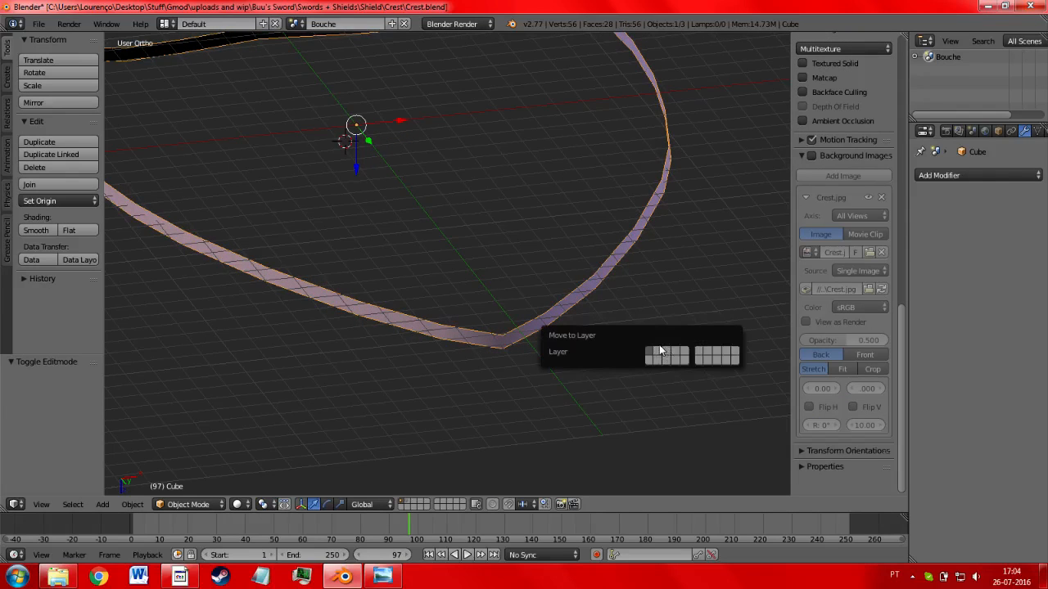
pyautogui.keyDown('shift'); pyautogui.click(403, 502); pyautogui.keyUp('shift')
# - Move all the pieces on the second layer to the first layer and display the first layer
pyautogui.scroll(-3, 542, 246)
pyautogui.press('a')
pyautogui.press('m')
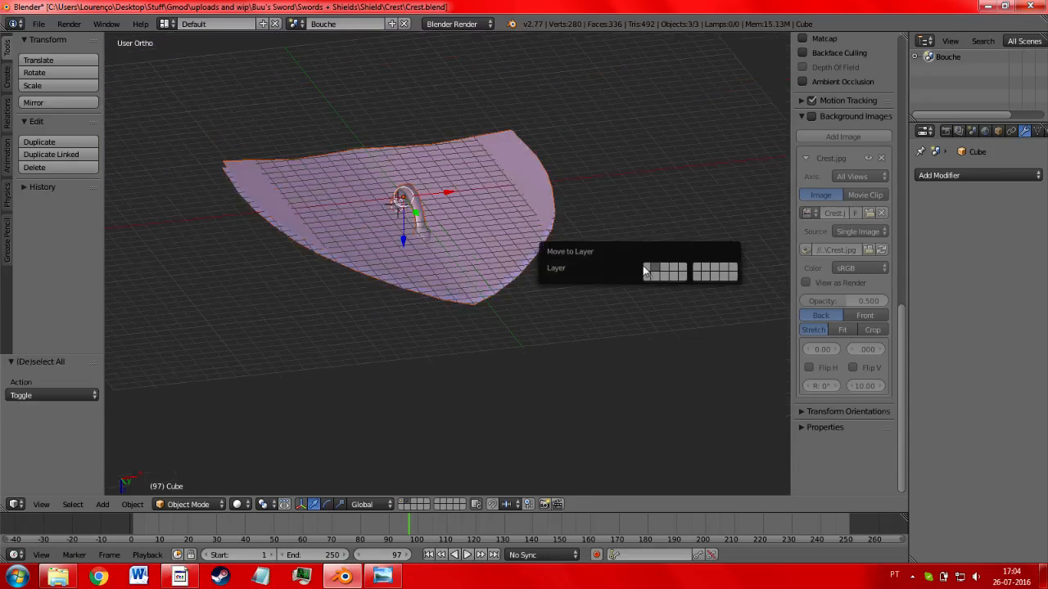
pyautogui.click(647, 272)
pyautogui.click(402, 501)
# - Select the shield's front panel and unwrap its entire mesh in Edit Mode
pyautogui.moveTo(516, 131); pyautogui.dragTo(524, 360, button='middle')
pyautogui.press('a')
pyautogui.moveTo(504, 208); pyautogui.dragTo(606, 274, button='middle')
pyautogui.rightClick(561, 243)
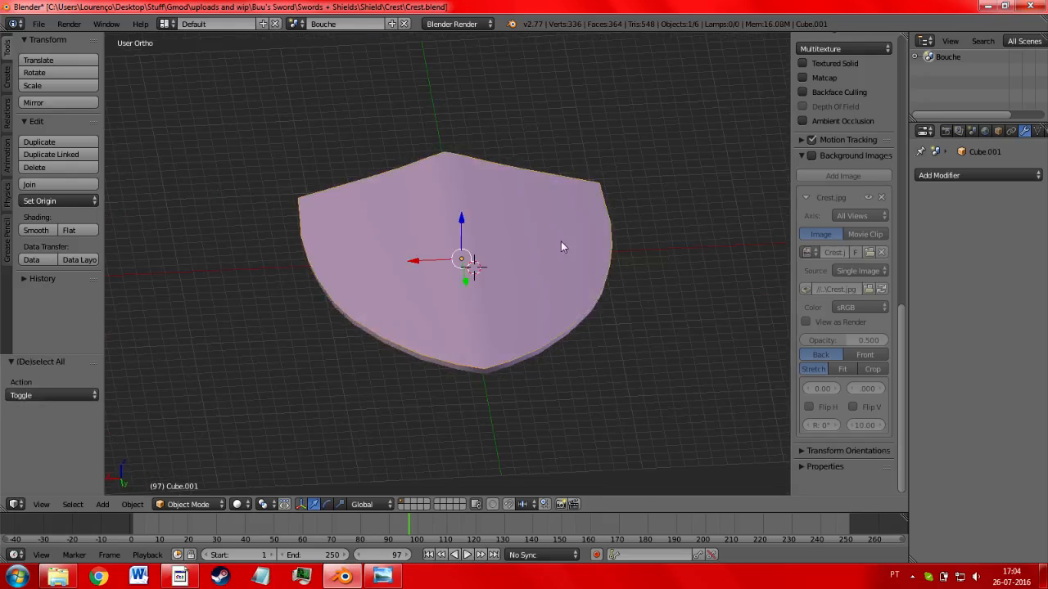
pyautogui.moveTo(561, 243); pyautogui.dragTo(548, 260, button='middle')
pyautogui.press('Tab')
pyautogui.press('a')
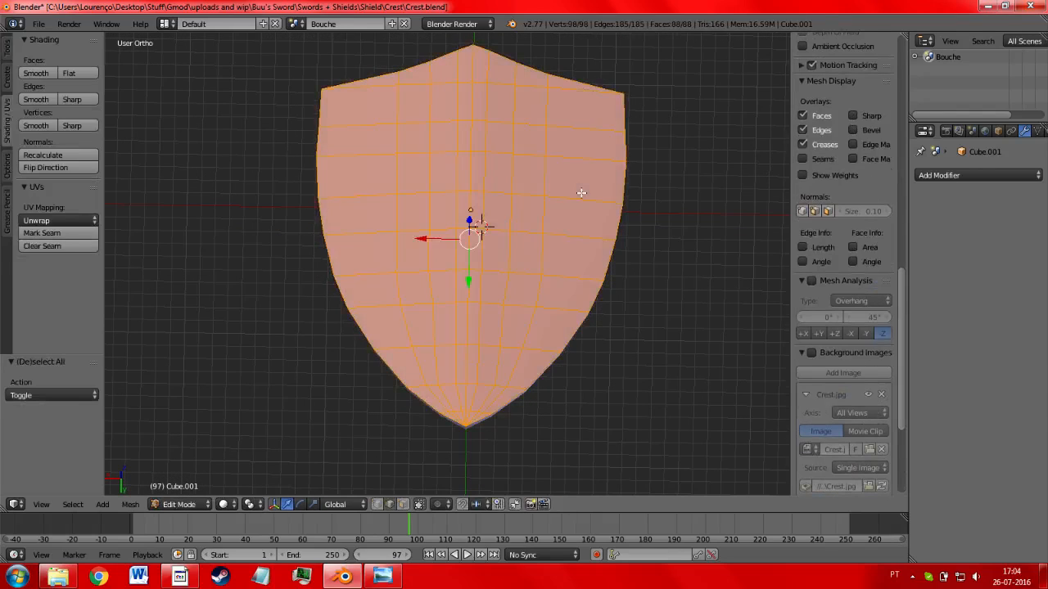
pyautogui.moveTo(444, 223); pyautogui.dragTo(452, 194, button='middle')
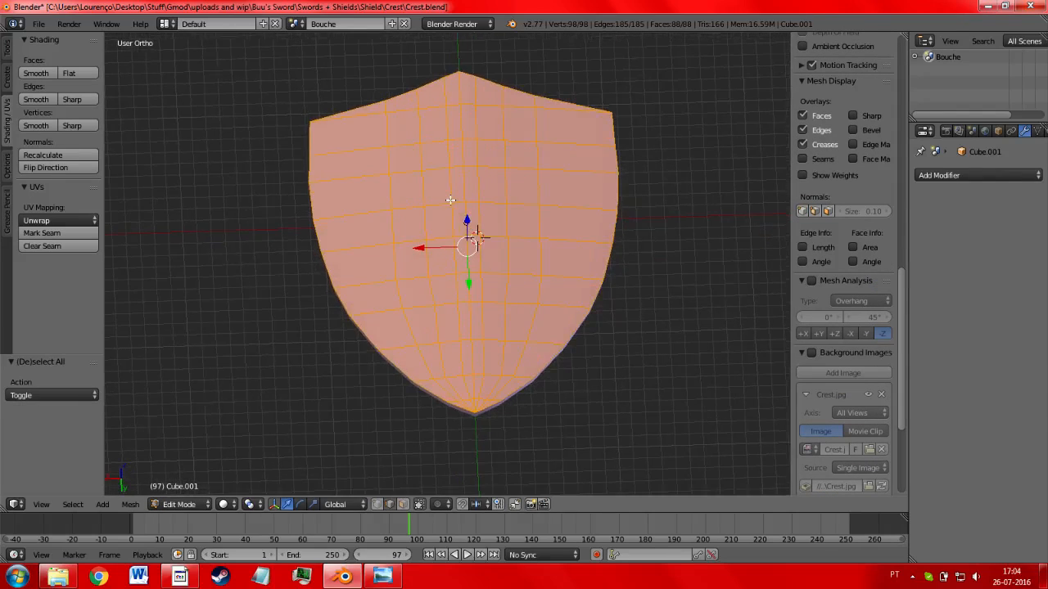
pyautogui.press('u')
pyautogui.click(558, 217)
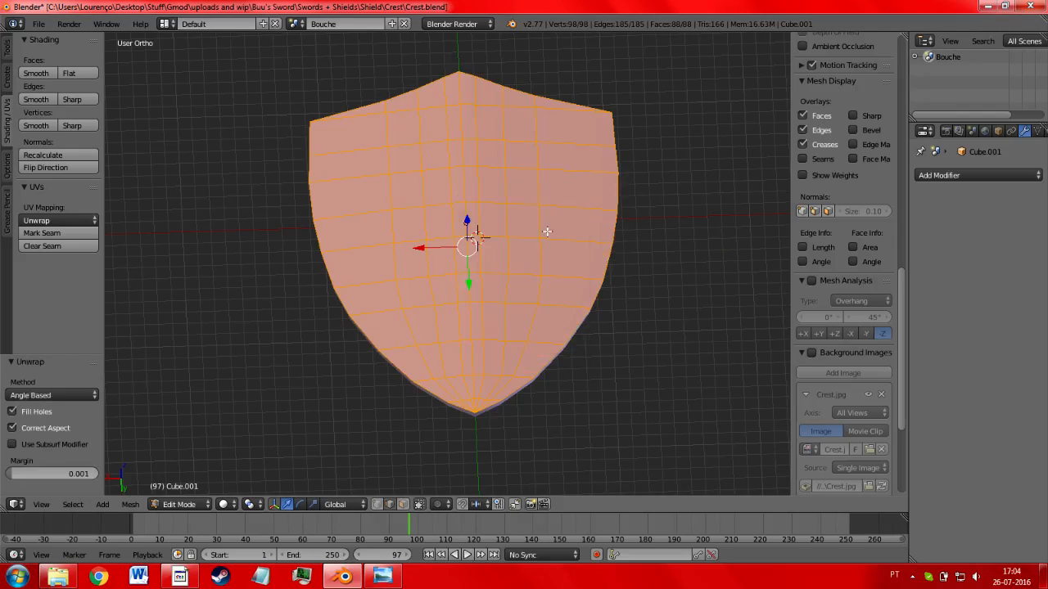
# - Open the front panel's layout in the UV/Image Editor and rotate the whole island about 22 degrees to level it
pyautogui.click(14, 504)
pyautogui.click(48, 401)
pyautogui.scroll(-4, 464, 257)
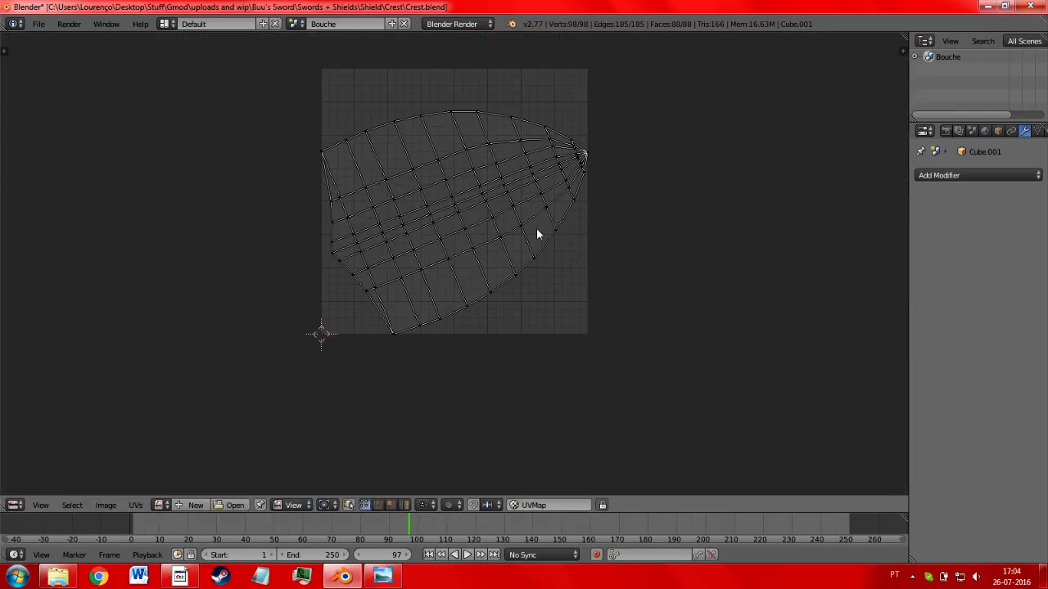
pyautogui.moveTo(537, 235); pyautogui.dragTo(514, 260, button='middle')
pyautogui.scroll(2, 643, 199)
pyautogui.scroll(-2, 554, 225)
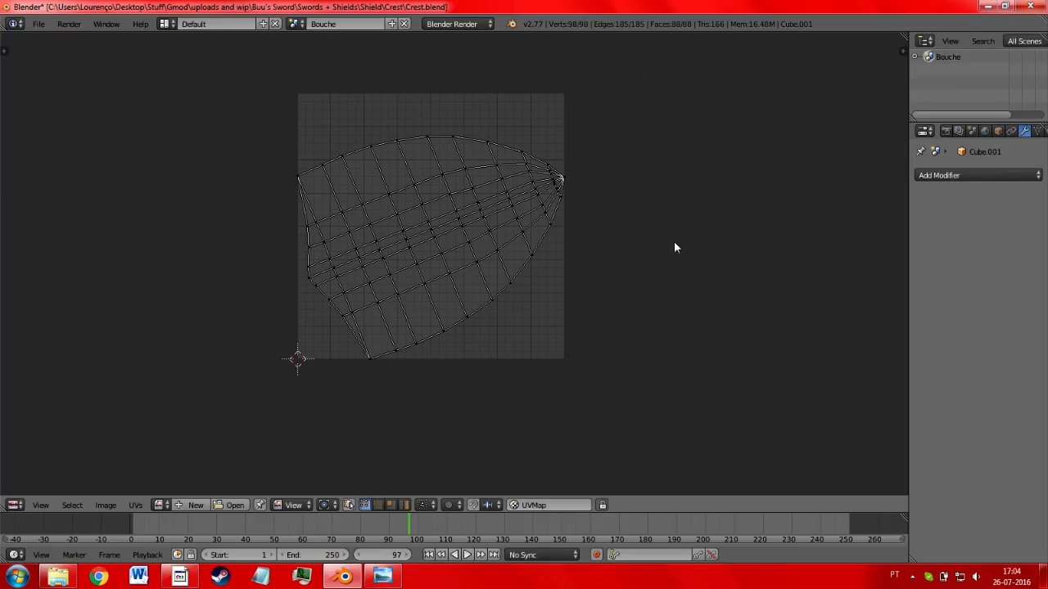
pyautogui.press('a')
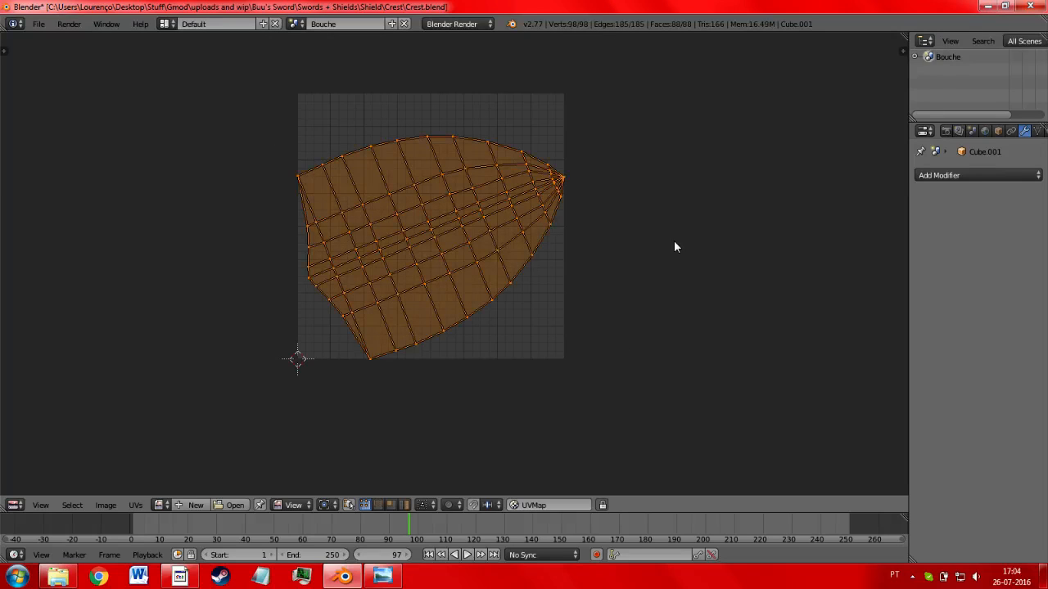
pyautogui.press('r')
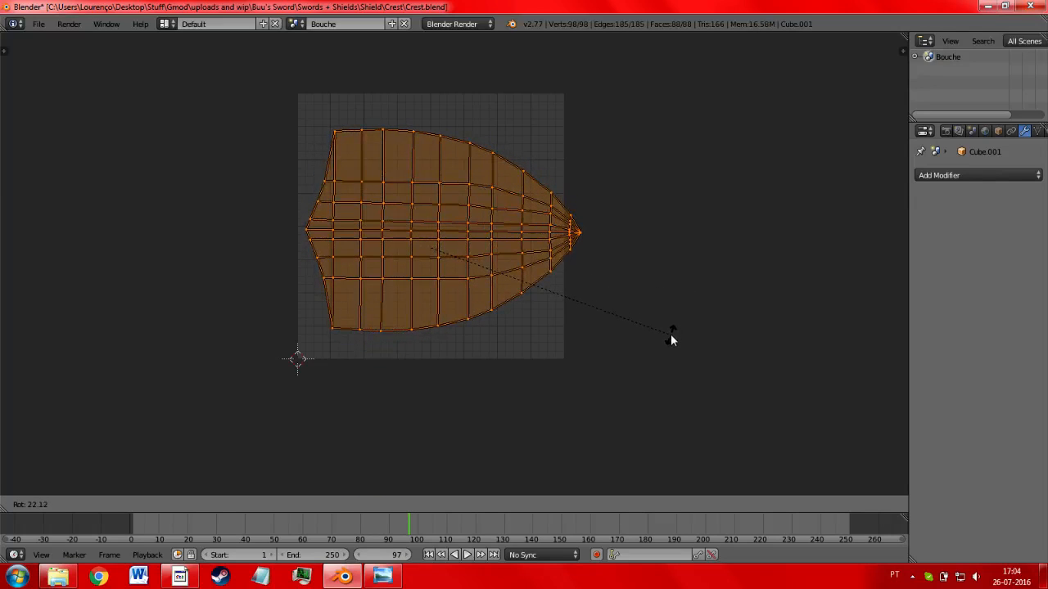
pyautogui.click(673, 335)
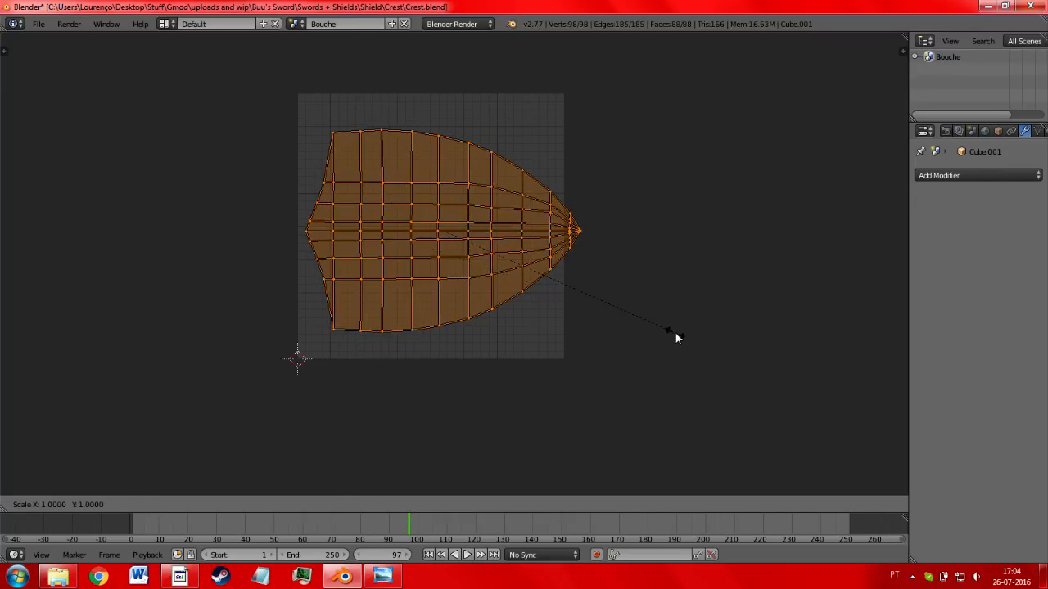
# - Scale the front panel's UV island to 0.5 and rotate it 90 degrees so its tip points down
pyautogui.write('0.5')
pyautogui.press('Return')
pyautogui.write('r')
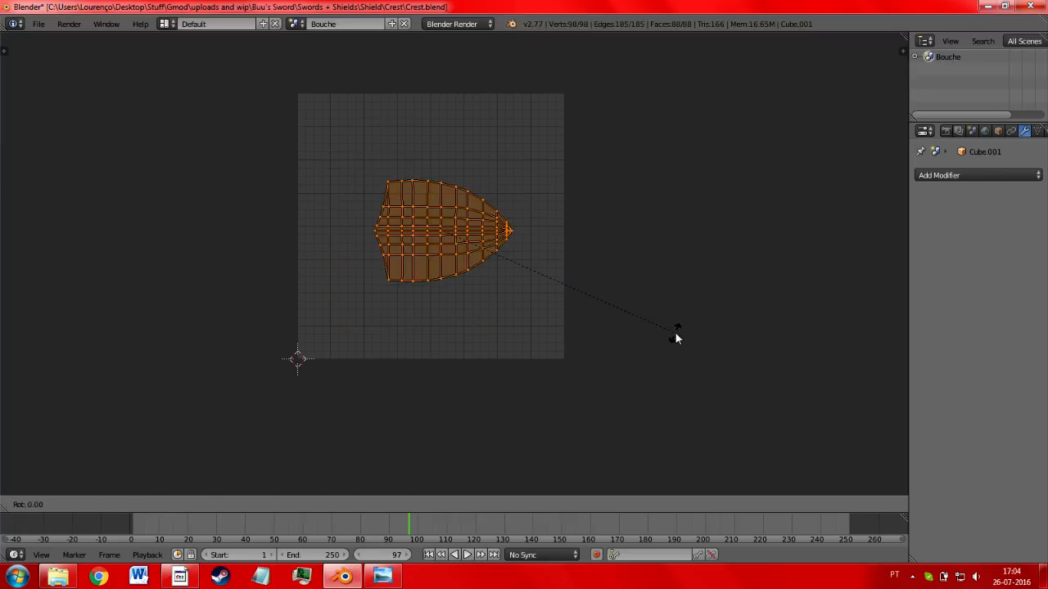
pyautogui.write('90')
pyautogui.press('Return')
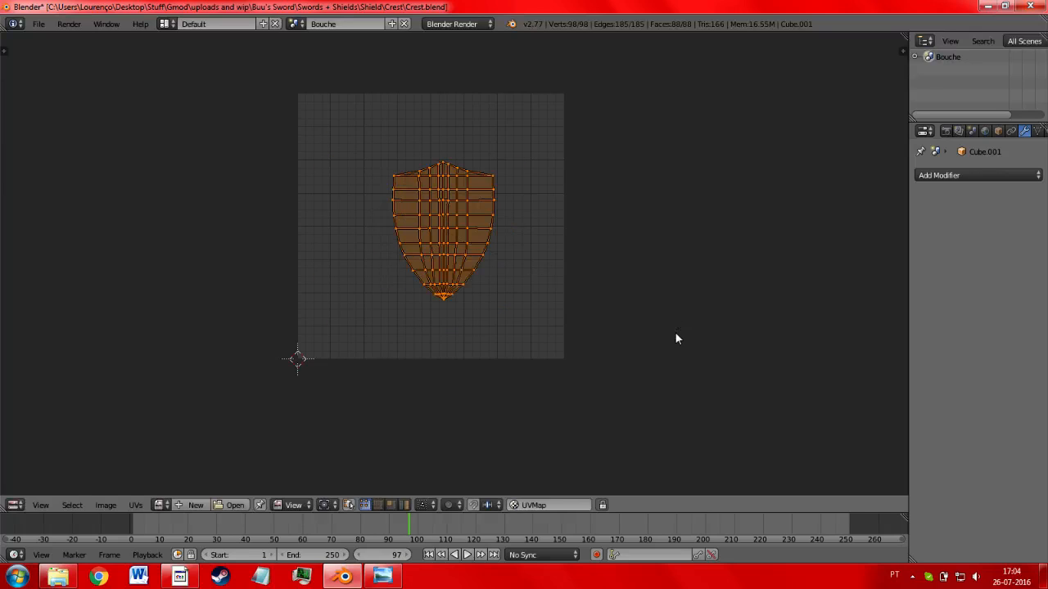
# - Move the front panel's UV island into the upper-left corner of the UV square and deselect it
pyautogui.click(634, 323)
pyautogui.moveTo(536, 257); pyautogui.dragTo(625, 311, button='middle')
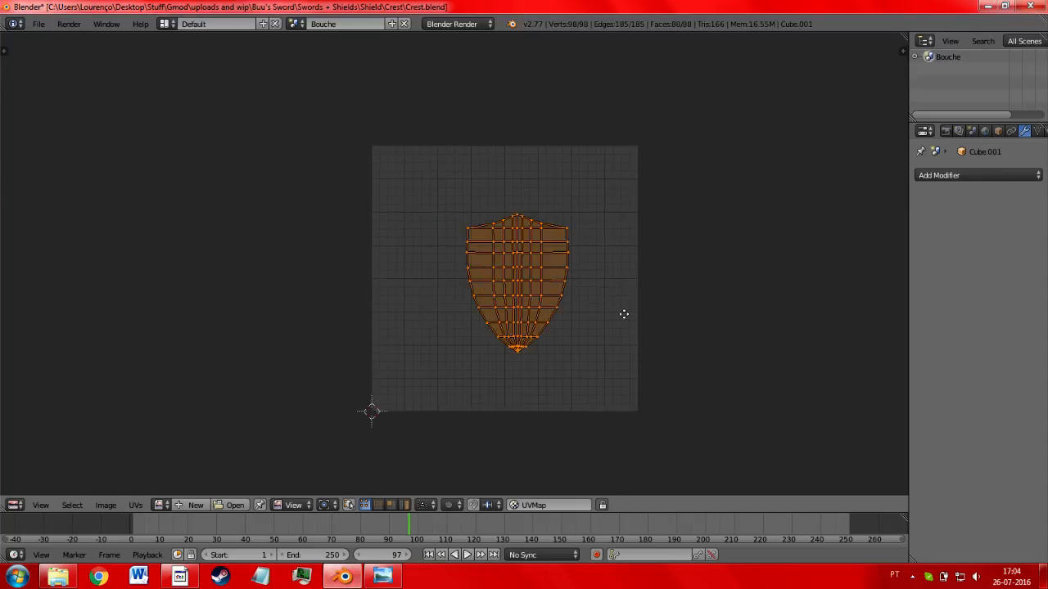
pyautogui.press('g')
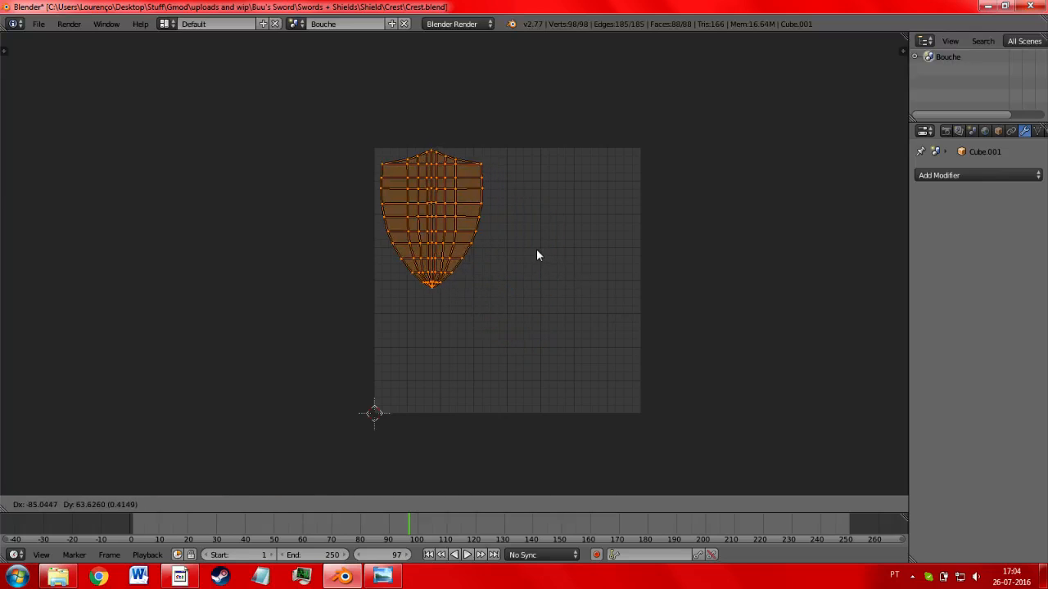
pyautogui.click(535, 250)
pyautogui.press('a')
# - Return to the 3D View, select the shield's back panel and unwrap its entire mesh in Edit Mode
pyautogui.click(15, 506)
pyautogui.click(33, 489)
pyautogui.press('a')
pyautogui.moveTo(565, 345); pyautogui.dragTo(573, 188, button='middle')
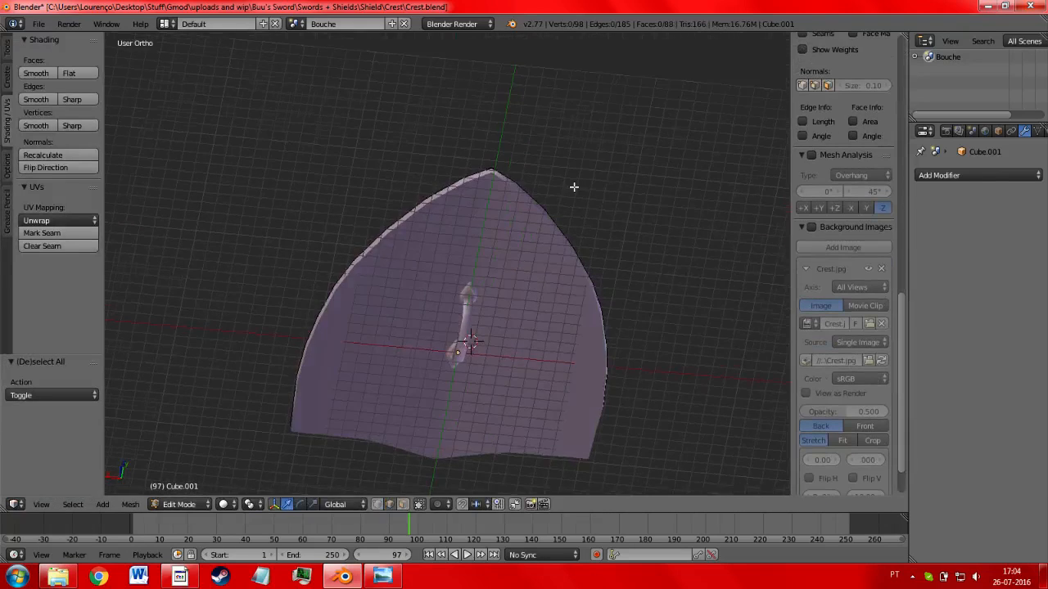
pyautogui.scroll(-1, 573, 187)
pyautogui.press('Tab')
pyautogui.rightClick(521, 266)
pyautogui.press('Tab')
pyautogui.press('a')
pyautogui.press('u')
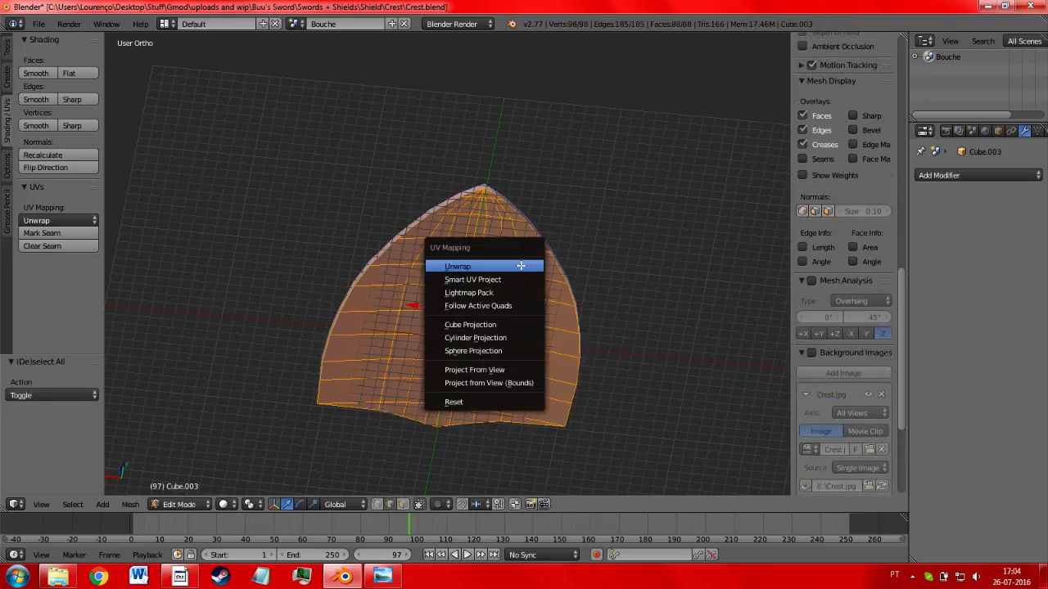
pyautogui.click(521, 265)
# - In the UV/Image Editor, level the back panel's island by rotating it about 22 degrees, plus 90 degrees to point the tip down
pyautogui.click(15, 506)
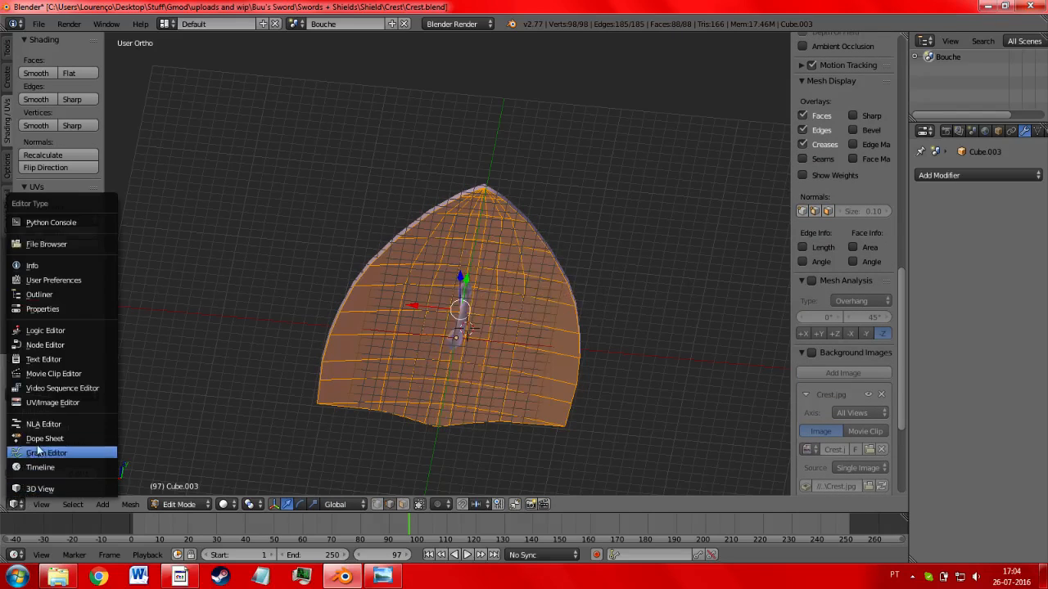
pyautogui.click(47, 403)
pyautogui.press('a')
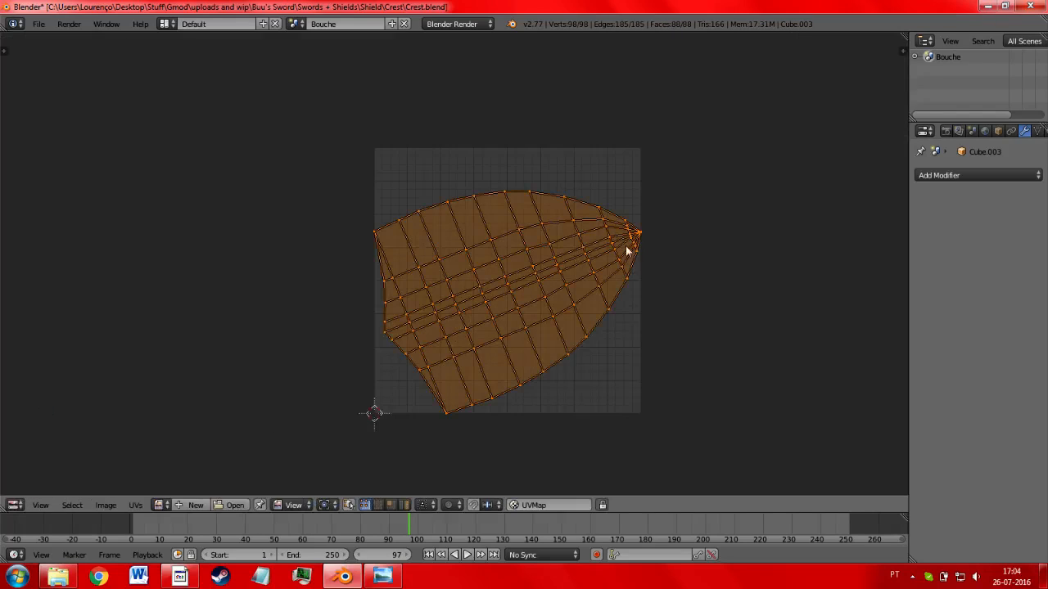
pyautogui.press('r')
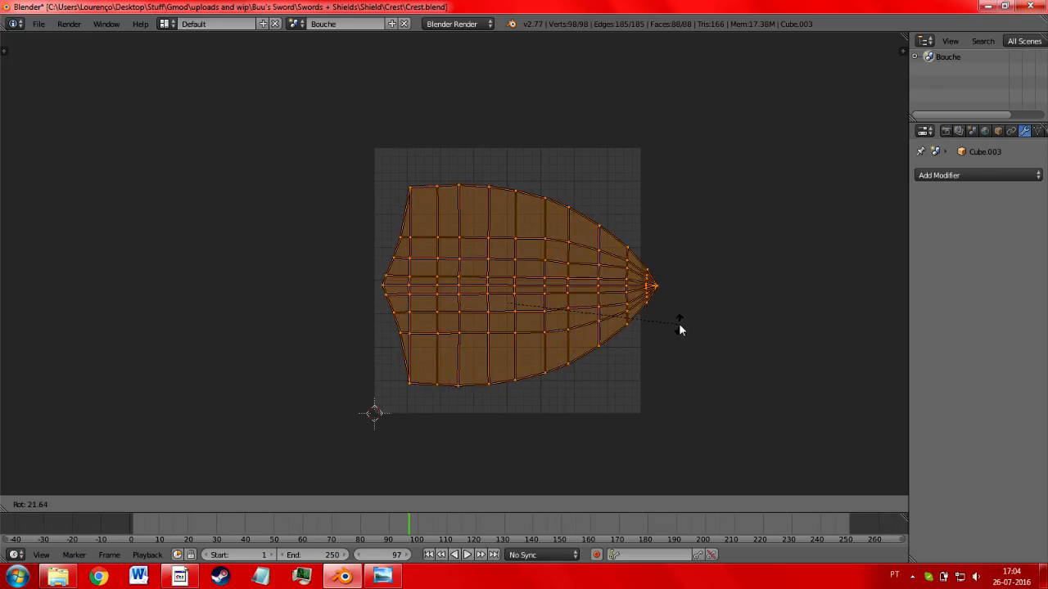
pyautogui.click(680, 322)
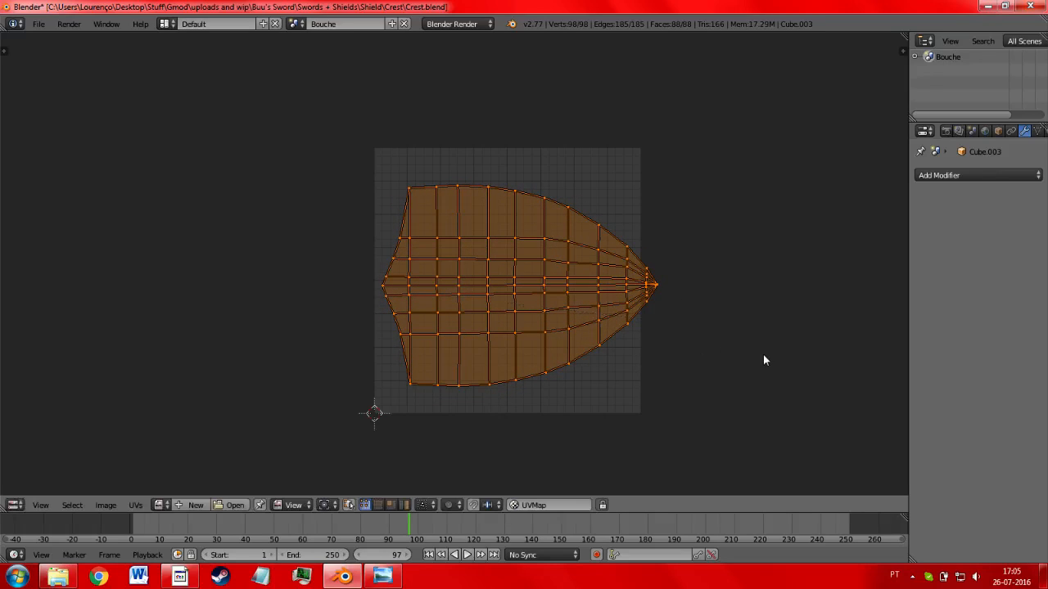
pyautogui.write('r90')
pyautogui.press('Return')
# - Scale the back panel's UV island to 0.5 and move it into the upper-right part of the UV square
pyautogui.write('s')
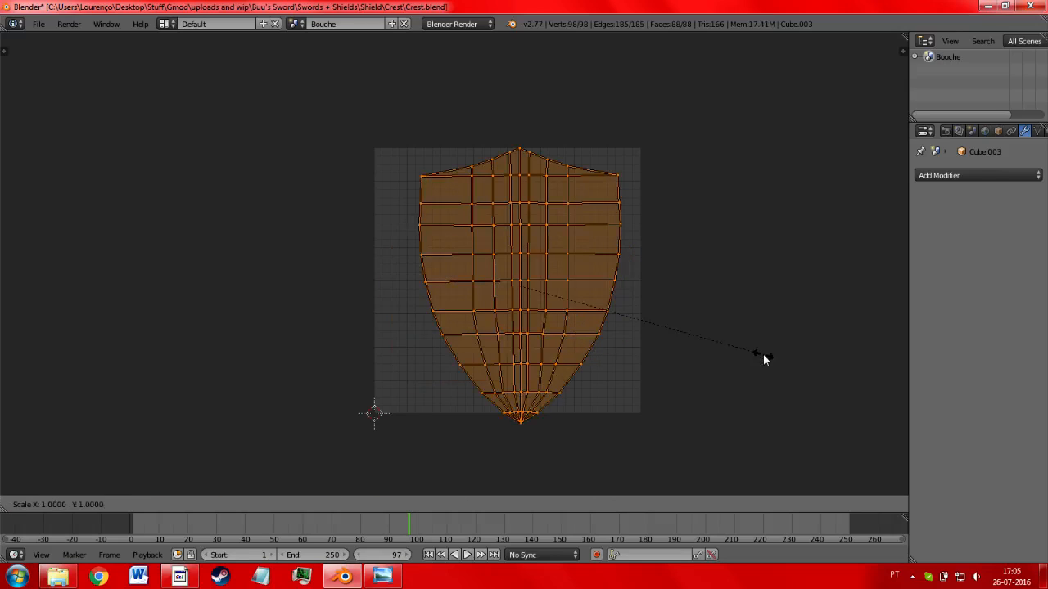
pyautogui.write('0.5')
pyautogui.press('Return')
pyautogui.press('g')
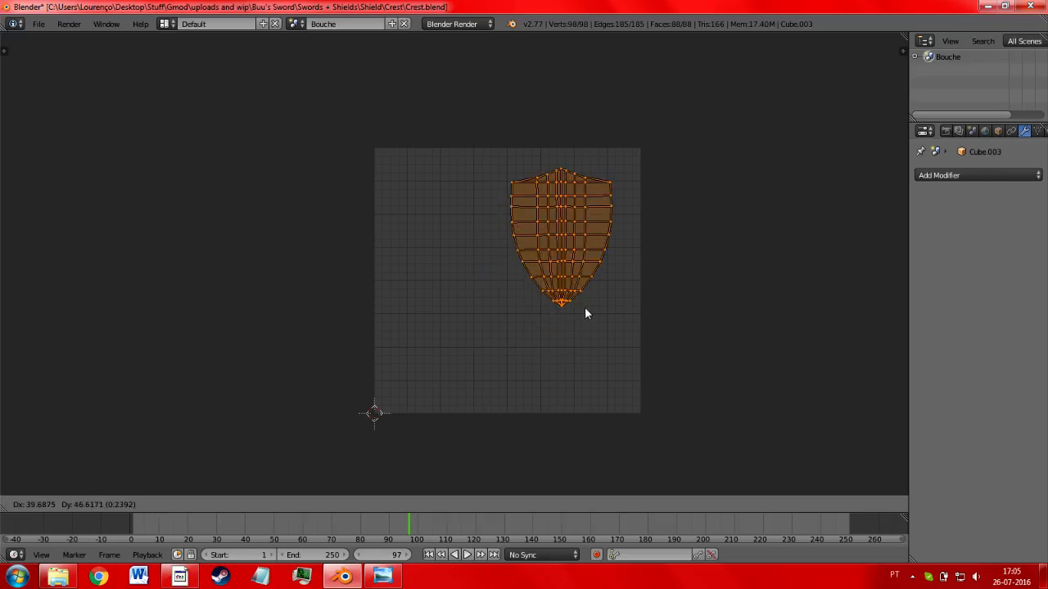
pyautogui.click(597, 293)
# - Return to the 3D View, select the shield's handle and enter Edit Mode on it
pyautogui.click(15, 505)
pyautogui.click(47, 489)
pyautogui.rightClick(457, 330)
pyautogui.scroll(2, 458, 342)
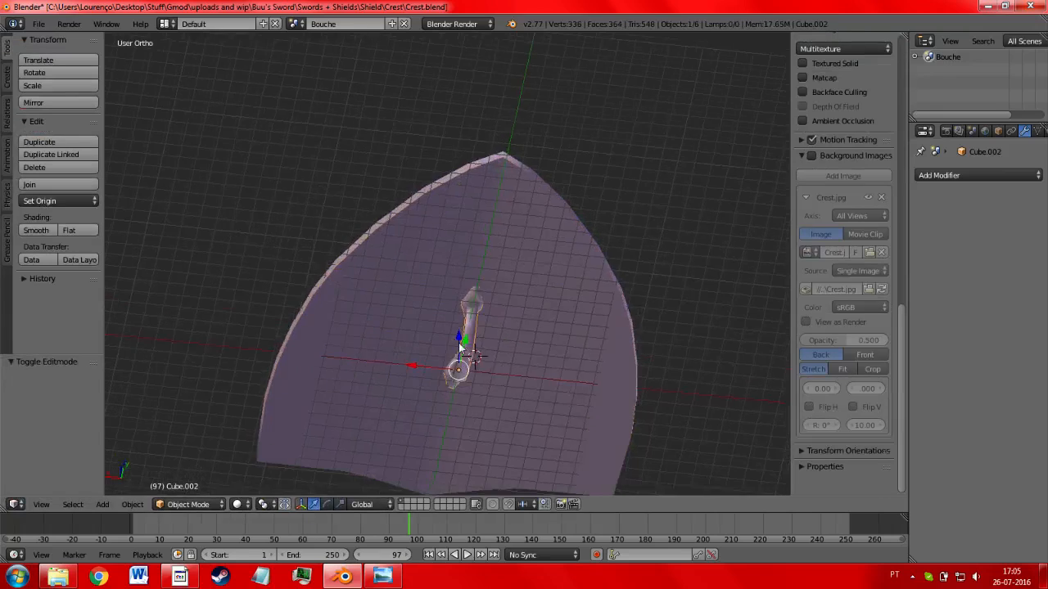
pyautogui.moveTo(458, 342); pyautogui.dragTo(561, 353, button='middle')
pyautogui.press('Tab')
pyautogui.press('u')
pyautogui.keyDown('shift'); pyautogui.moveTo(370, 380); pyautogui.dragTo(461, 419, button='middle'); pyautogui.keyUp('shift')
pyautogui.scroll(3, 643, 260)
# - Mark seams on the edge loops where both ends of the handle's grip meet its bases
pyautogui.press('a')
pyautogui.scroll(4, 324, 466)
pyautogui.keyDown('shift'); pyautogui.moveTo(323, 386); pyautogui.dragTo(535, 319, button='middle'); pyautogui.keyUp('shift')
pyautogui.rightClick(531, 326)
pyautogui.keyDown('shift'); pyautogui.rightClick(501, 362); pyautogui.keyUp('shift')
pyautogui.keyDown('shift'); pyautogui.rightClick(493, 252); pyautogui.keyUp('shift')
pyautogui.keyDown('shift'); pyautogui.rightClick(505, 258); pyautogui.keyUp('shift')
pyautogui.moveTo(483, 252); pyautogui.dragTo(370, 247, button='middle')
pyautogui.keyDown('shift'); pyautogui.rightClick(484, 208); pyautogui.keyUp('shift')
pyautogui.keyDown('shift'); pyautogui.rightClick(430, 170); pyautogui.keyUp('shift')
pyautogui.moveTo(370, 307); pyautogui.dragTo(624, 254, button='middle')
pyautogui.keyDown('shift'); pyautogui.rightClick(343, 359); pyautogui.keyUp('shift')
pyautogui.keyDown('shift'); pyautogui.rightClick(357, 380); pyautogui.keyUp('shift')
pyautogui.keyDown('shift'); pyautogui.rightClick(627, 213); pyautogui.keyUp('shift')
pyautogui.moveTo(612, 218); pyautogui.dragTo(547, 258, button='middle')
pyautogui.moveTo(460, 264); pyautogui.dragTo(491, 311, button='middle')
pyautogui.click(42, 233)
pyautogui.press('a')
# - Mark a seam along the inner underside of the grip, running from one base to the other
pyautogui.moveTo(426, 305); pyautogui.dragTo(341, 254, button='middle')
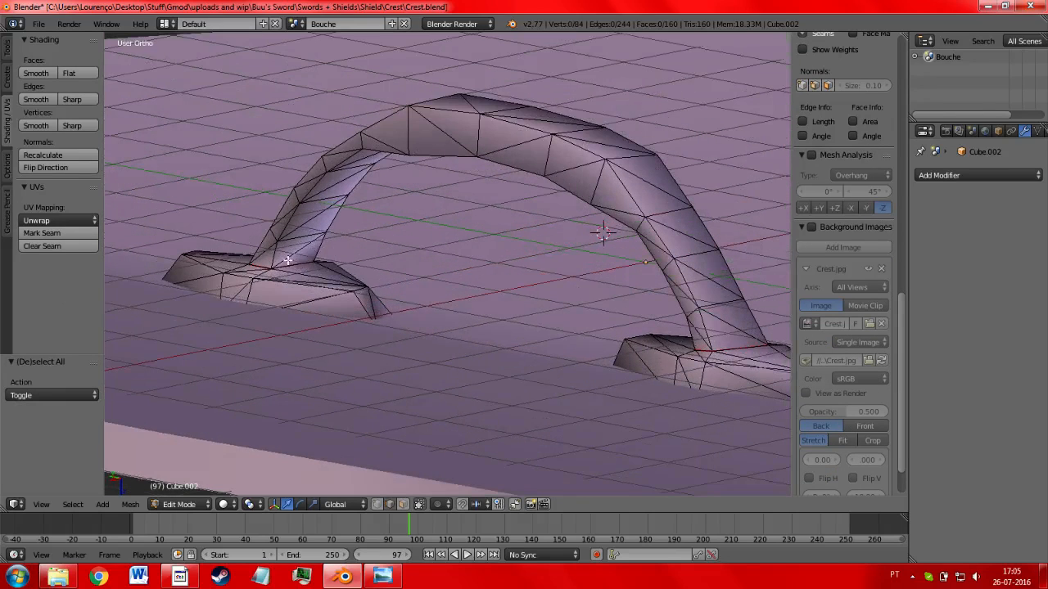
pyautogui.rightClick(276, 259)
pyautogui.keyDown('shift'); pyautogui.rightClick(287, 230); pyautogui.keyUp('shift')
pyautogui.keyDown('shift'); pyautogui.rightClick(314, 187); pyautogui.keyUp('shift')
pyautogui.keyDown('shift'); pyautogui.rightClick(347, 161); pyautogui.keyUp('shift')
pyautogui.keyDown('shift'); pyautogui.rightClick(381, 149); pyautogui.keyUp('shift')
pyautogui.keyDown('shift'); pyautogui.rightClick(426, 150); pyautogui.keyUp('shift')
pyautogui.keyDown('shift'); pyautogui.rightClick(500, 164); pyautogui.keyUp('shift')
pyautogui.keyDown('shift'); pyautogui.rightClick(565, 172); pyautogui.keyUp('shift')
pyautogui.keyDown('shift'); pyautogui.rightClick(567, 173); pyautogui.keyUp('shift')
pyautogui.keyDown('shift'); pyautogui.rightClick(570, 188); pyautogui.keyUp('shift')
pyautogui.keyDown('shift'); pyautogui.rightClick(605, 211); pyautogui.keyUp('shift')
pyautogui.keyDown('shift'); pyautogui.rightClick(651, 246); pyautogui.keyUp('shift')
pyautogui.keyDown('shift'); pyautogui.rightClick(670, 291); pyautogui.keyUp('shift')
pyautogui.keyDown('shift'); pyautogui.rightClick(693, 336); pyautogui.keyUp('shift')
pyautogui.moveTo(693, 335); pyautogui.dragTo(491, 303, button='middle')
pyautogui.click(42, 233)
pyautogui.press('a')
# - Unwrap the handle's entire mesh and inspect its islands in the UV/Image Editor
pyautogui.moveTo(270, 320); pyautogui.dragTo(263, 294, button='middle')
pyautogui.moveTo(589, 183); pyautogui.dragTo(459, 188, button='middle')
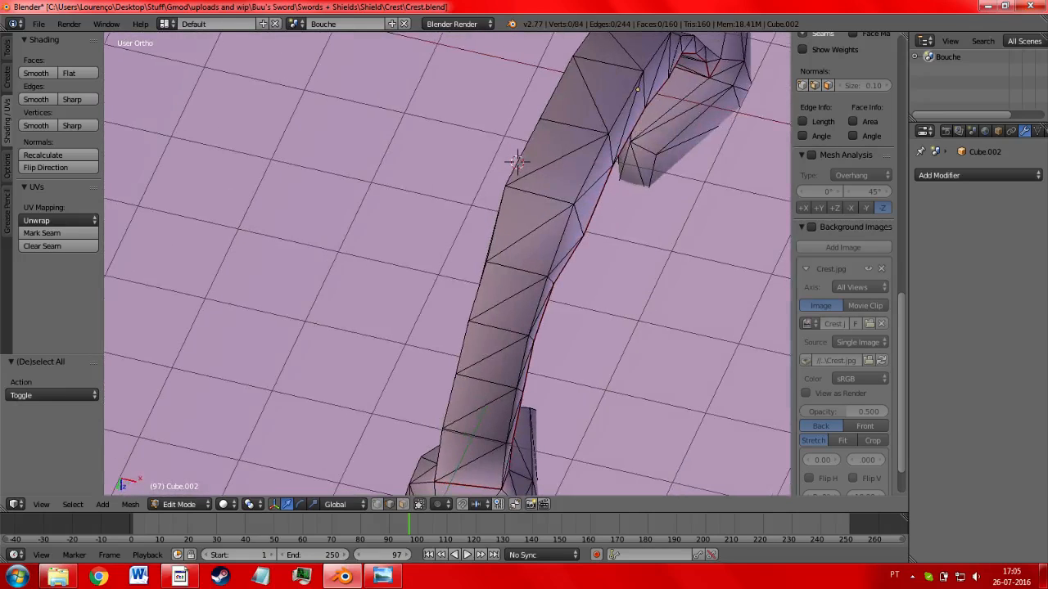
pyautogui.moveTo(521, 220); pyautogui.dragTo(390, 324, button='middle')
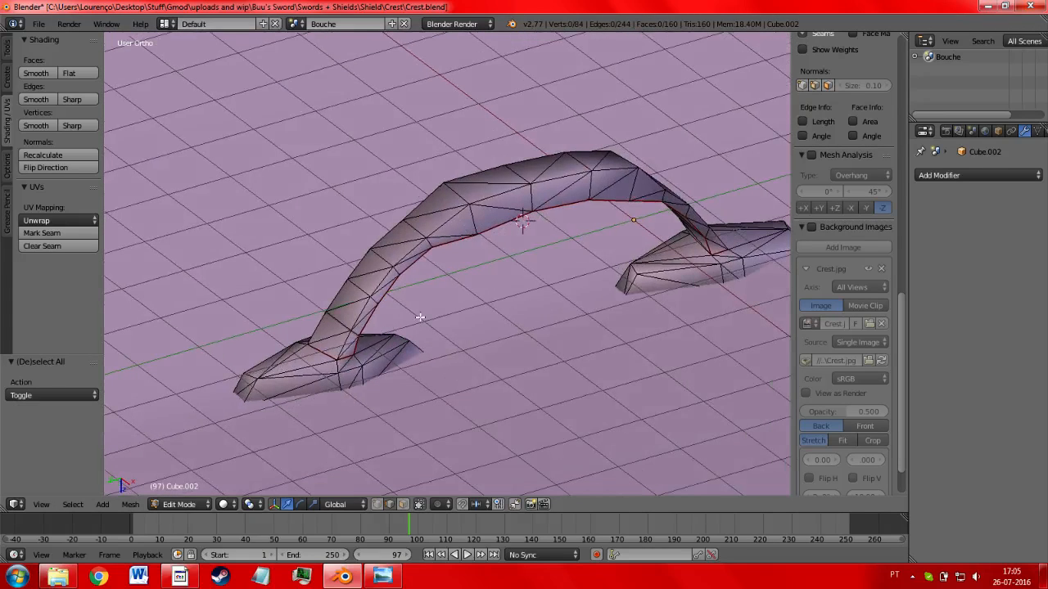
pyautogui.moveTo(582, 261); pyautogui.dragTo(231, 270, button='middle')
pyautogui.scroll(2, 609, 293)
pyautogui.scroll(-3, 632, 272)
pyautogui.scroll(2, 231, 270)
pyautogui.press('a')
pyautogui.press('a')
pyautogui.press('a')
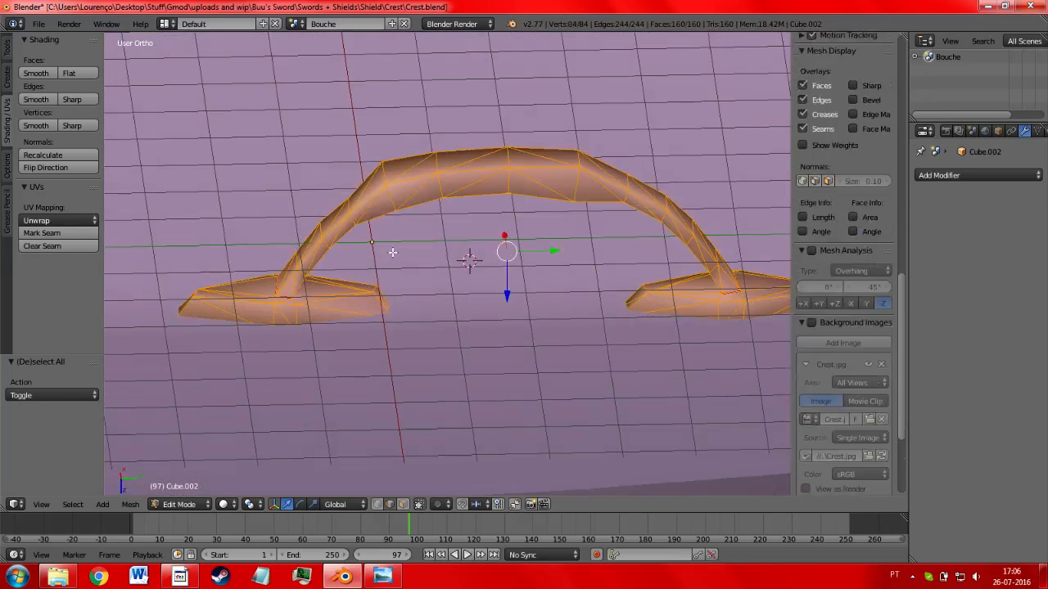
pyautogui.press('u')
pyautogui.click(393, 252)
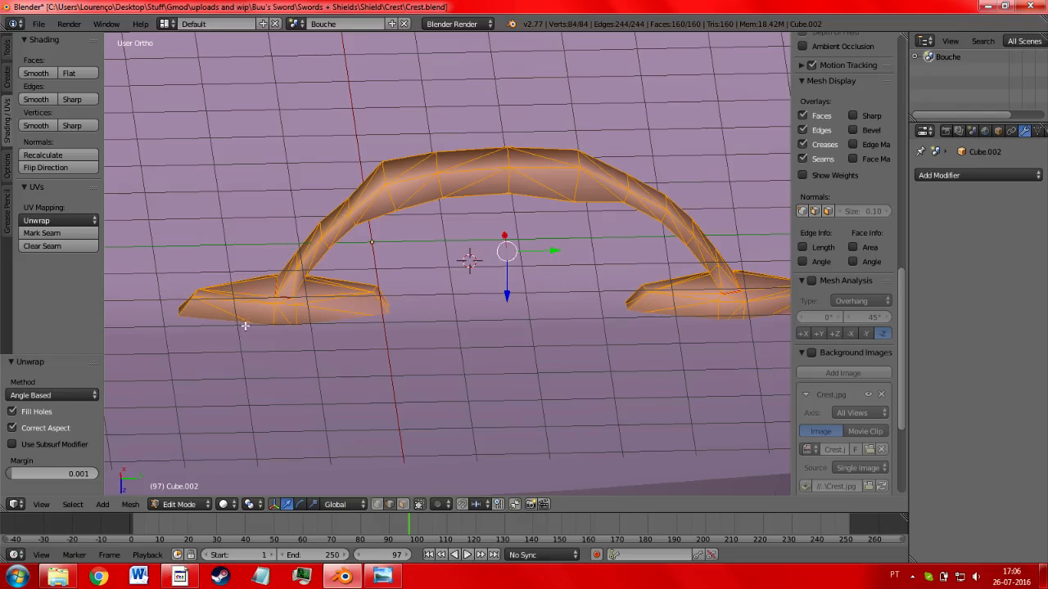
pyautogui.click(15, 505)
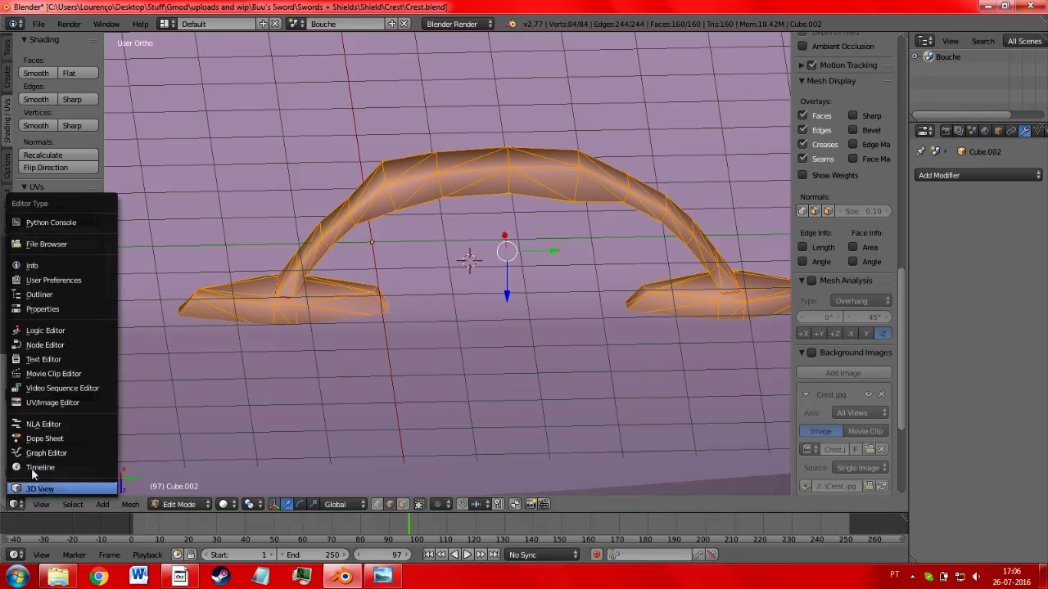
pyautogui.click(60, 401)
pyautogui.scroll(4, 354, 342)
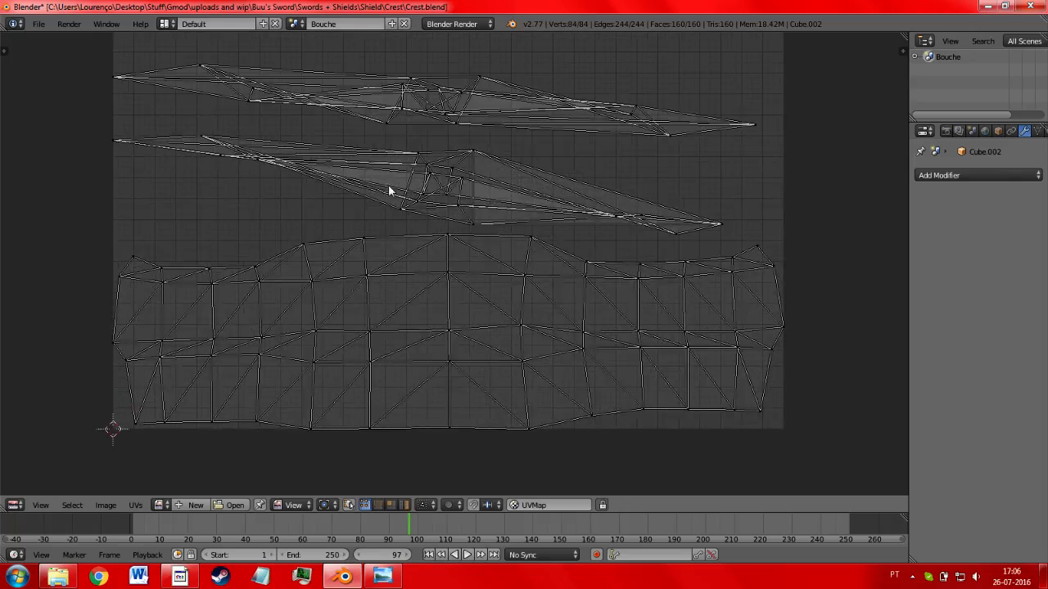
pyautogui.click(14, 504)
pyautogui.click(67, 403)
# - Back in the 3D View, leave Edit Mode, move the handle to layer 2 and display that layer
pyautogui.click(14, 504)
pyautogui.click(58, 490)
pyautogui.press('a')
pyautogui.moveTo(337, 334); pyautogui.dragTo(427, 338, button='middle')
pyautogui.press('Tab')
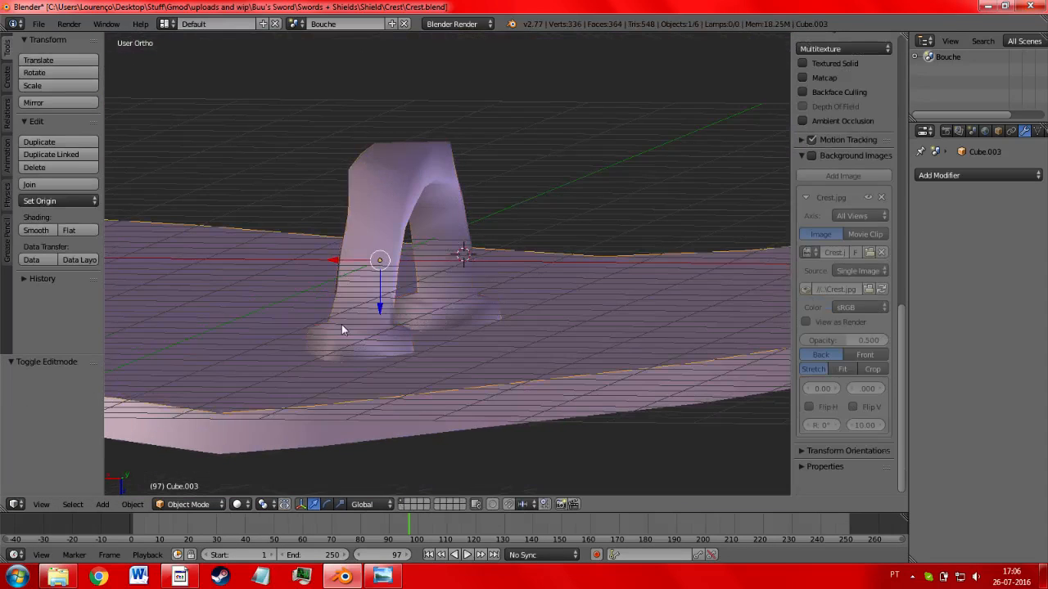
pyautogui.moveTo(363, 314); pyautogui.dragTo(300, 432, button='middle')
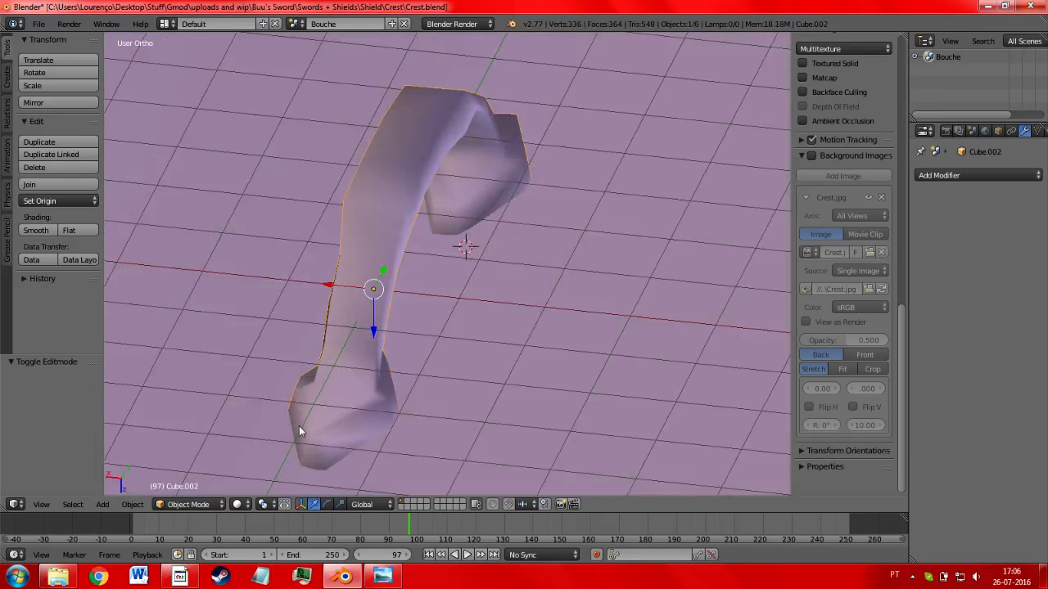
pyautogui.press('m')
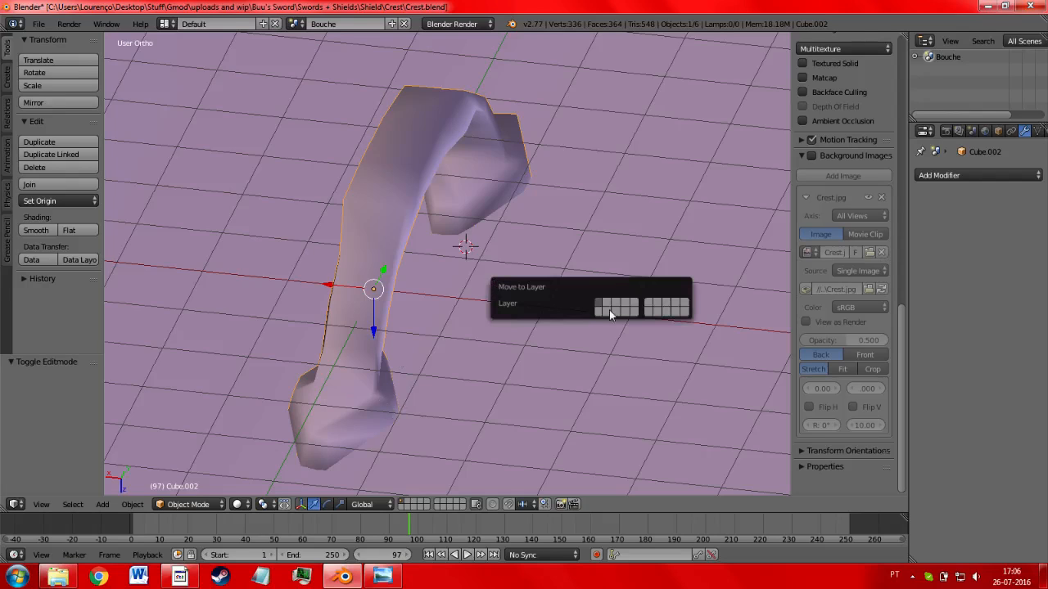
pyautogui.click(606, 308)
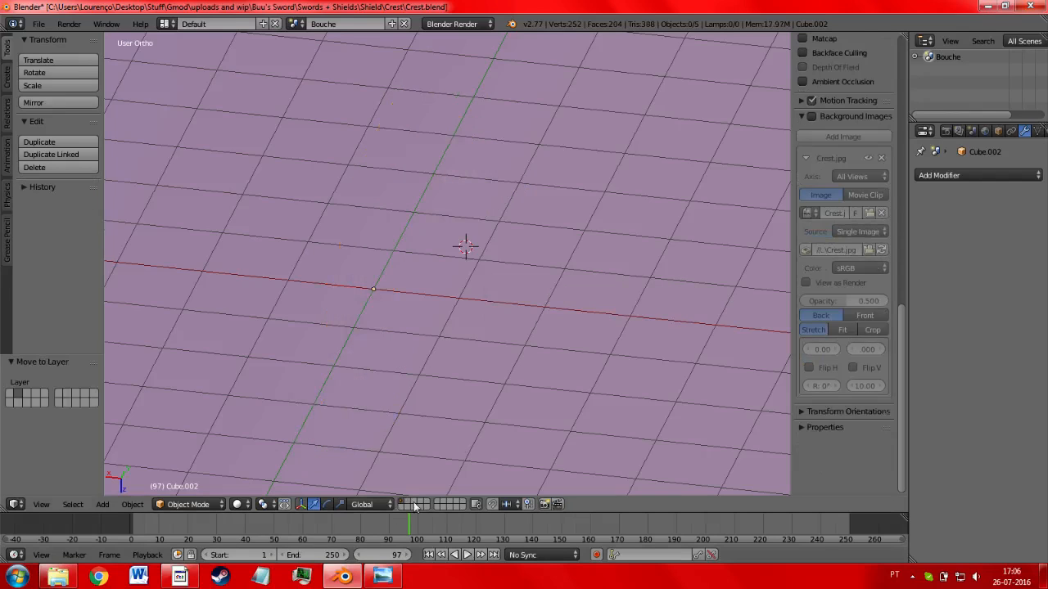
pyautogui.click(409, 504)
# - In Edit Mode with face selection, delete the hidden flat underside faces of both handle bases
pyautogui.press('Tab')
pyautogui.moveTo(387, 381); pyautogui.dragTo(264, 264, button='middle')
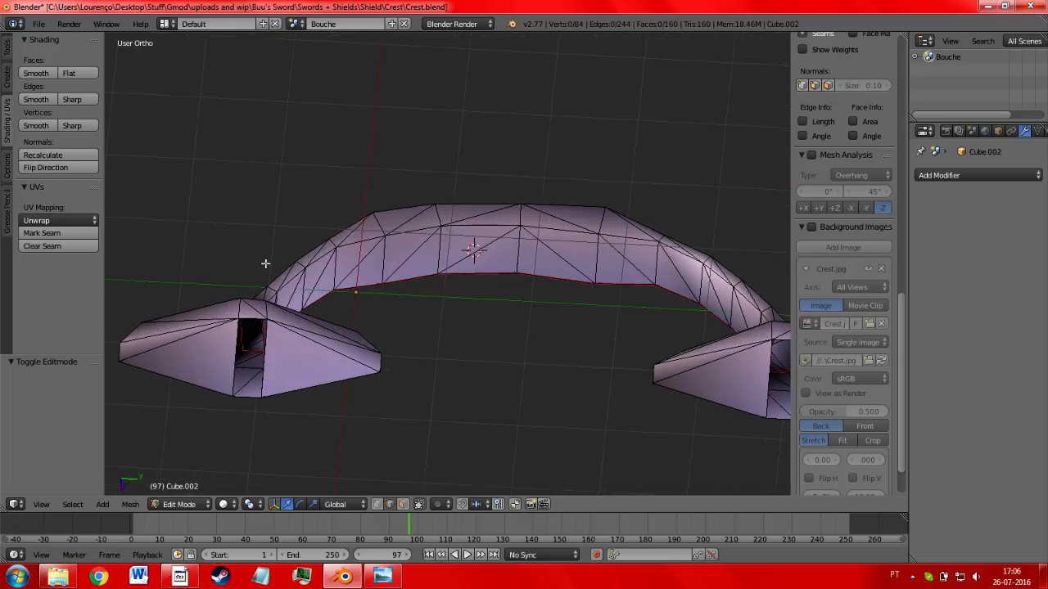
pyautogui.scroll(5, 270, 327)
pyautogui.moveTo(278, 357); pyautogui.dragTo(352, 342, button='middle')
pyautogui.click(402, 505)
pyautogui.click(462, 323)
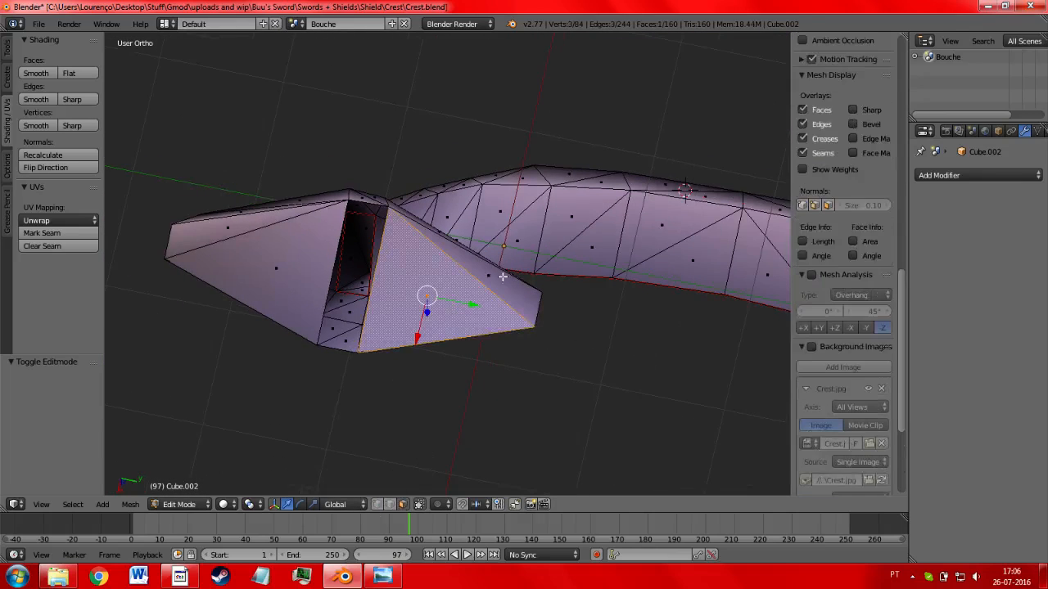
pyautogui.keyDown('shift'); pyautogui.click(480, 304); pyautogui.keyUp('shift')
pyautogui.moveTo(480, 304); pyautogui.dragTo(379, 344, button='middle')
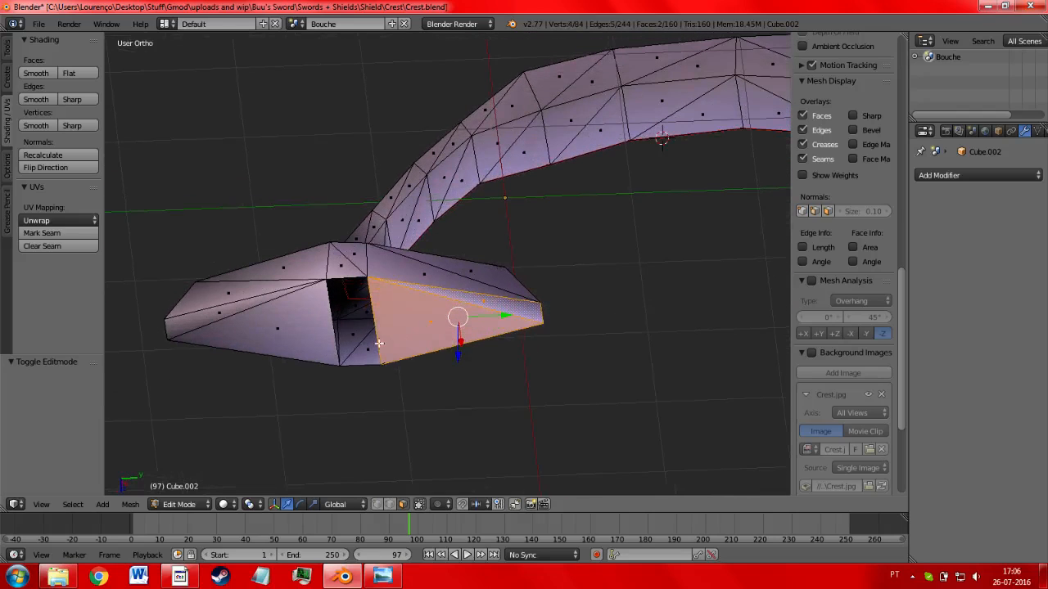
pyautogui.keyDown('shift'); pyautogui.rightClick(280, 349); pyautogui.keyUp('shift')
pyautogui.moveTo(258, 327); pyautogui.dragTo(246, 208, button='middle')
pyautogui.keyDown('shift'); pyautogui.rightClick(351, 275); pyautogui.keyUp('shift')
pyautogui.moveTo(351, 276); pyautogui.dragTo(564, 288, button='middle')
pyautogui.keyDown('shift'); pyautogui.rightClick(460, 268); pyautogui.keyUp('shift')
pyautogui.keyDown('shift'); pyautogui.rightClick(455, 252); pyautogui.keyUp('shift')
pyautogui.keyDown('shift'); pyautogui.rightClick(455, 252); pyautogui.keyUp('shift')
pyautogui.keyDown('shift'); pyautogui.rightClick(438, 261); pyautogui.keyUp('shift')
pyautogui.keyDown('shift'); pyautogui.rightClick(654, 274); pyautogui.keyUp('shift')
pyautogui.keyDown('shift'); pyautogui.rightClick(678, 292); pyautogui.keyUp('shift')
pyautogui.scroll(-5, 507, 325)
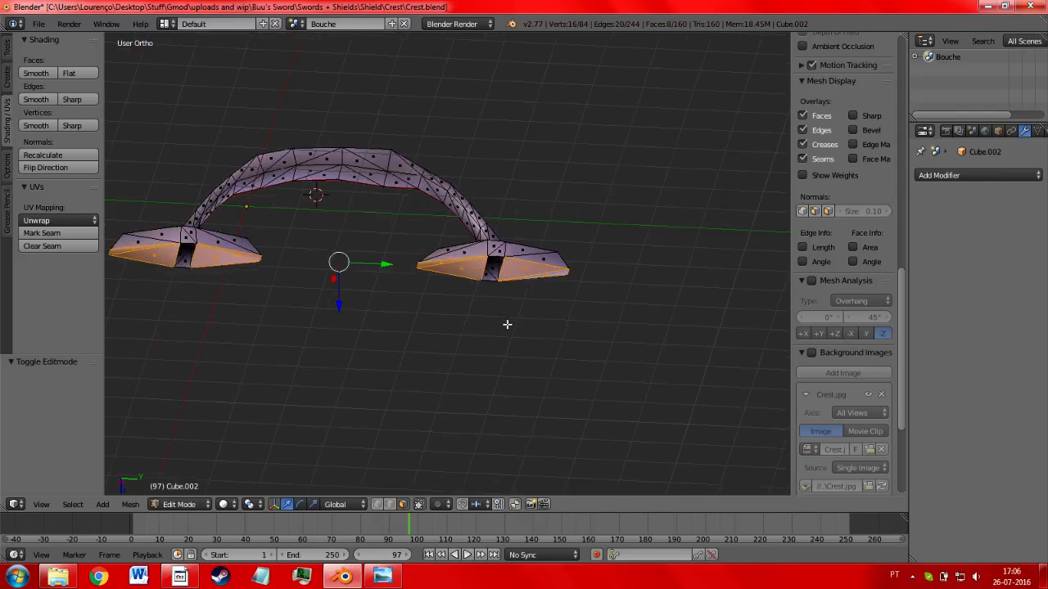
pyautogui.press('x')
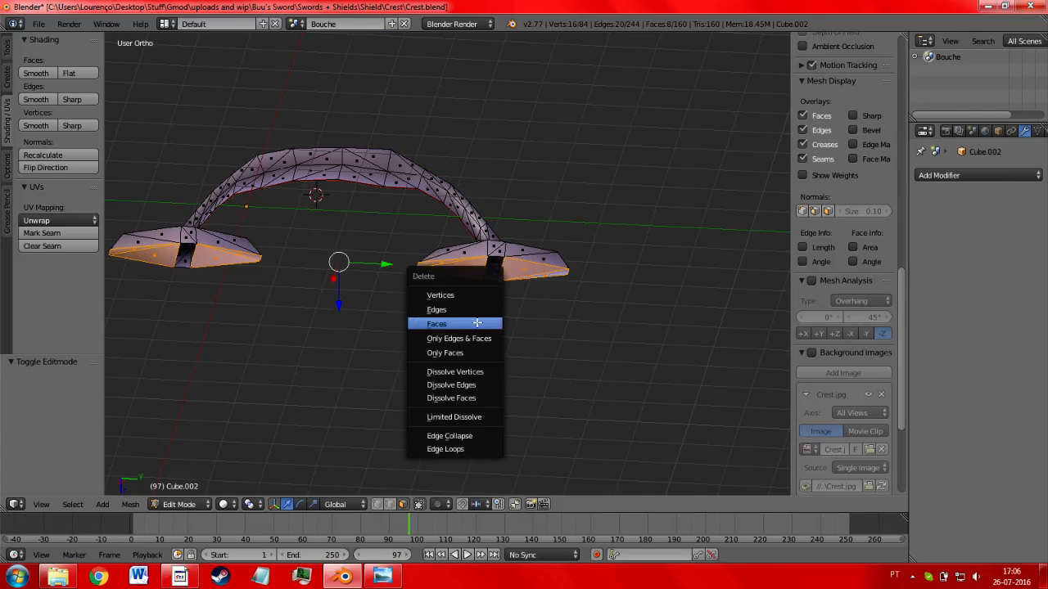
pyautogui.click(477, 323)
# - Unwrap the handle's entire mesh again and show the islands in the UV/Image Editor
pyautogui.press('Tab')
pyautogui.moveTo(426, 319); pyautogui.dragTo(384, 405, button='middle')
pyautogui.press('Tab')
pyautogui.scroll(2, 610, 277)
pyautogui.moveTo(610, 277); pyautogui.dragTo(467, 351, button='middle')
pyautogui.press('a')
pyautogui.press('u')
pyautogui.click(467, 354)
pyautogui.moveTo(478, 338); pyautogui.dragTo(561, 295, button='middle')
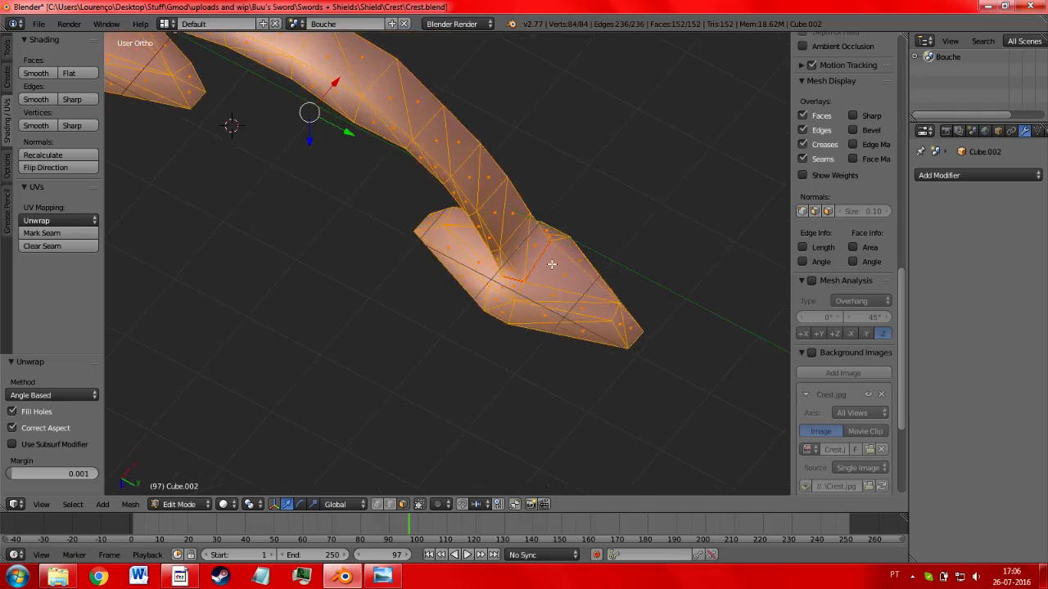
pyautogui.click(16, 505)
pyautogui.click(54, 403)
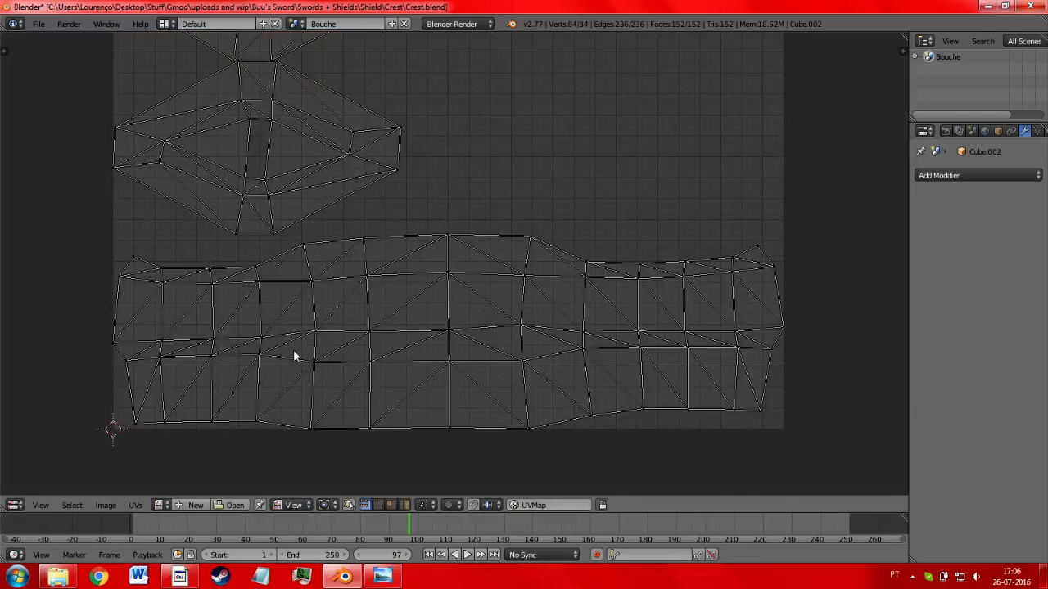
pyautogui.scroll(-5, 325, 330)
# - Select the upper base island and move it down so it overlaps the other base island
pyautogui.press('a')
pyautogui.press('a')
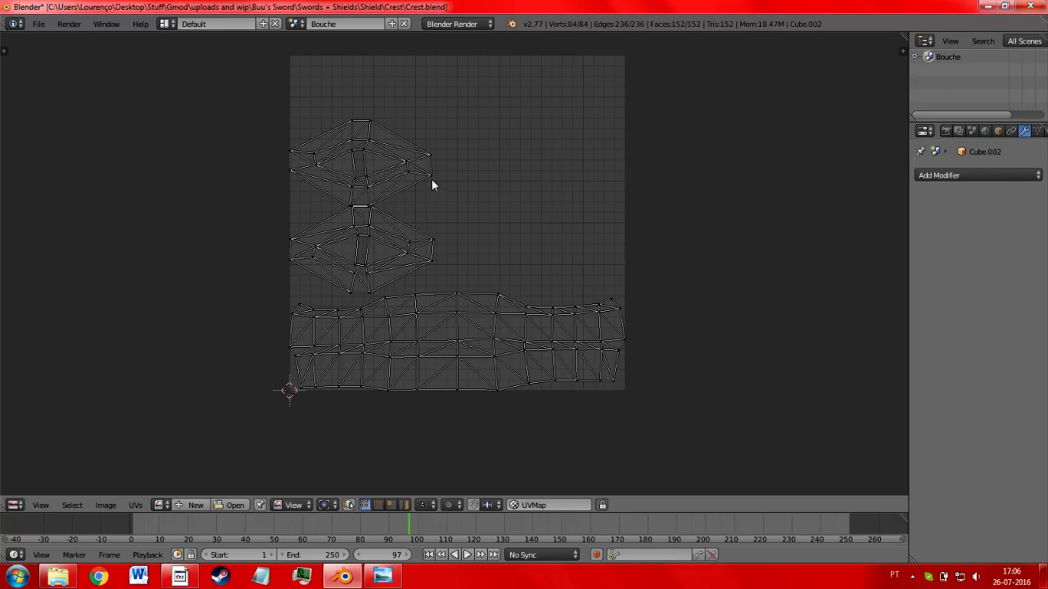
pyautogui.scroll(2, 430, 181)
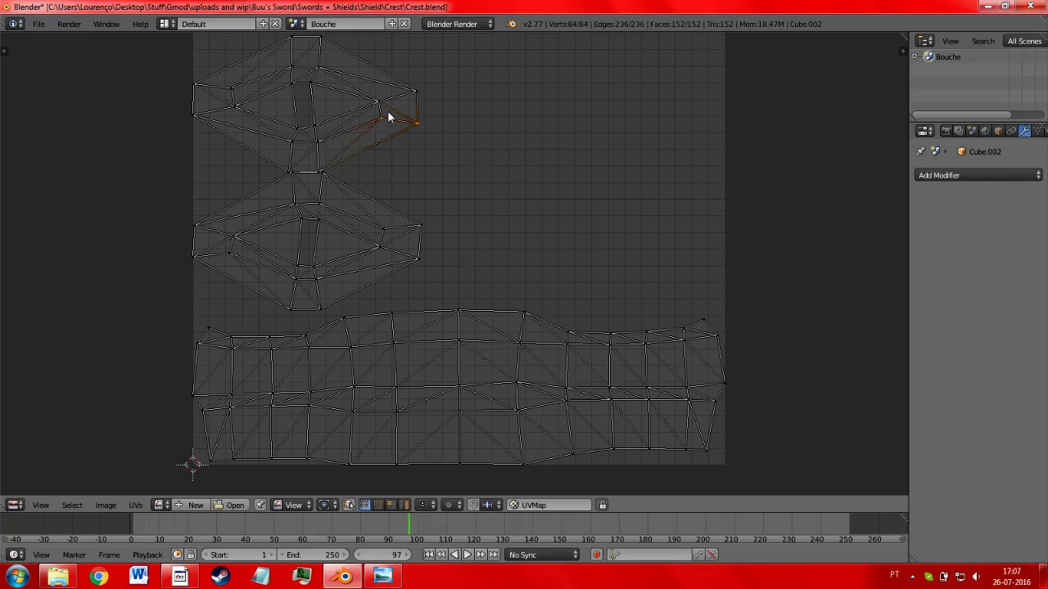
pyautogui.press('c')
pyautogui.moveTo(346, 71)
pyautogui.mouseDown()
pyautogui.moveTo(234, 93)
pyautogui.moveTo(243, 116)
pyautogui.moveTo(297, 113)
pyautogui.mouseUp()
pyautogui.rightClick(297, 113)
pyautogui.scroll(4, 253, 153)
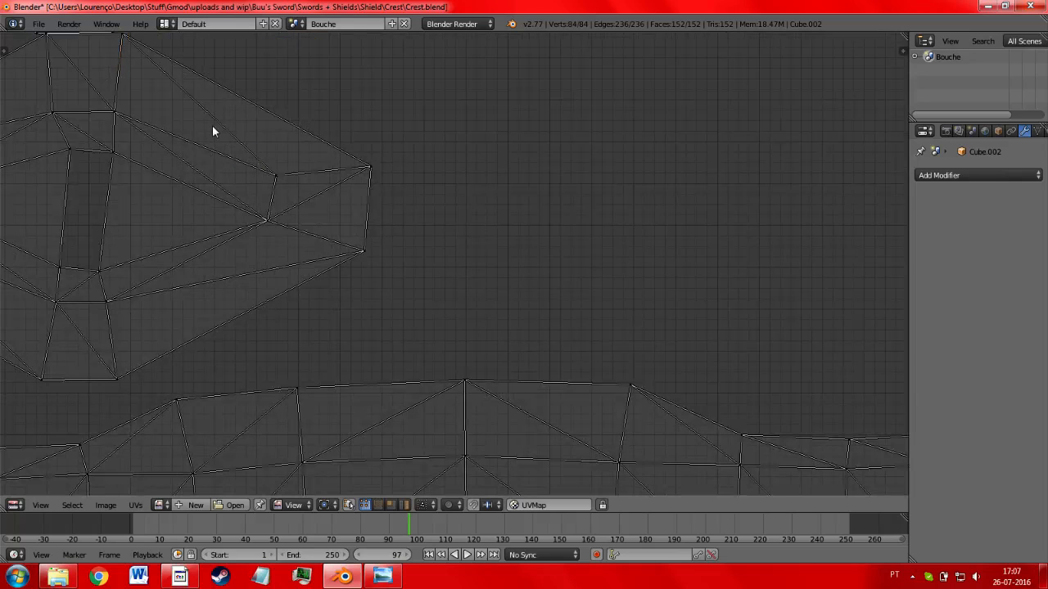
pyautogui.keyDown('shift'); pyautogui.rightClick(308, 178); pyautogui.keyUp('shift')
pyautogui.keyDown('shift'); pyautogui.rightClick(378, 178); pyautogui.keyUp('shift')
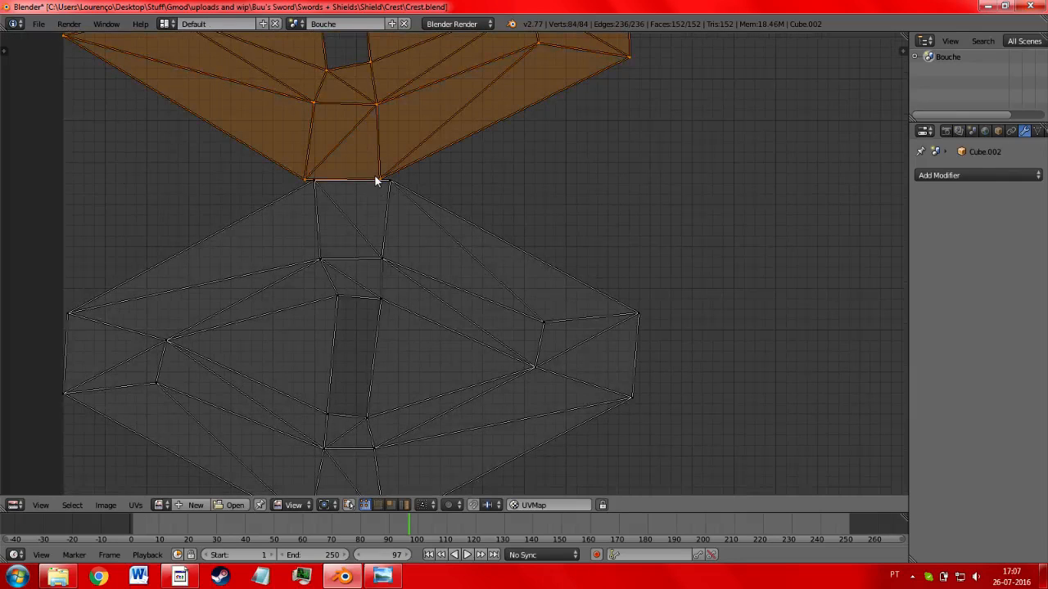
pyautogui.scroll(-7, 404, 190)
pyautogui.scroll(4, 460, 201)
pyautogui.press('g')
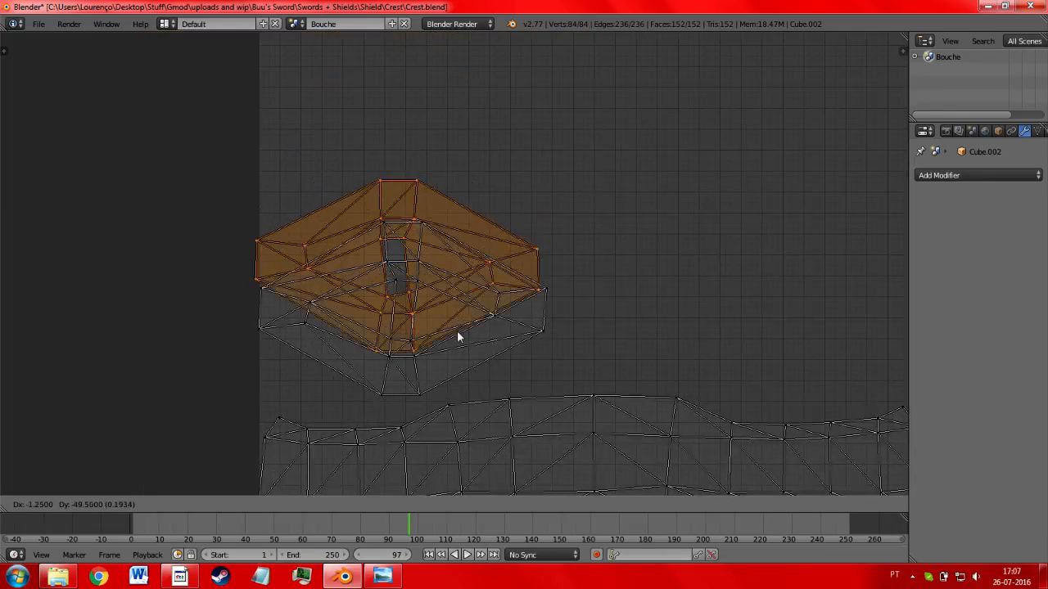
pyautogui.click(465, 371)
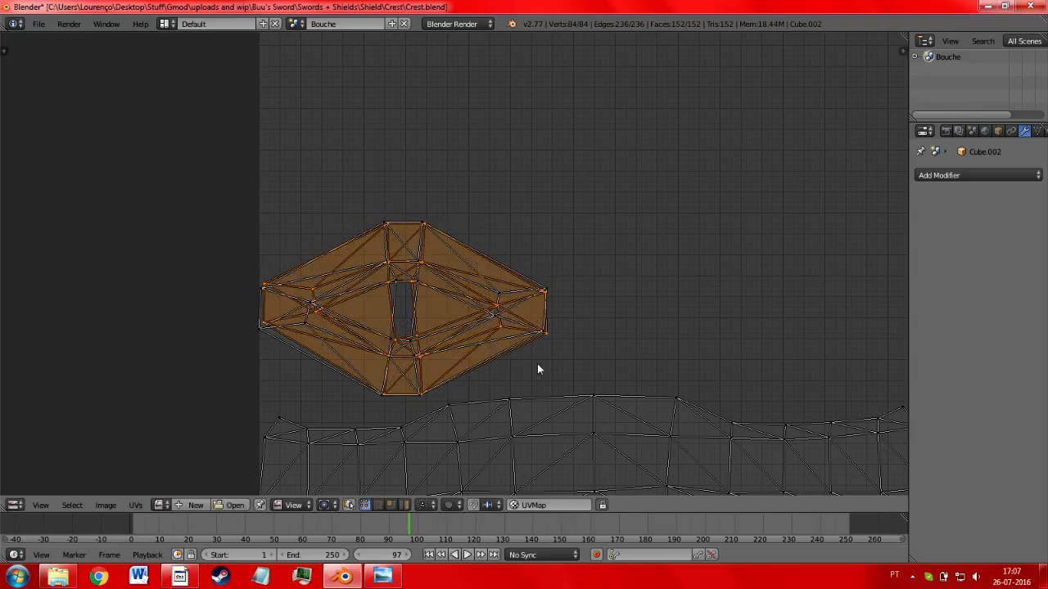
# - Try rotating the overlaid base island 180 degrees, and undo the rotation
pyautogui.write('r180')
pyautogui.press('Return')
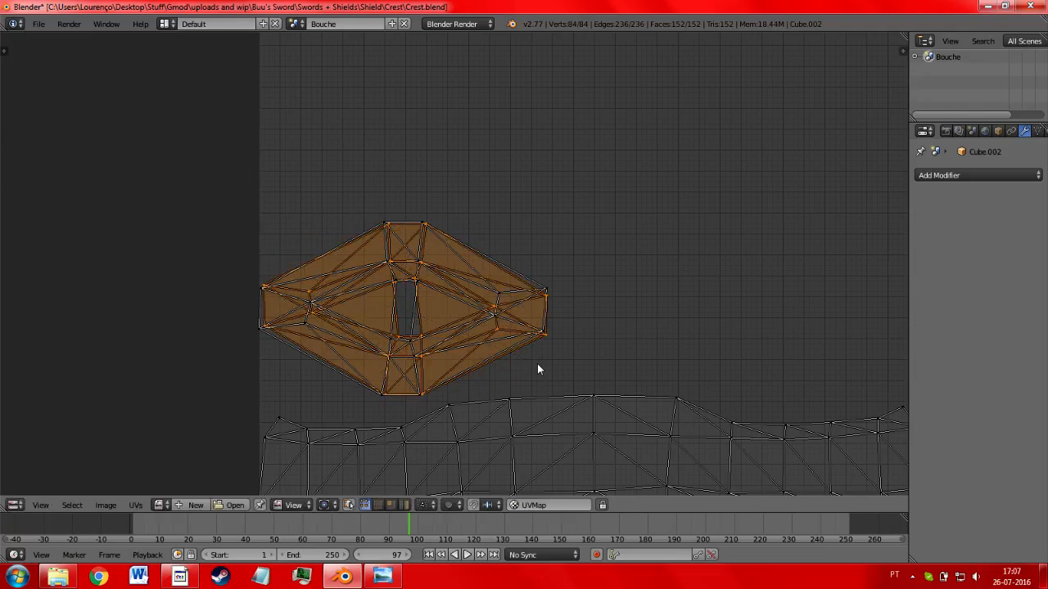
pyautogui.hotkey('ctrl', 'z')
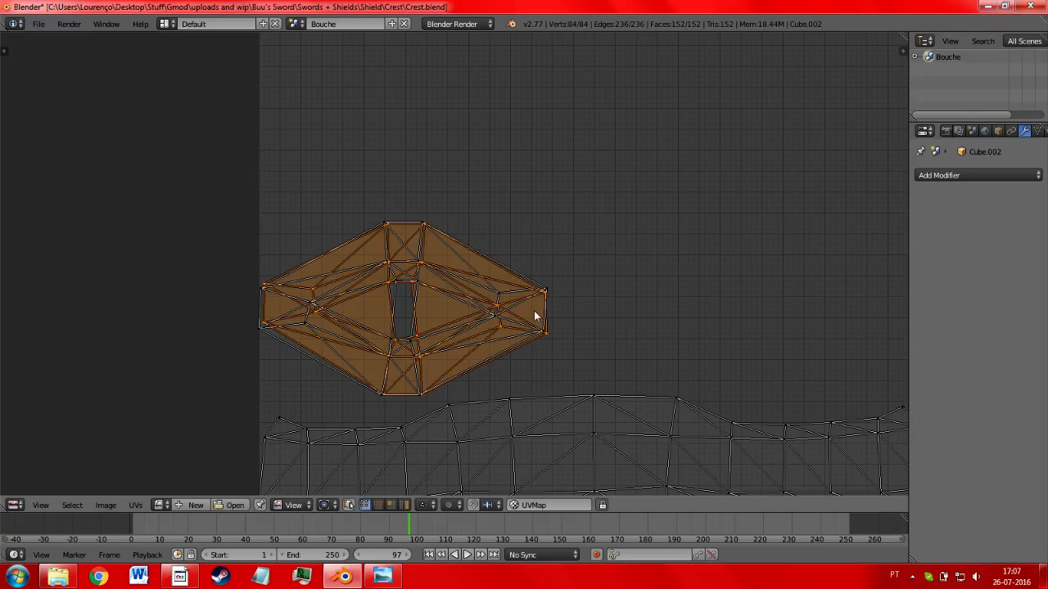
# - Mirror the overlaid base island by scaling it -1 along X, shift it slightly along X into alignment and deselect it
pyautogui.write('sx')
pyautogui.write('-1')
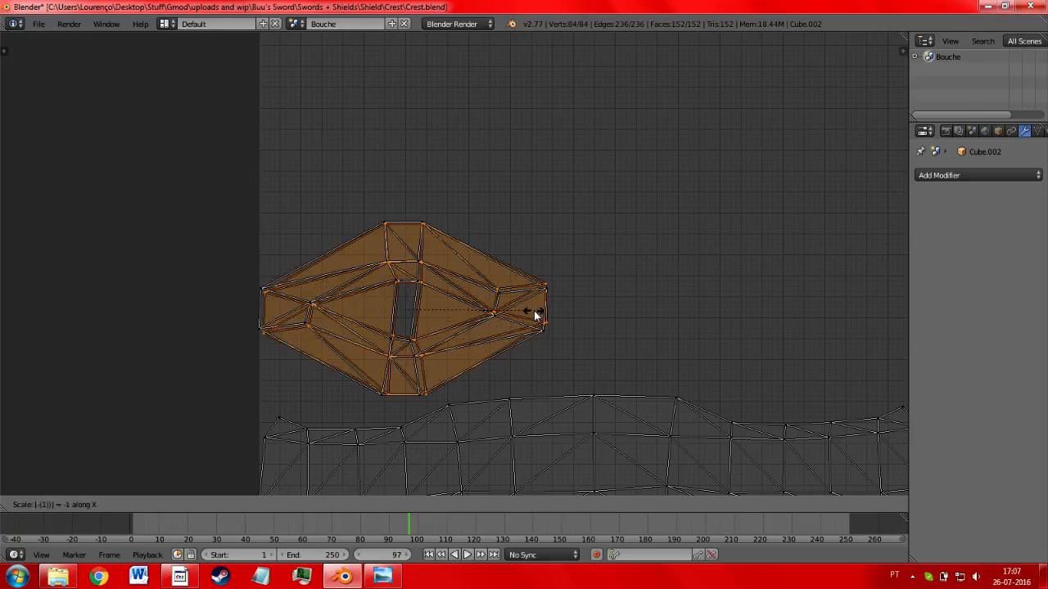
pyautogui.press('Return')
pyautogui.press('g')
pyautogui.press('x')
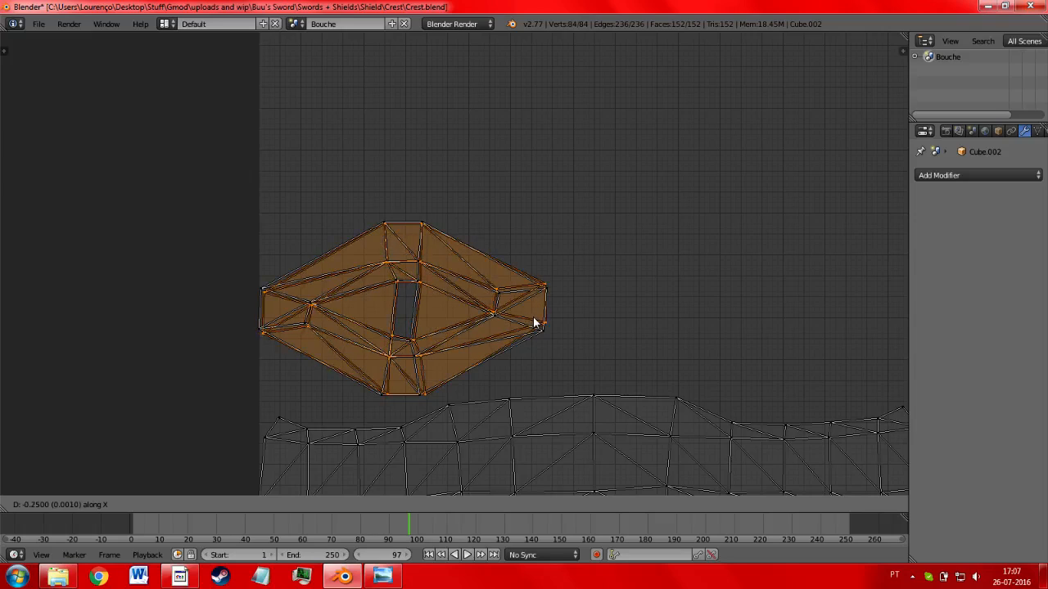
pyautogui.click(531, 322)
pyautogui.press('a')
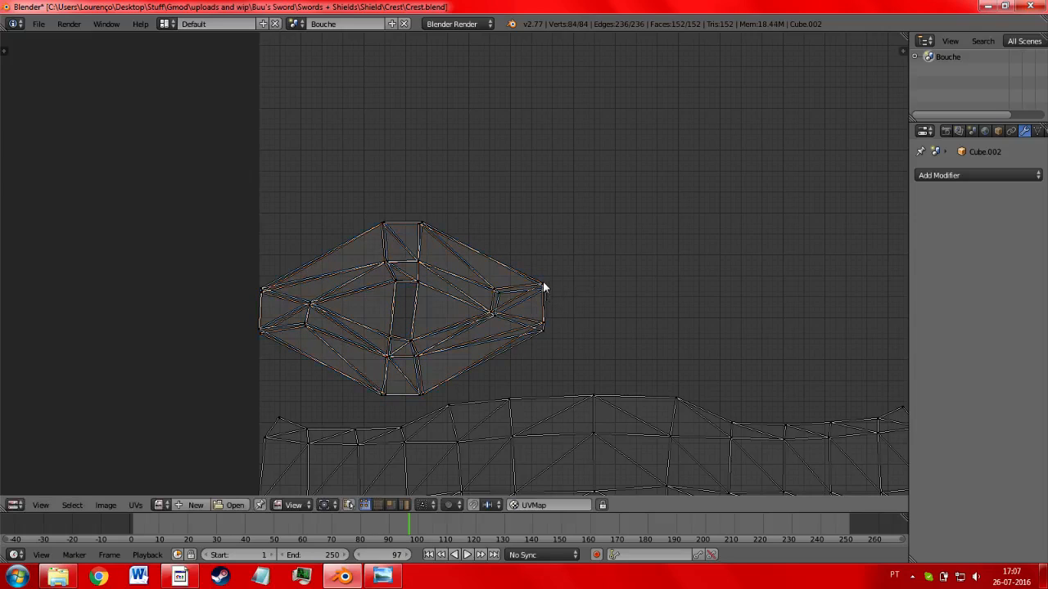
# - Nudge individual UV vertices of the overlapping base islands so their outlines line up
pyautogui.press('g')
pyautogui.click(547, 332)
pyautogui.press('g')
pyautogui.click(543, 295)
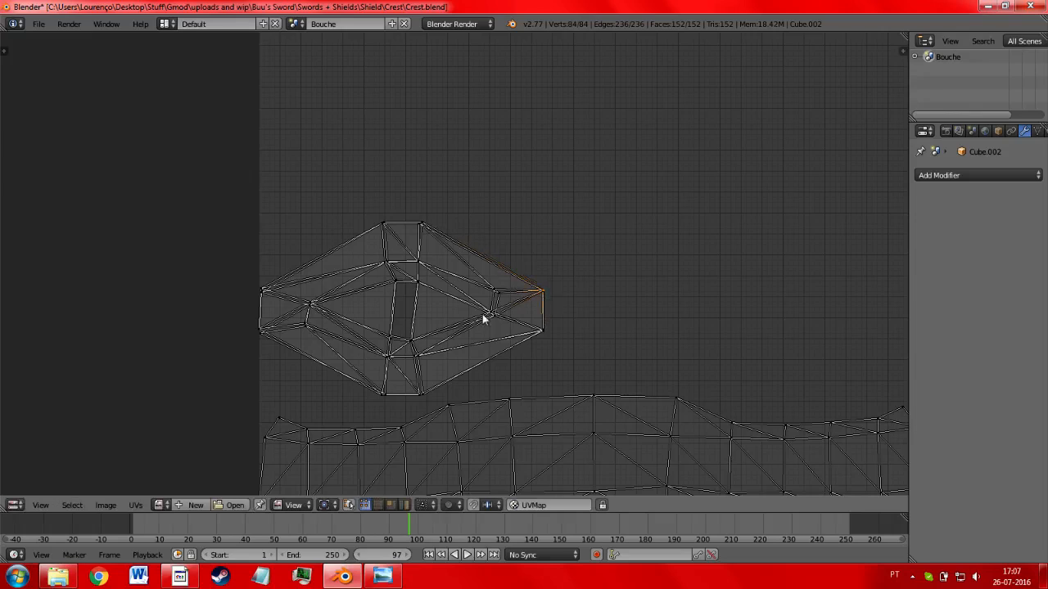
pyautogui.press('g')
pyautogui.click(534, 266)
pyautogui.press('Home')
pyautogui.moveTo(532, 375); pyautogui.dragTo(501, 336, button='middle')
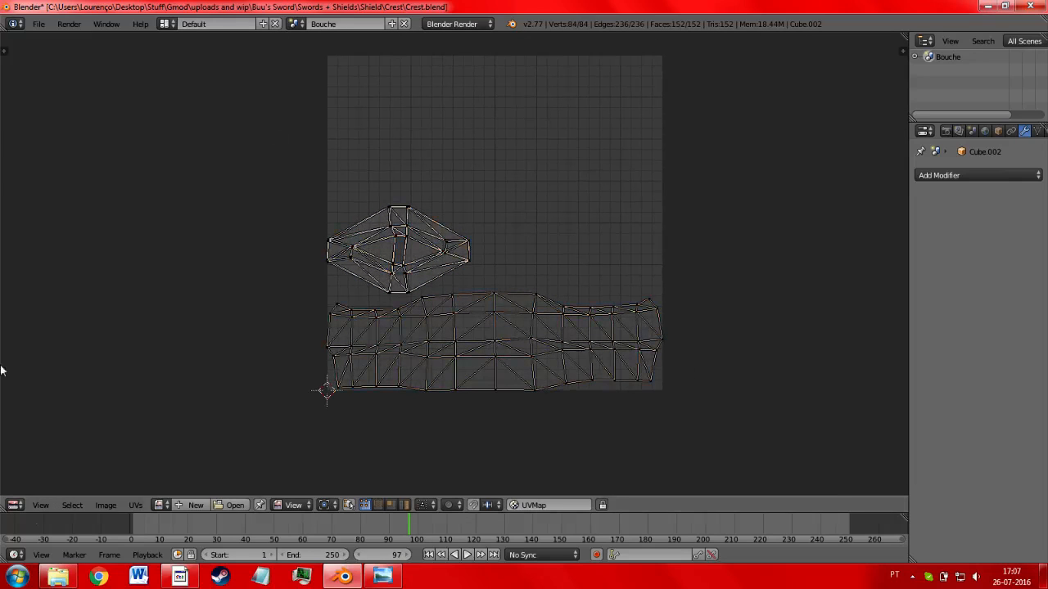
pyautogui.press('b')
pyautogui.moveTo(512, 162); pyautogui.dragTo(474, 140)
# - Switch back to the 3D View and return the handle to Object Mode
pyautogui.click(14, 506)
pyautogui.click(26, 490)
pyautogui.press('Tab')
pyautogui.scroll(-2, 494, 295)
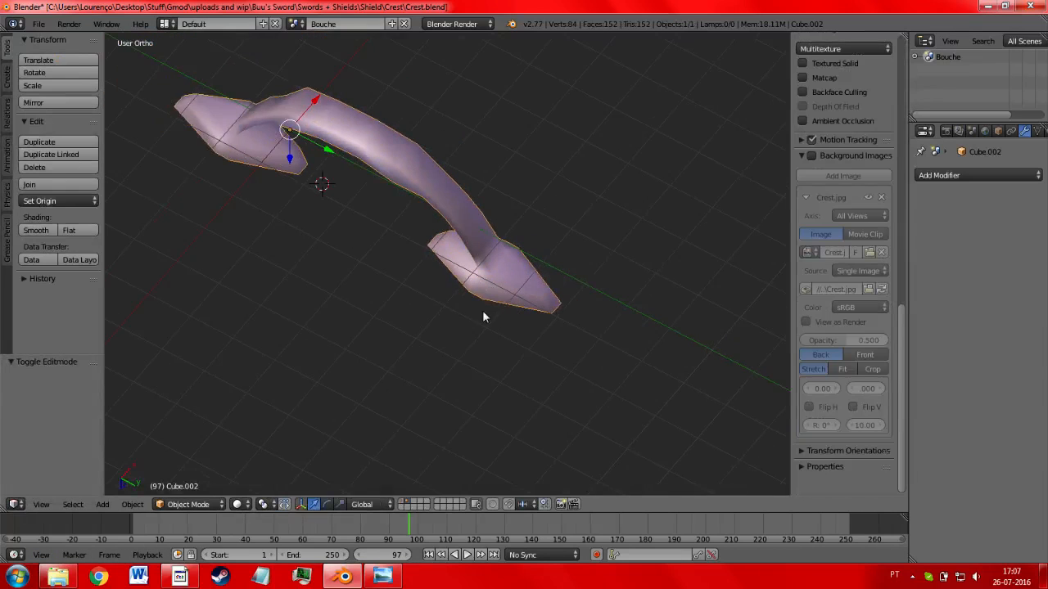
# - Show the first layer and move the shield's back panel to the second layer
pyautogui.press('m')
pyautogui.click(401, 502)
pyautogui.scroll(-6, 537, 159)
pyautogui.rightClick(537, 163)
pyautogui.press('m')
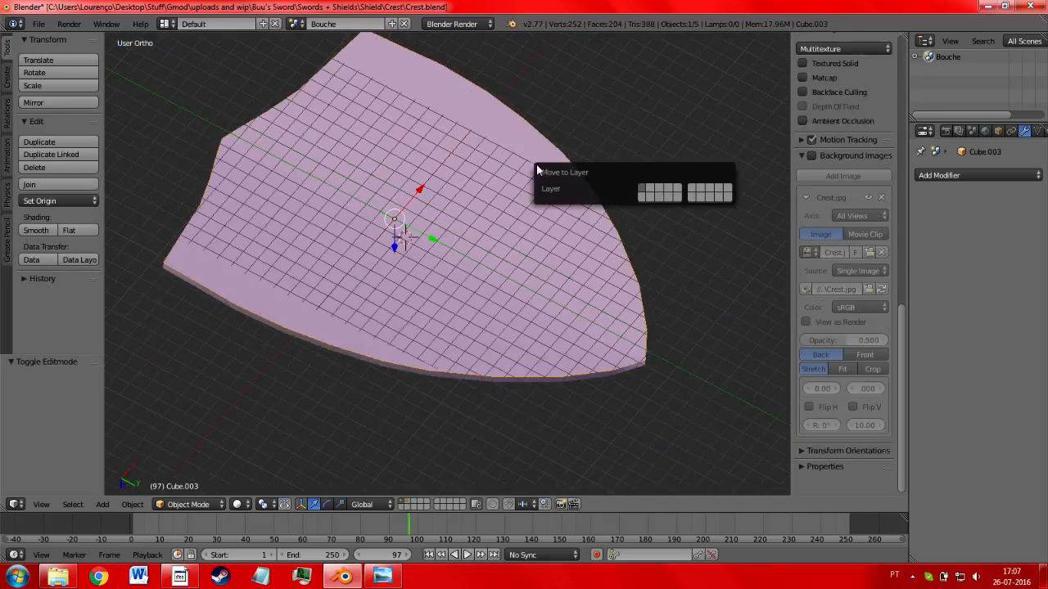
pyautogui.click(651, 189)
# - Move the shield's front panel to the second layer as well
pyautogui.rightClick(527, 301)
pyautogui.moveTo(499, 311); pyautogui.dragTo(436, 265, button='middle')
pyautogui.press('m')
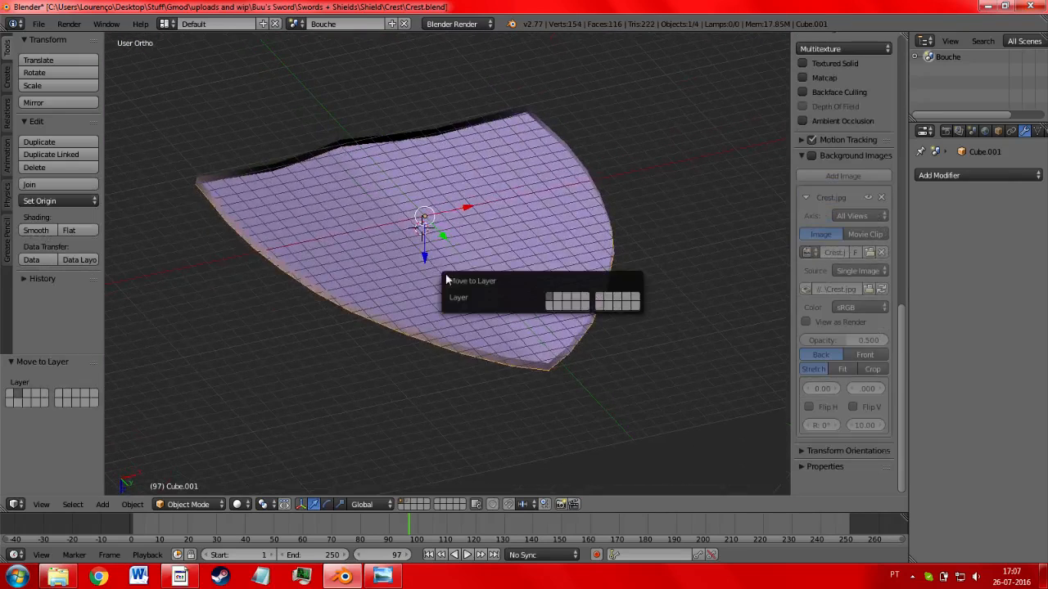
pyautogui.click(560, 299)
# - Put the rim in Edit Mode and mark seams on the short edges at its two upper outer corners
pyautogui.rightClick(544, 366)
pyautogui.press('Tab')
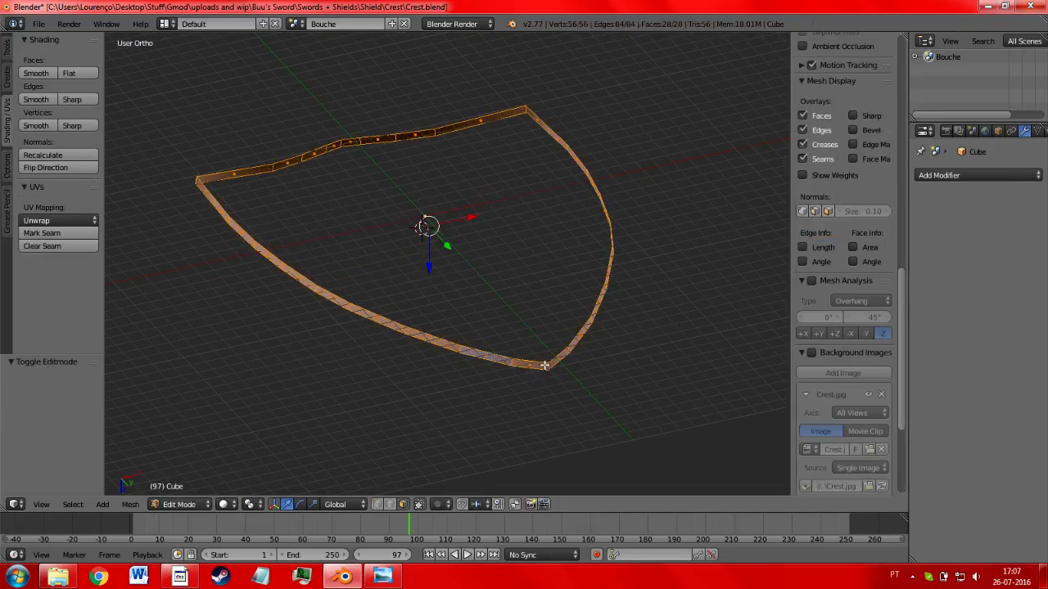
pyautogui.press('a')
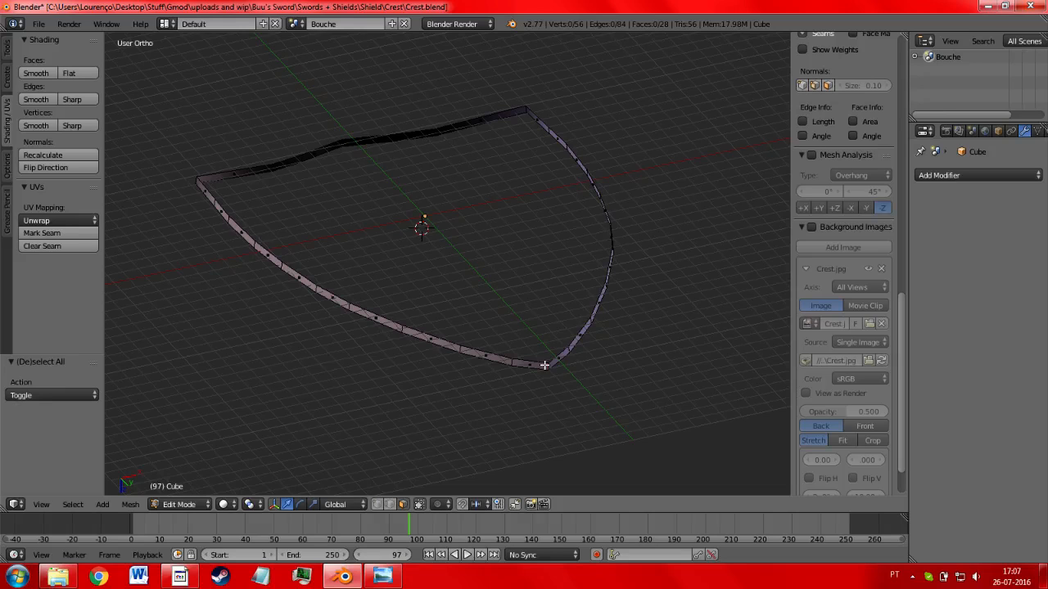
pyautogui.moveTo(448, 328); pyautogui.dragTo(471, 296, button='middle')
pyautogui.scroll(2, 486, 302)
pyautogui.press('a')
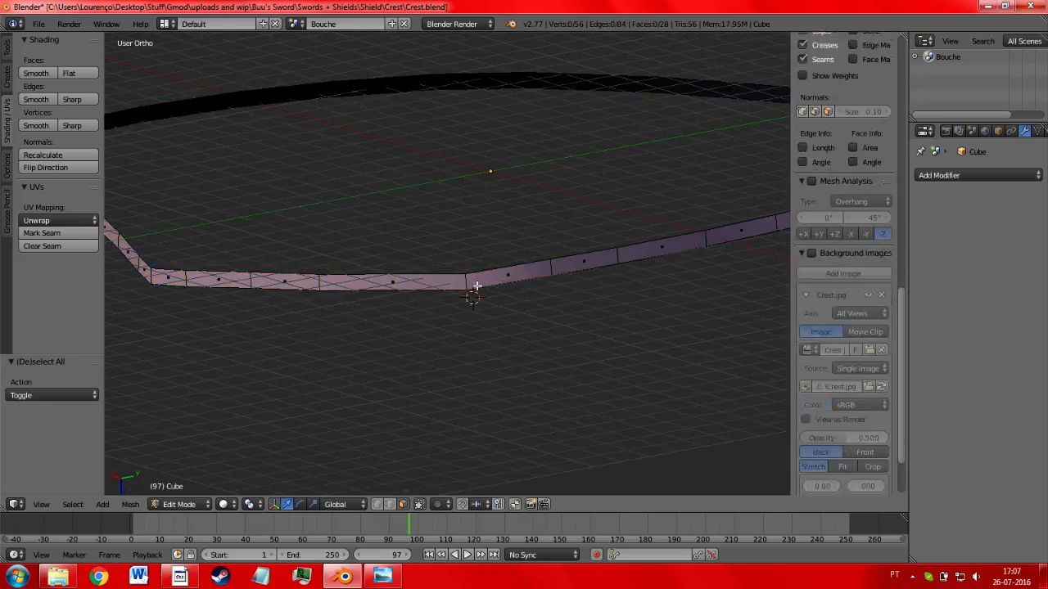
pyautogui.rightClick(473, 292)
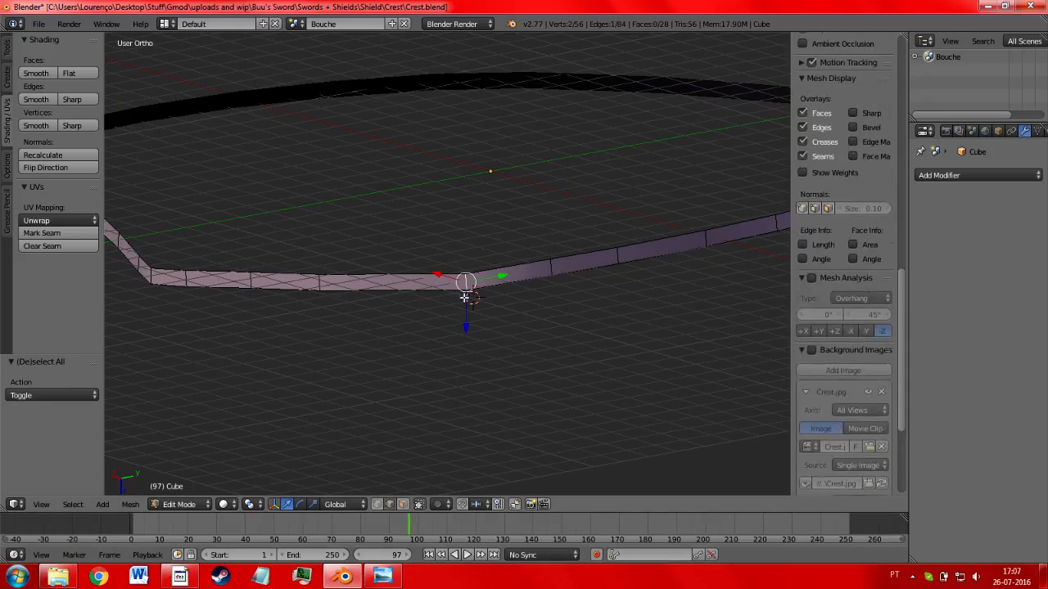
pyautogui.scroll(-3, 474, 296)
pyautogui.moveTo(475, 303); pyautogui.dragTo(368, 262, button='middle')
pyautogui.keyDown('shift'); pyautogui.rightClick(408, 310); pyautogui.keyUp('shift')
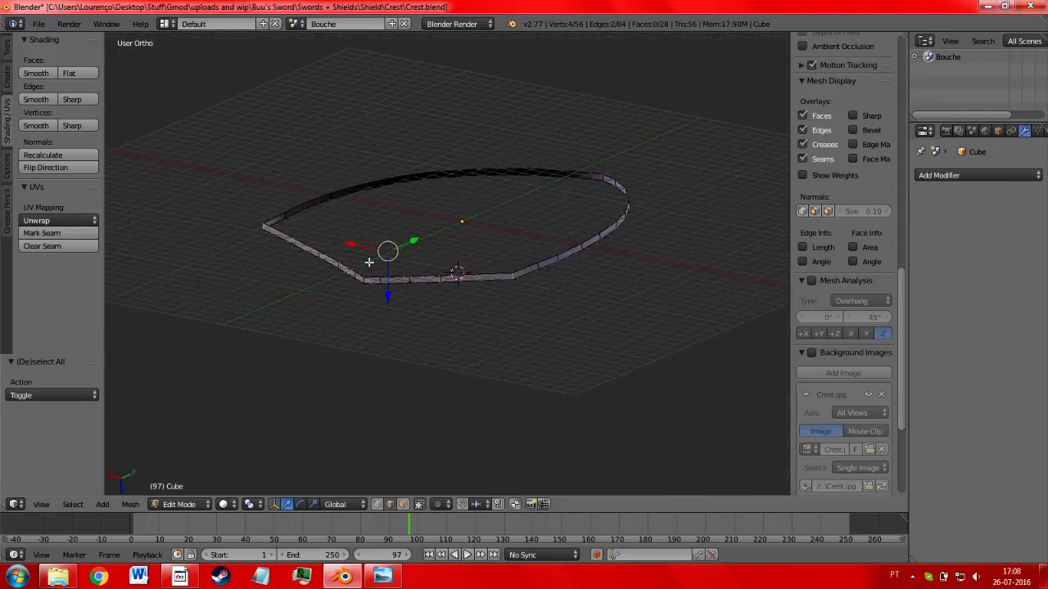
pyautogui.press('p')
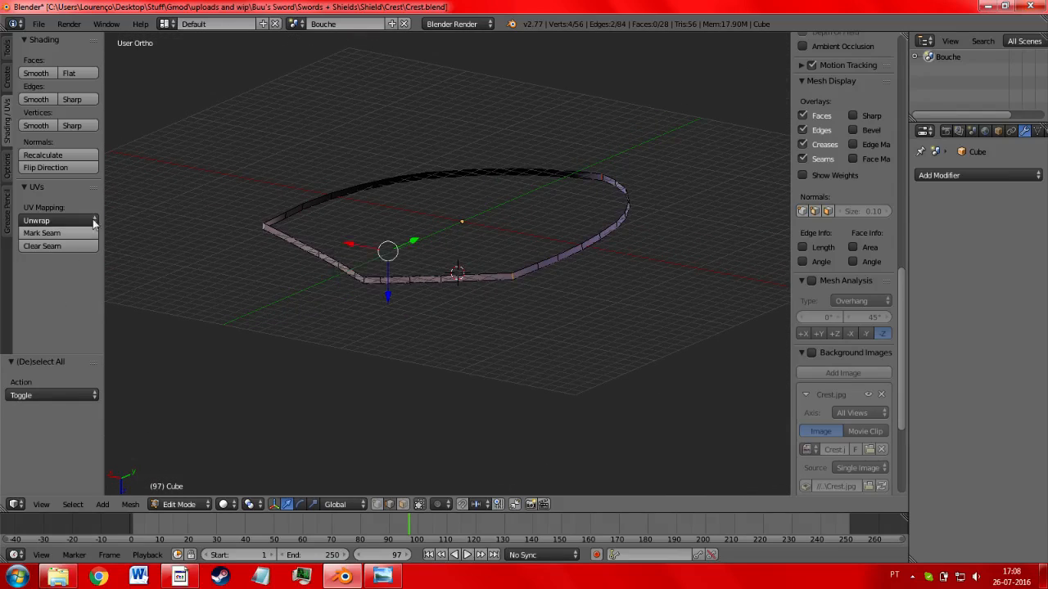
pyautogui.click(51, 233)
# - Unwrap the whole rim along its seams and show the layout in the UV/Image Editor
pyautogui.press('a')
pyautogui.moveTo(519, 215); pyautogui.dragTo(536, 244, button='middle')
pyautogui.scroll(5, 536, 244)
pyautogui.press('a')
pyautogui.press('u')
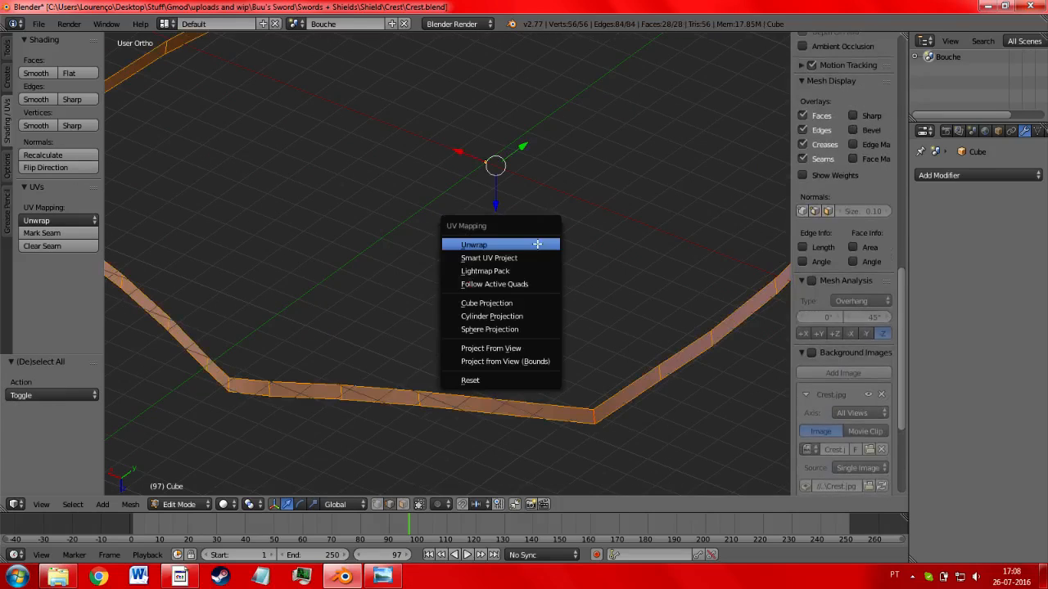
pyautogui.click(537, 244)
pyautogui.click(14, 505)
pyautogui.click(90, 403)
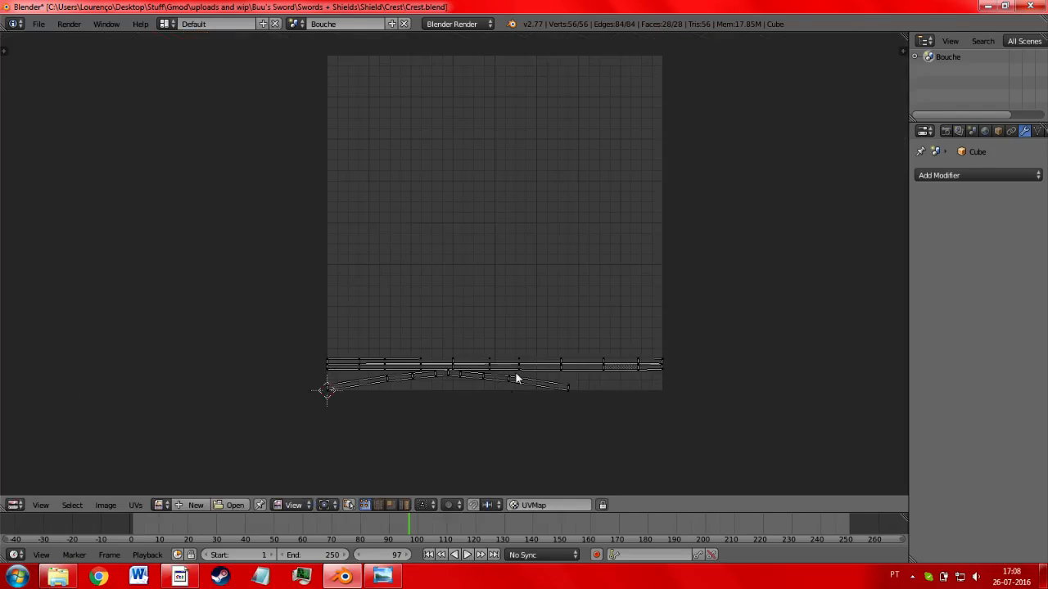
# - Examine the unwrapped rim strips up close, then return to the 3D View
pyautogui.moveTo(501, 283); pyautogui.dragTo(437, 145, button='middle')
pyautogui.scroll(6, 524, 264)
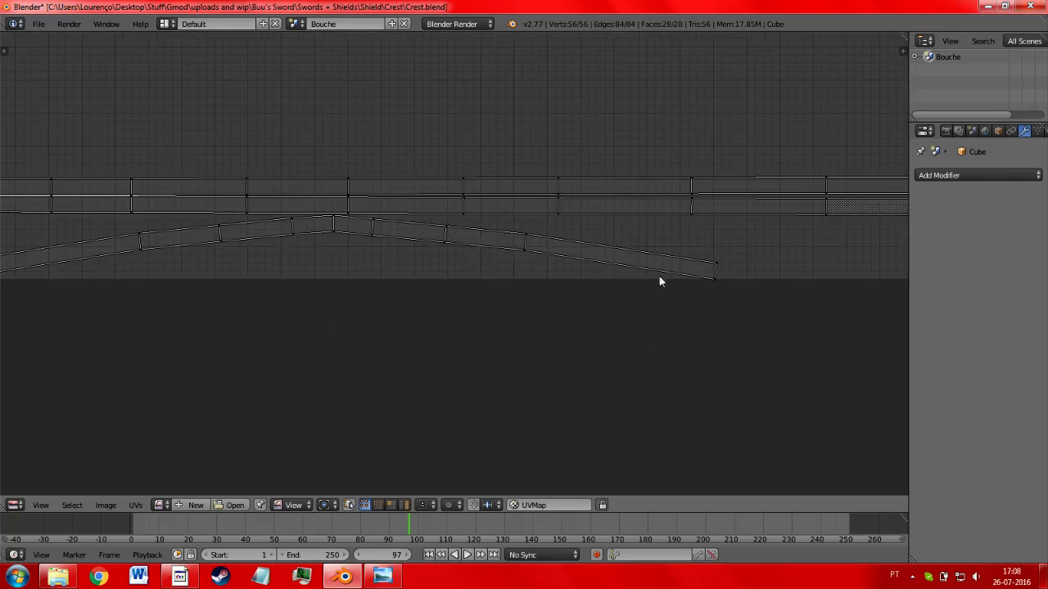
pyautogui.moveTo(713, 280); pyautogui.dragTo(483, 344, button='middle')
pyautogui.press('g')
pyautogui.press('Escape')
pyautogui.click(15, 504)
pyautogui.click(37, 487)
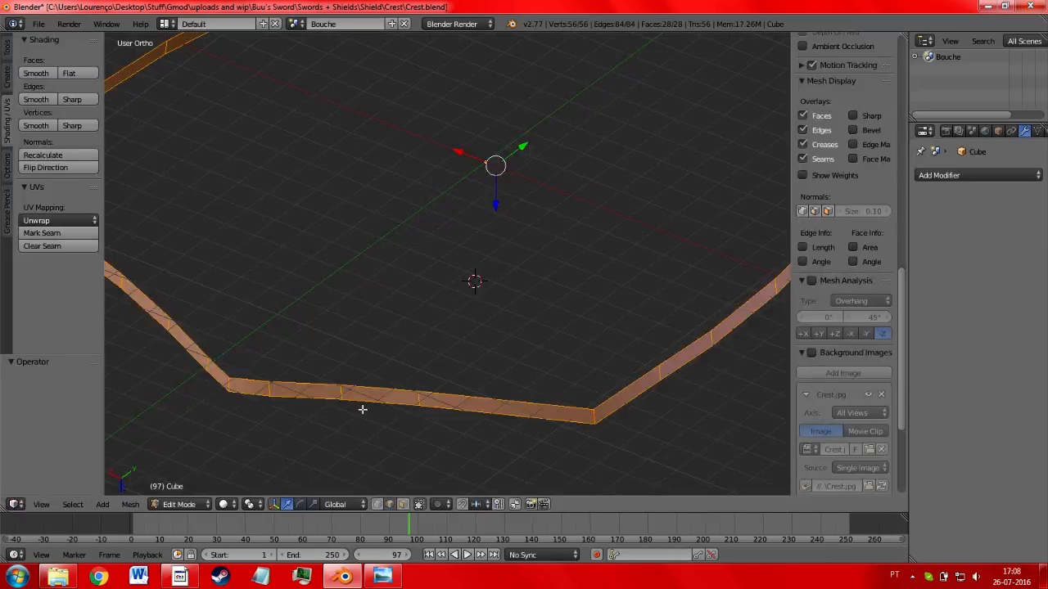
# - Unwrap the whole rim again as a closed ring and select its UVs in the UV/Image Editor
pyautogui.scroll(-4, 523, 379)
pyautogui.press('a')
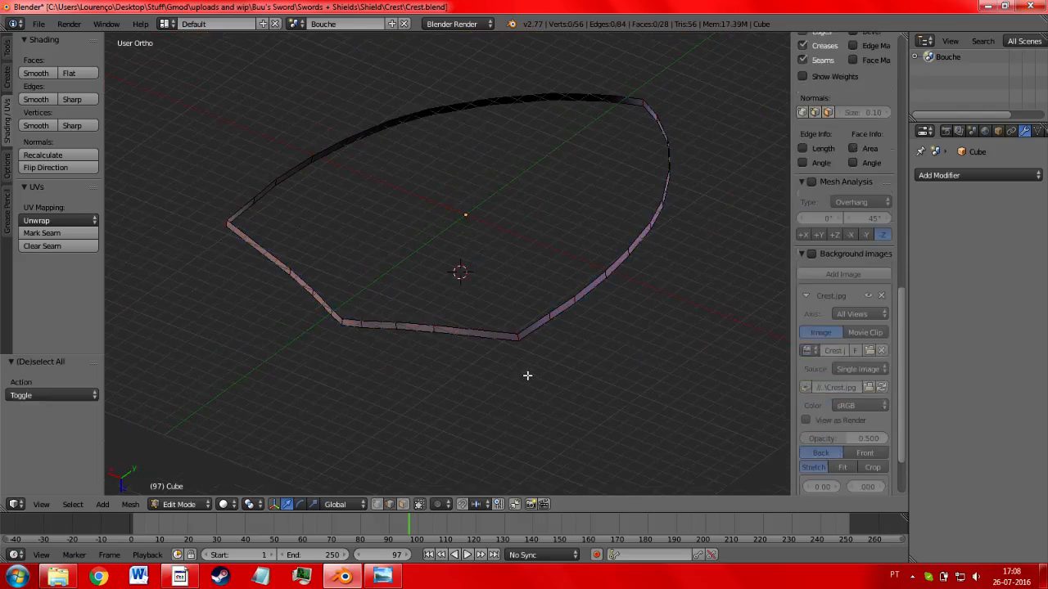
pyautogui.moveTo(536, 360); pyautogui.dragTo(398, 352, button='middle')
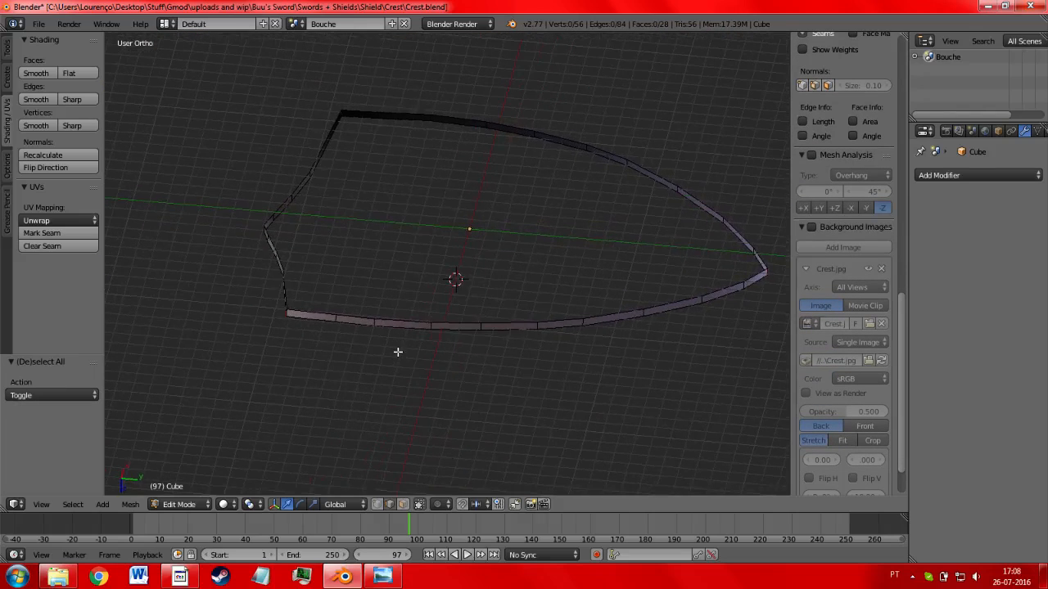
pyautogui.press('a')
pyautogui.press('a')
pyautogui.press('a')
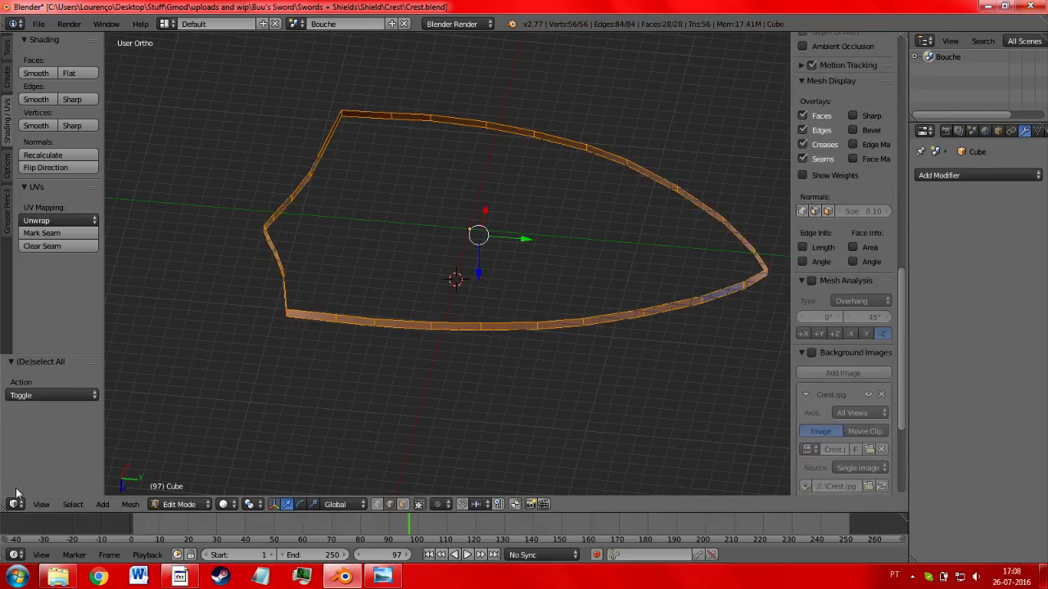
pyautogui.click(15, 504)
pyautogui.click(49, 404)
pyautogui.press('a')
pyautogui.scroll(-5, 409, 325)
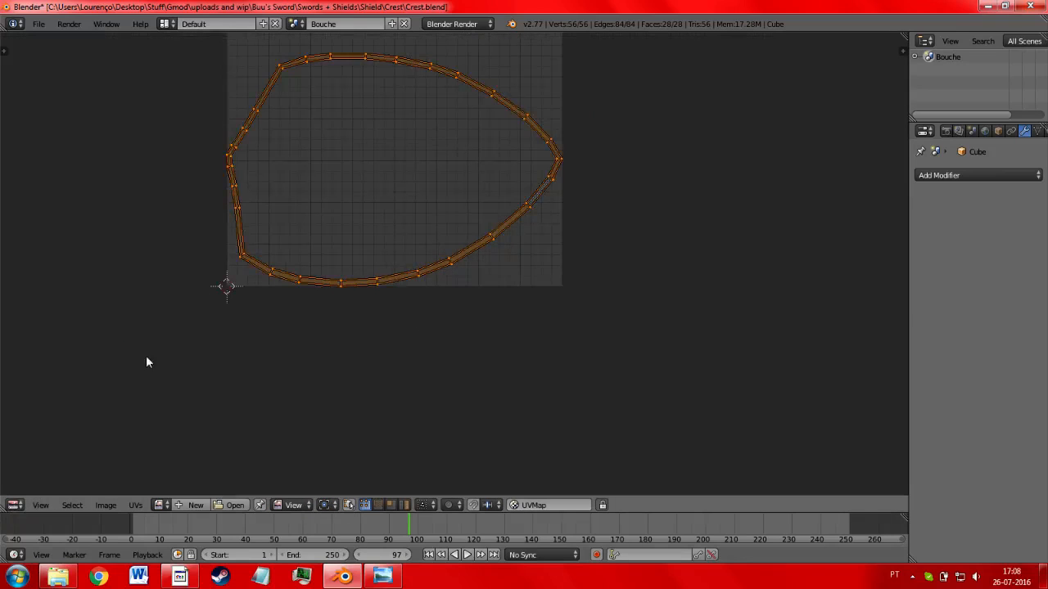
pyautogui.scroll(1, 379, 202)
pyautogui.press('s')
pyautogui.rightClick(336, 313)
# - Select the complete inner vertex loop of the rim's UV ring and scale it inward to widen the band
pyautogui.press('a')
pyautogui.rightClick(250, 341)
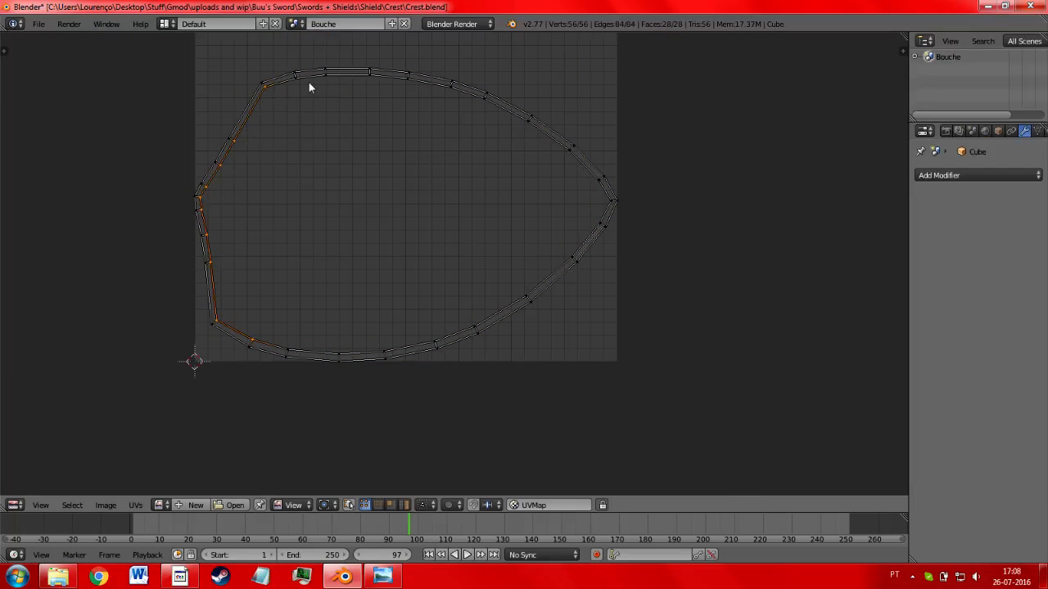
pyautogui.press('c')
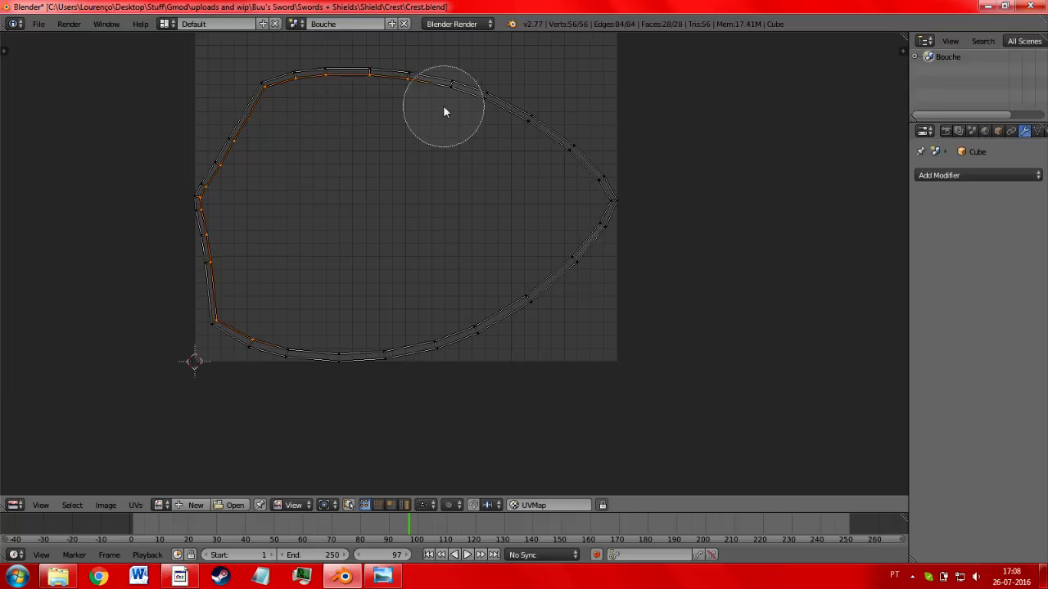
pyautogui.click(440, 125)
pyautogui.click(469, 131)
pyautogui.moveTo(471, 137)
pyautogui.mouseDown()
pyautogui.moveTo(570, 209)
pyautogui.moveTo(540, 238)
pyautogui.mouseUp()
pyautogui.press('Escape')
pyautogui.keyDown('shift'); pyautogui.rightClick(516, 293); pyautogui.keyUp('shift')
pyautogui.keyDown('shift'); pyautogui.rightClick(479, 316); pyautogui.keyUp('shift')
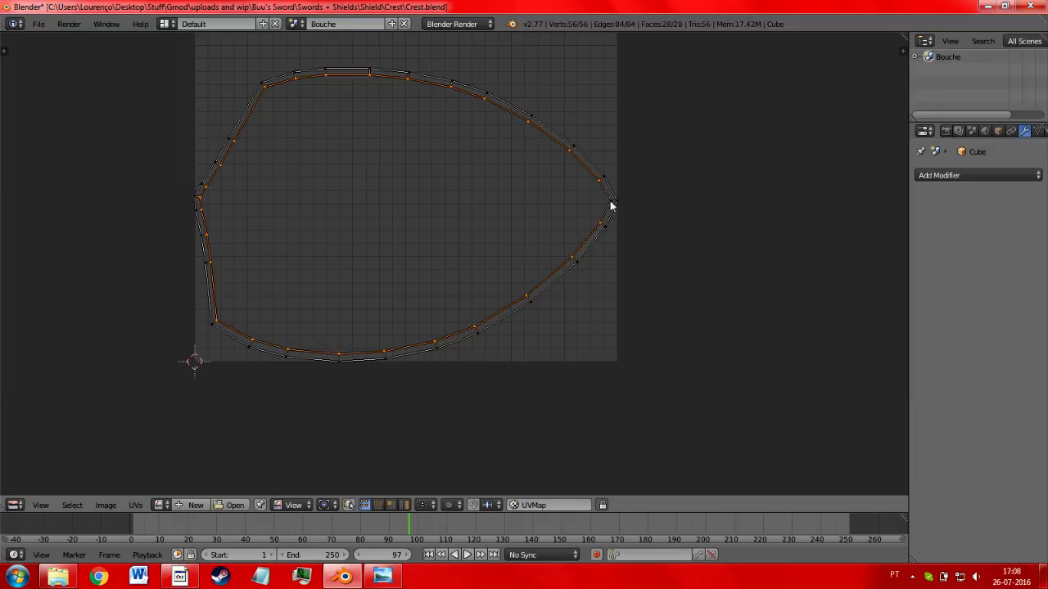
pyautogui.press('s')
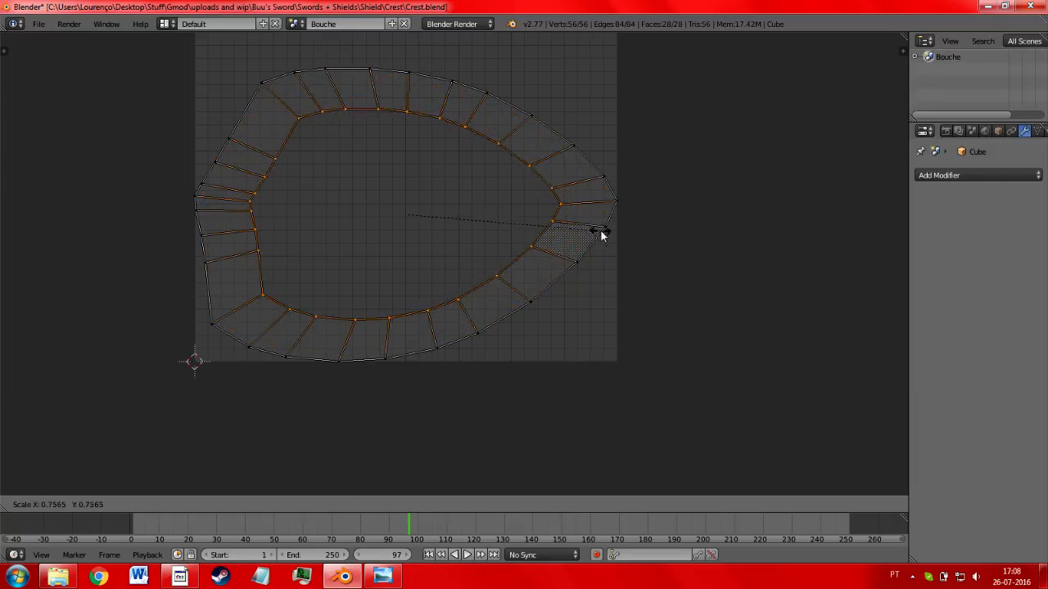
pyautogui.click(631, 242)
# - Scale the whole rim UV island down and move it upward, clear of the UV square's lower edge
pyautogui.press('a')
pyautogui.press('a')
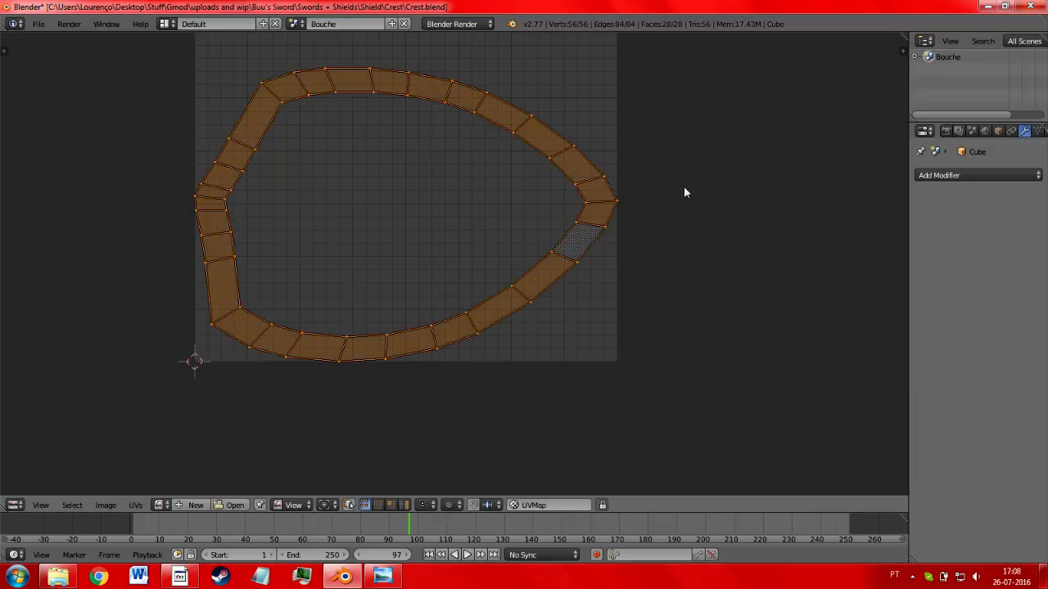
pyautogui.press('s')
pyautogui.click(630, 216)
pyautogui.hotkey('ctrl', 'z')
pyautogui.press('s')
pyautogui.click(622, 227)
pyautogui.press('g')
pyautogui.click(631, 186)
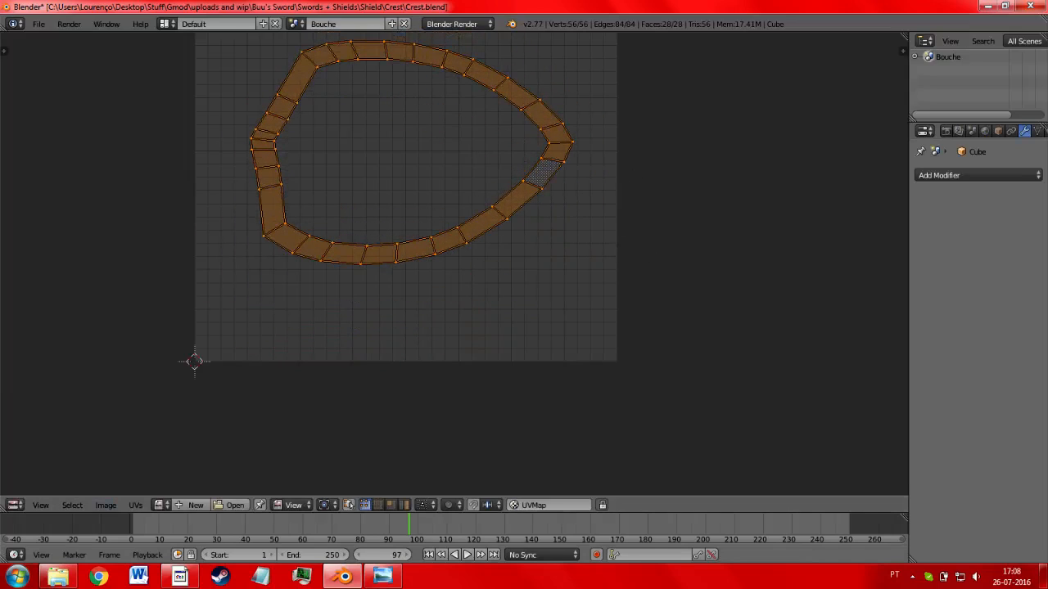
# - Return to the 3D View in Object Mode and move the rim to the second layer
pyautogui.click(14, 505)
pyautogui.click(32, 489)
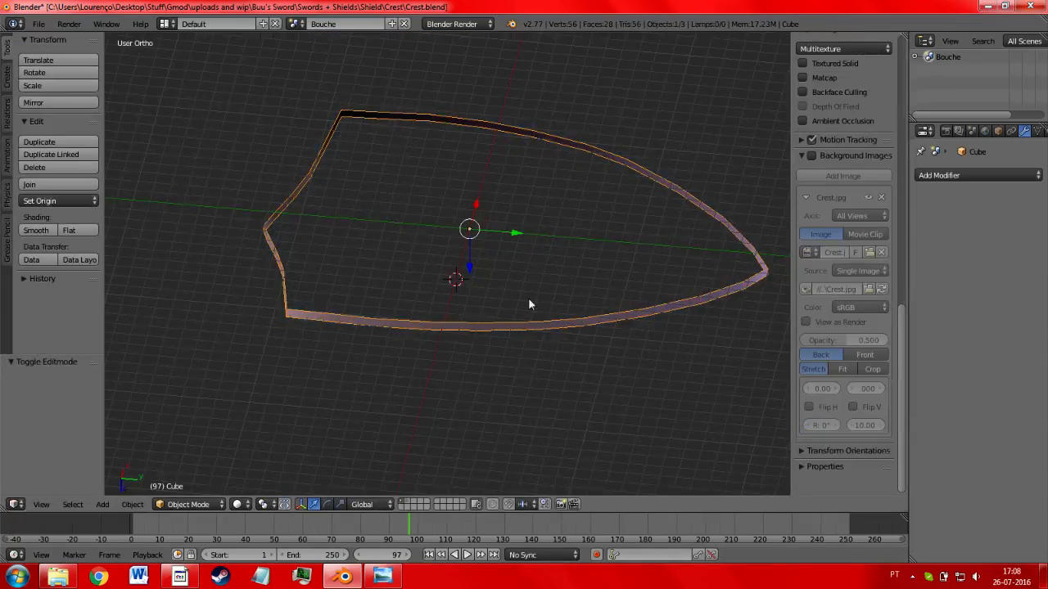
pyautogui.press('m')
pyautogui.click(631, 342)
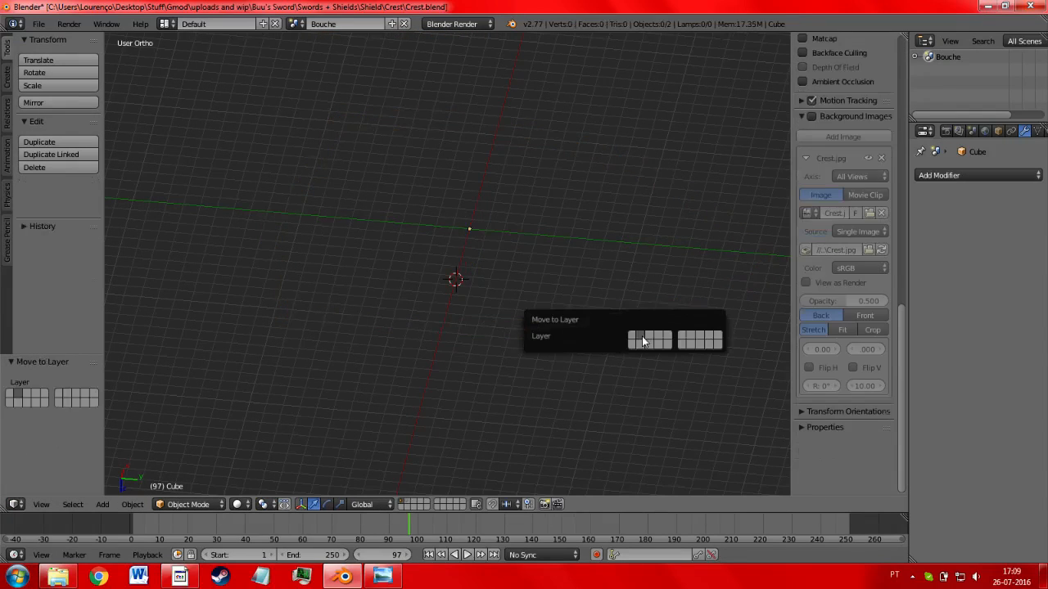
# - Delete the Bouche_skeleton object and the other leftover object at the origin of the first layer
pyautogui.rightClick(470, 231)
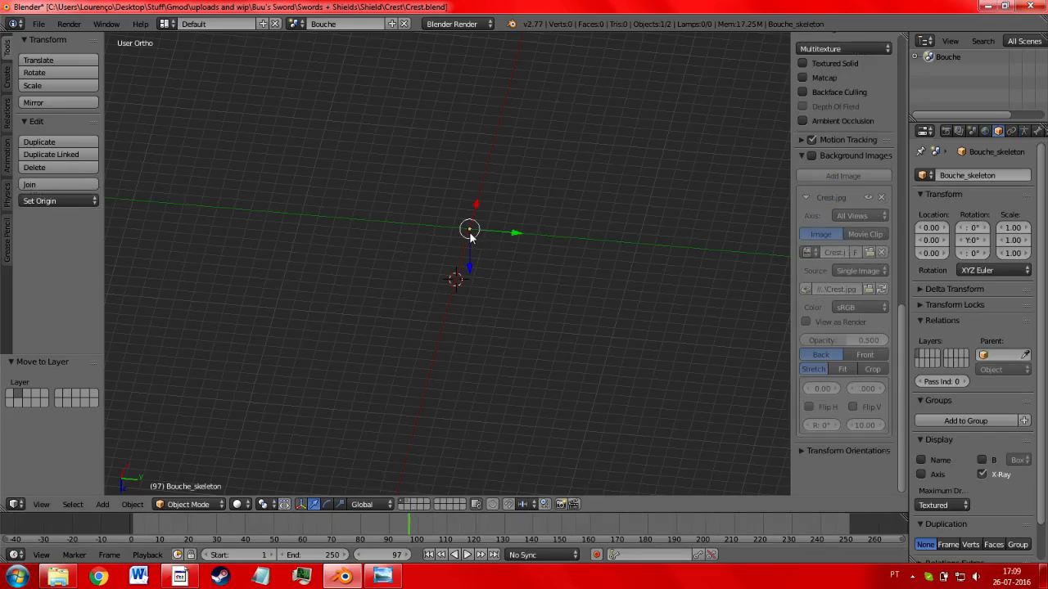
pyautogui.moveTo(469, 234); pyautogui.dragTo(447, 231)
pyautogui.hotkey('ctrl', 'z')
pyautogui.press('x')
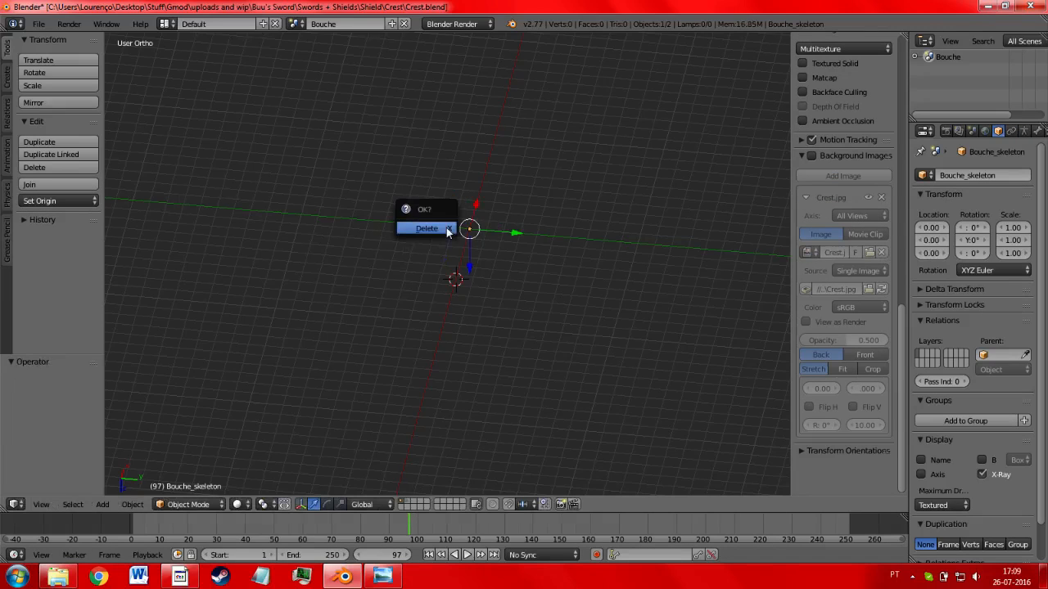
pyautogui.click(447, 231)
pyautogui.rightClick(476, 234)
pyautogui.press('x')
pyautogui.click(475, 234)
# - Select all four shield pieces on the second layer, move them to the first layer and display that layer
pyautogui.click(408, 508)
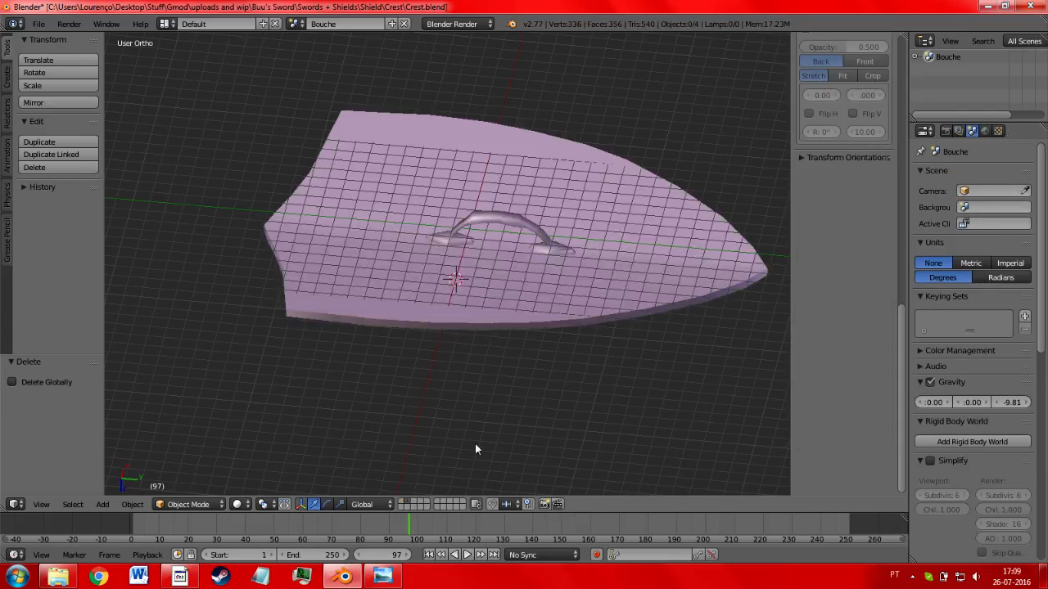
pyautogui.press('a')
pyautogui.press('m')
pyautogui.click(660, 339)
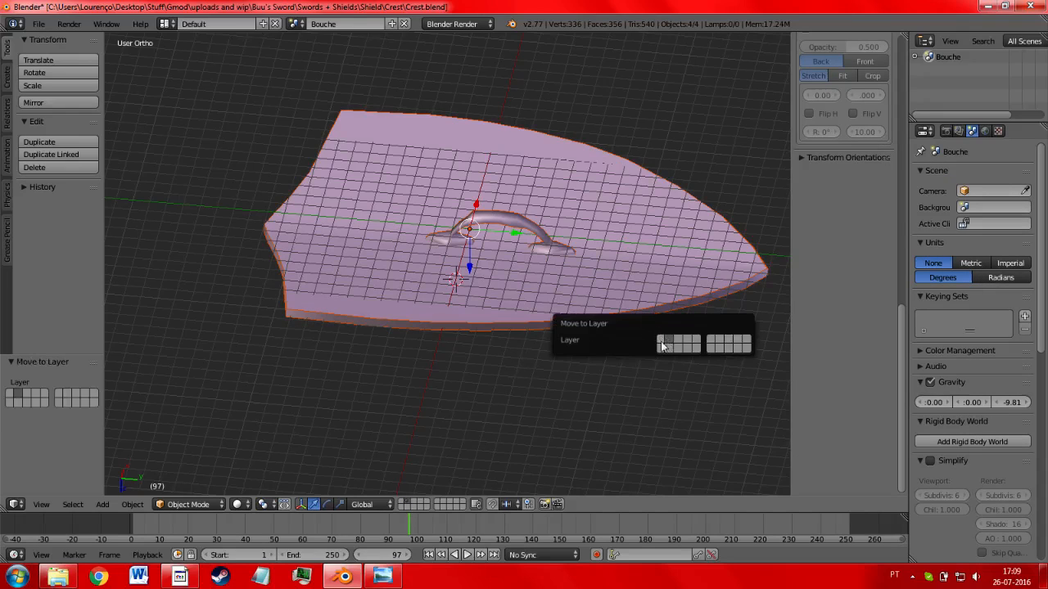
pyautogui.click(403, 506)
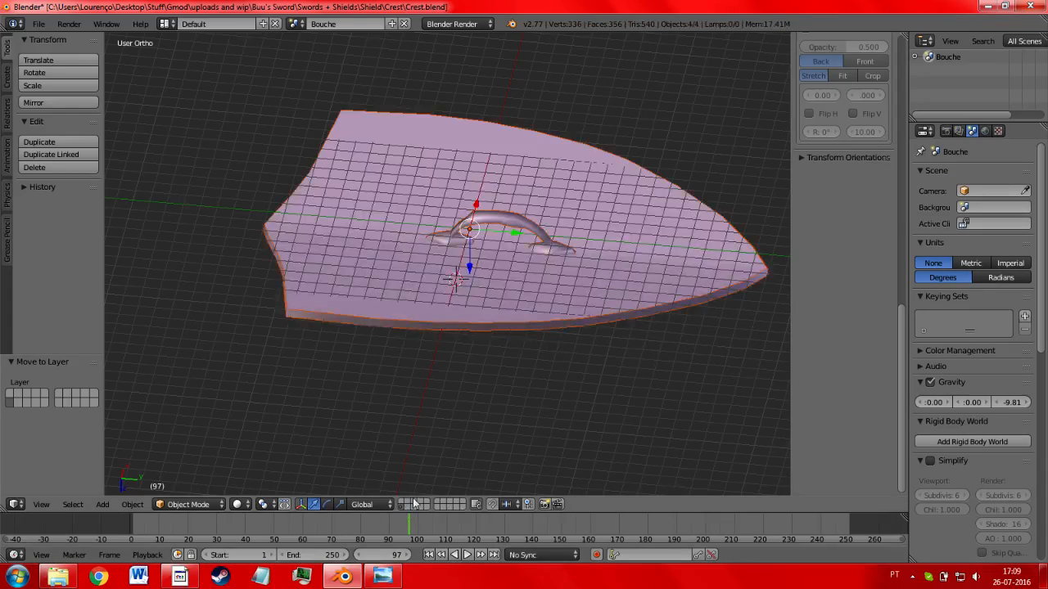
pyautogui.press('m')
pyautogui.click(760, 218)
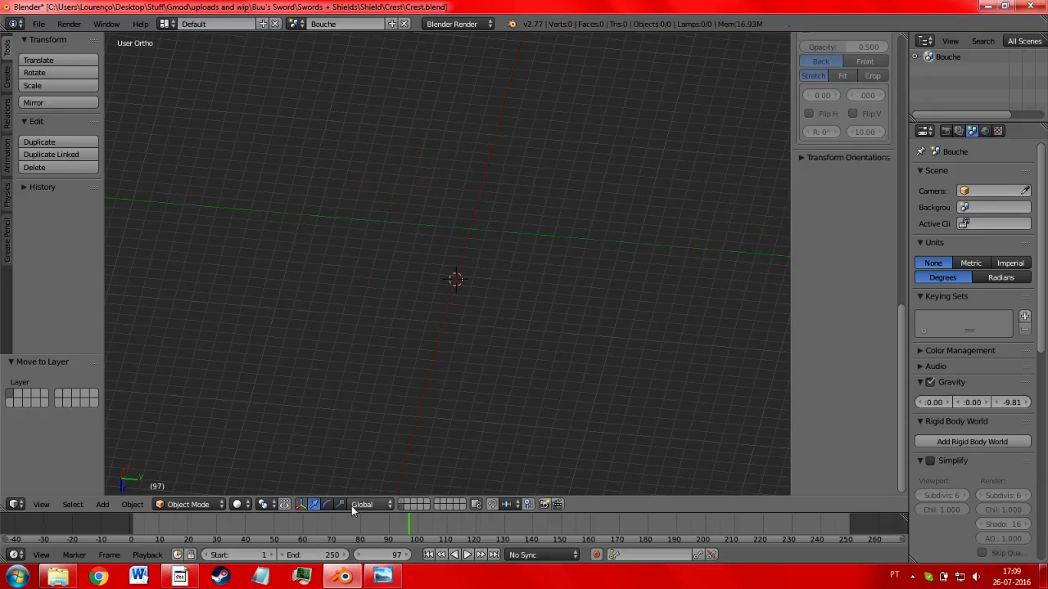
pyautogui.click(404, 501)
# - Join the four selected shield pieces into one mesh with the handle as active object, and enter Edit Mode
pyautogui.press('a')
pyautogui.press('a')
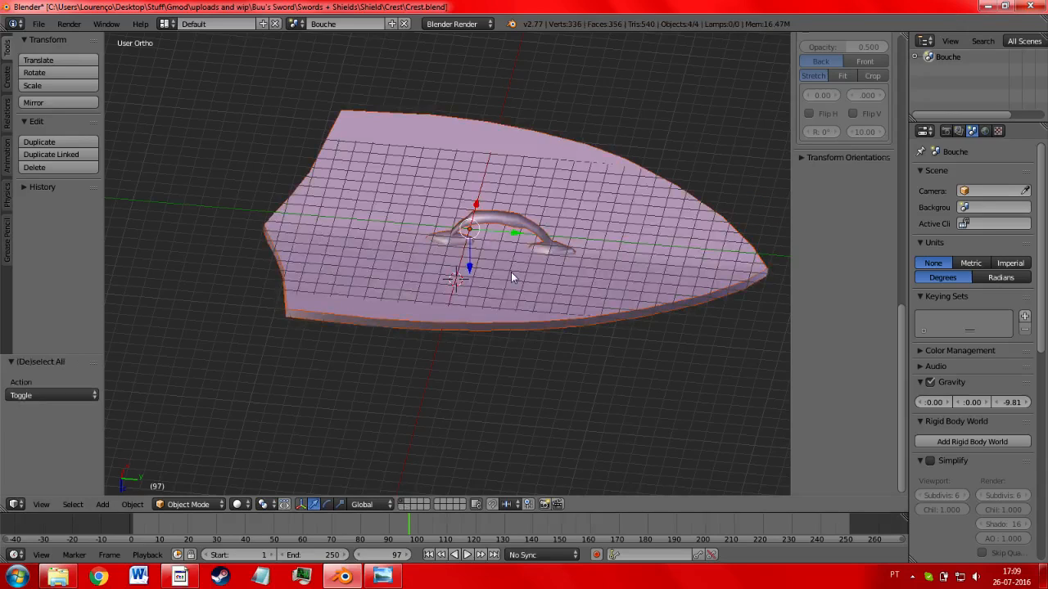
pyautogui.keyDown('shift'); pyautogui.rightClick(511, 272); pyautogui.keyUp('shift')
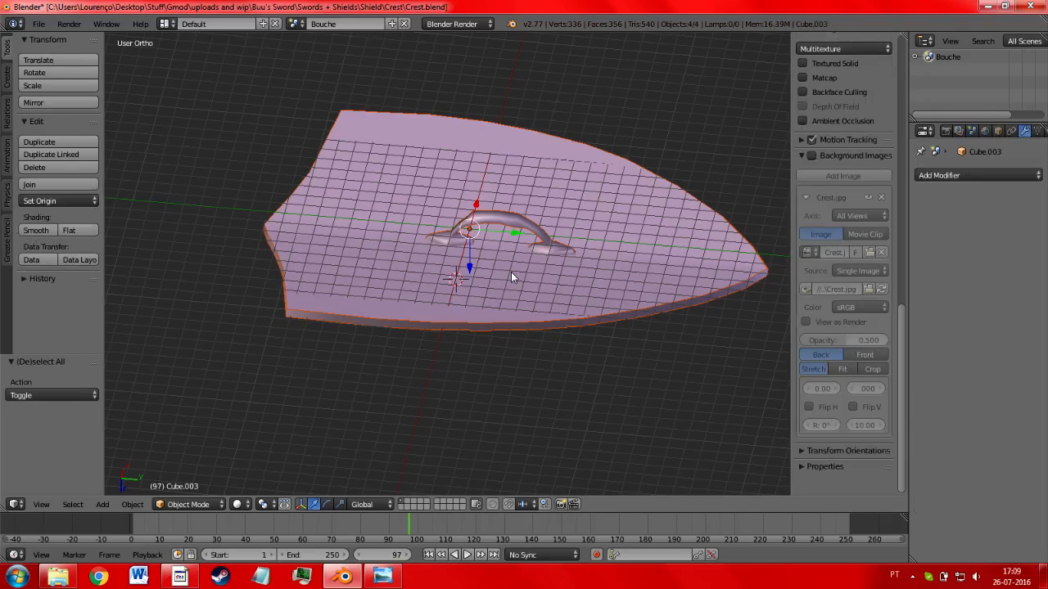
pyautogui.keyDown('shift'); pyautogui.rightClick(501, 216); pyautogui.keyUp('shift')
pyautogui.press('Tab')
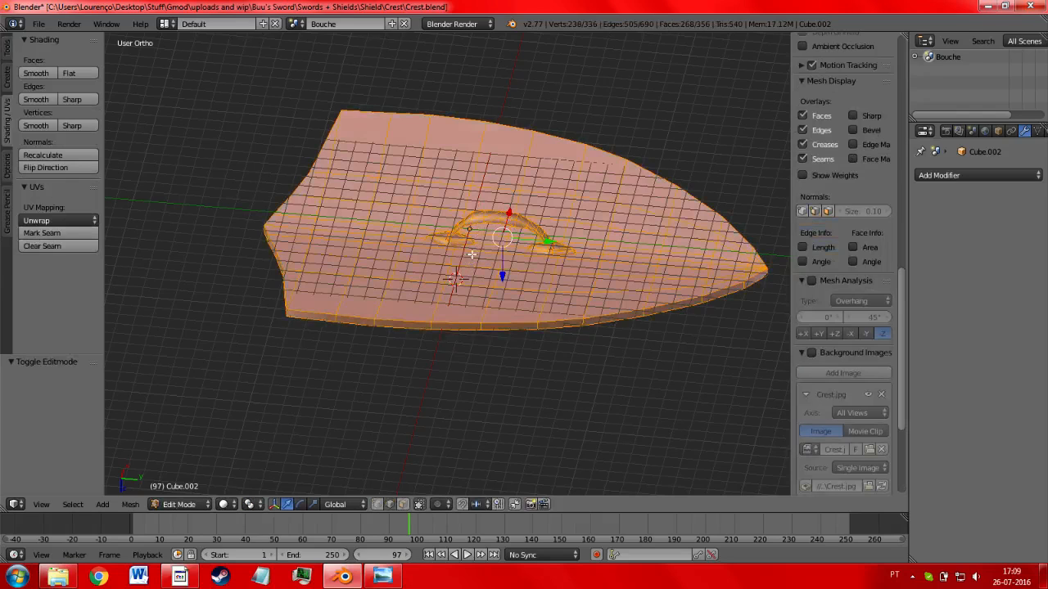
# - Remove the duplicate vertices from the whole joined shield mesh and inspect the result around the handle
pyautogui.press('a')
pyautogui.moveTo(459, 278); pyautogui.dragTo(385, 224, button='middle')
pyautogui.press('a')
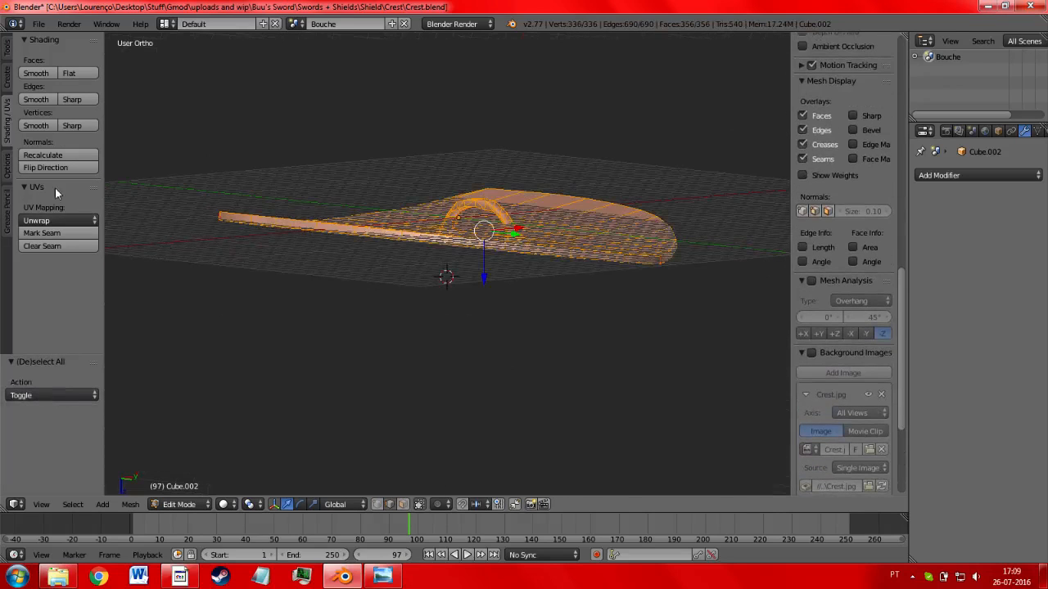
pyautogui.click(8, 47)
pyautogui.scroll(-5, 37, 360)
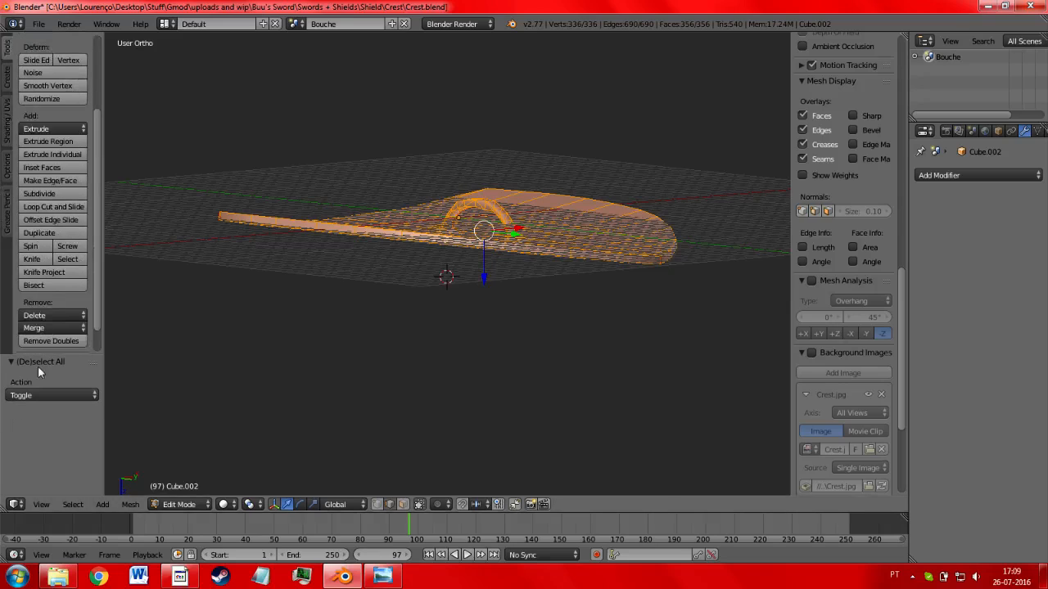
pyautogui.click(51, 341)
pyautogui.moveTo(147, 319); pyautogui.dragTo(703, 280, button='middle')
pyautogui.scroll(5, 585, 344)
pyautogui.press('a')
pyautogui.press('a')
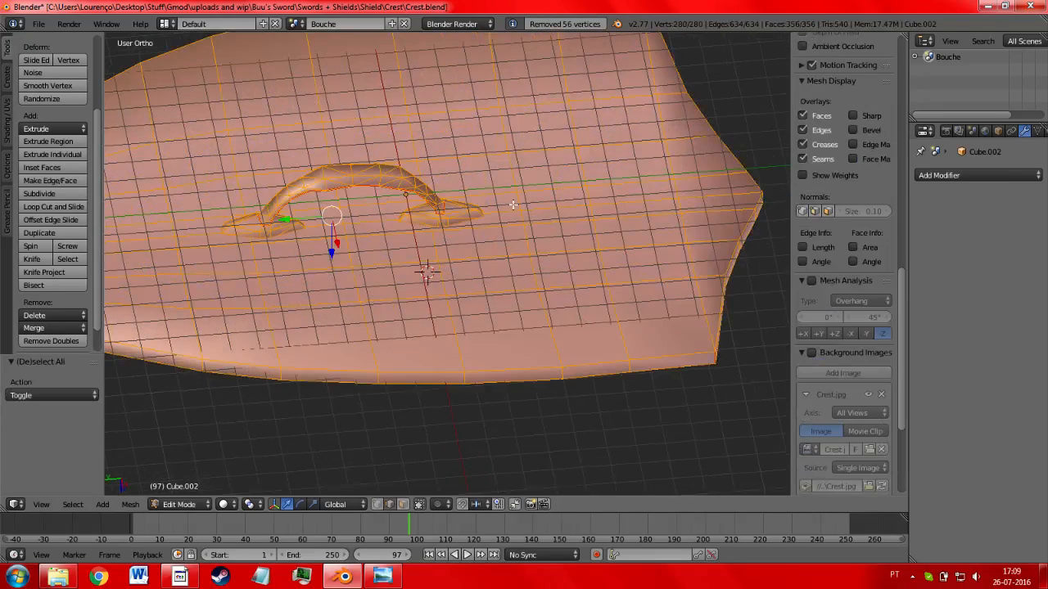
# - Examine the joined mesh's UV layout in the UV/Image Editor for overlapping islands
pyautogui.click(16, 503)
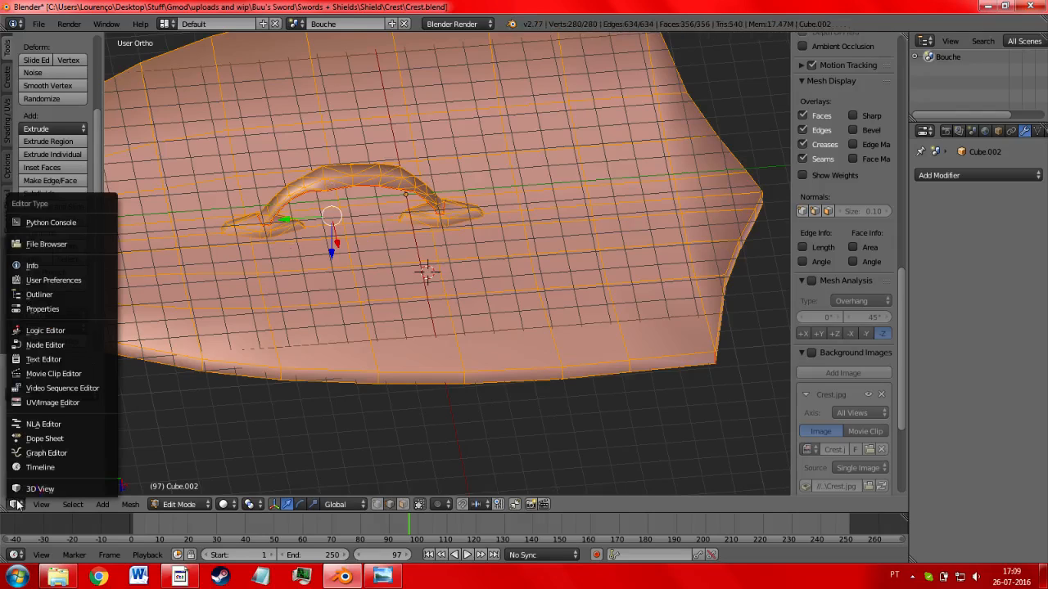
pyautogui.click(45, 402)
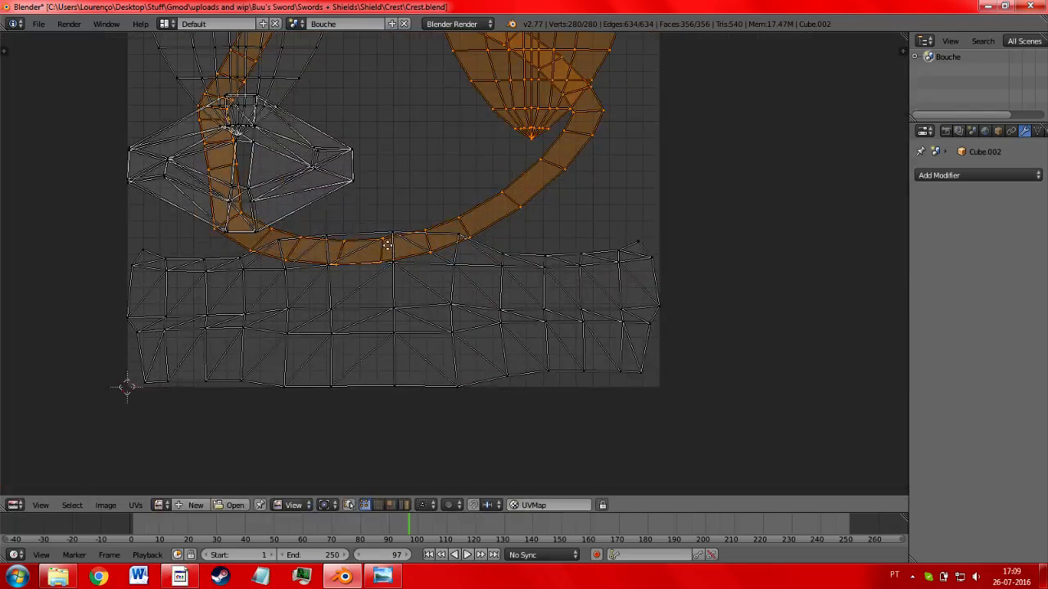
pyautogui.moveTo(411, 187); pyautogui.dragTo(380, 382, button='middle')
pyautogui.press('a')
pyautogui.press('a')
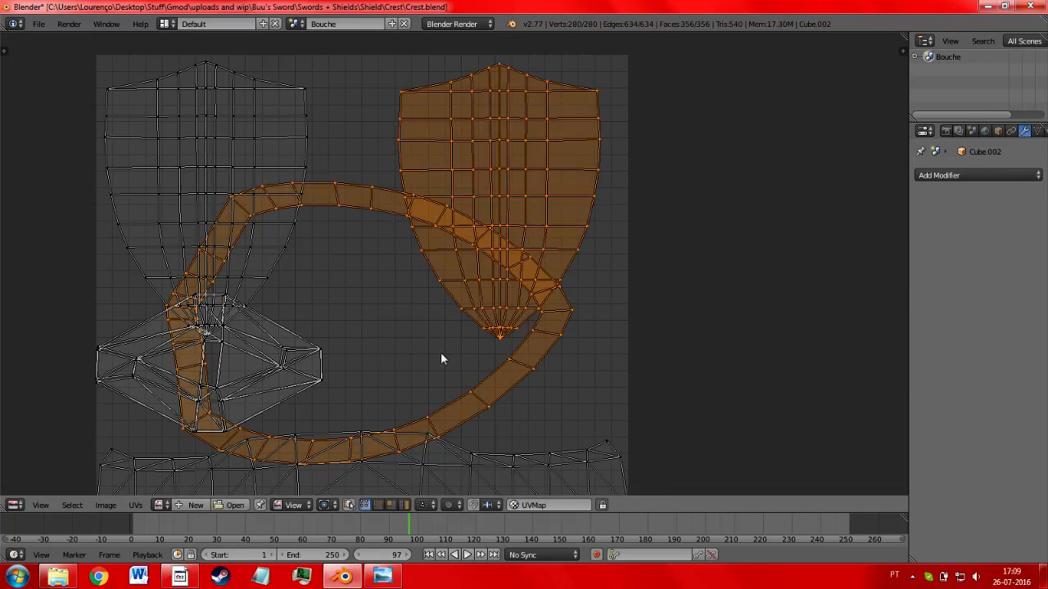
pyautogui.moveTo(441, 352); pyautogui.dragTo(594, 110, button='middle')
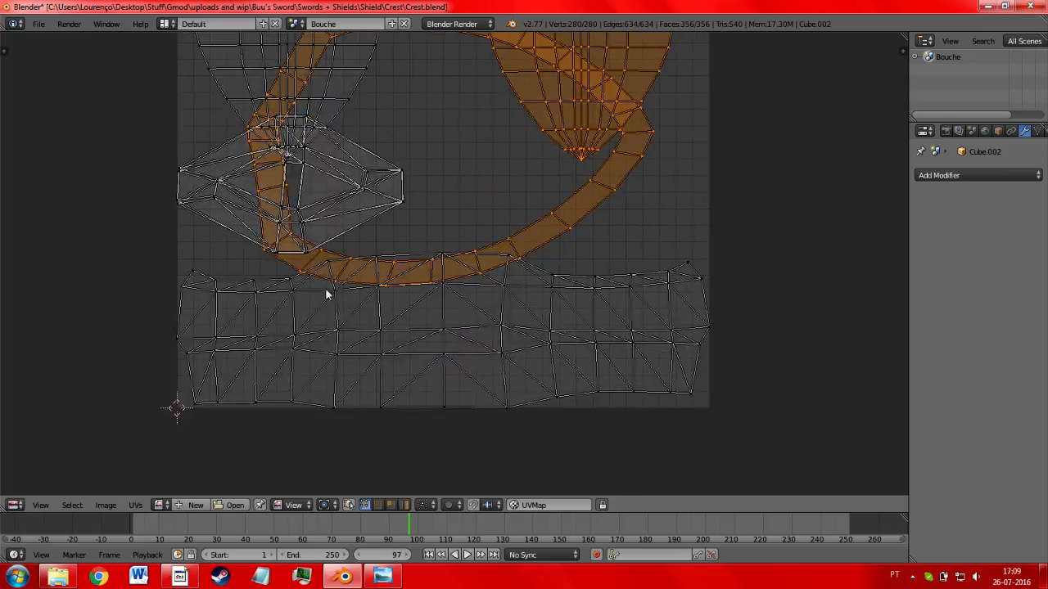
# - Return to the 3D View and undo both the Remove Doubles operation and the joining of the shield pieces
pyautogui.click(13, 504)
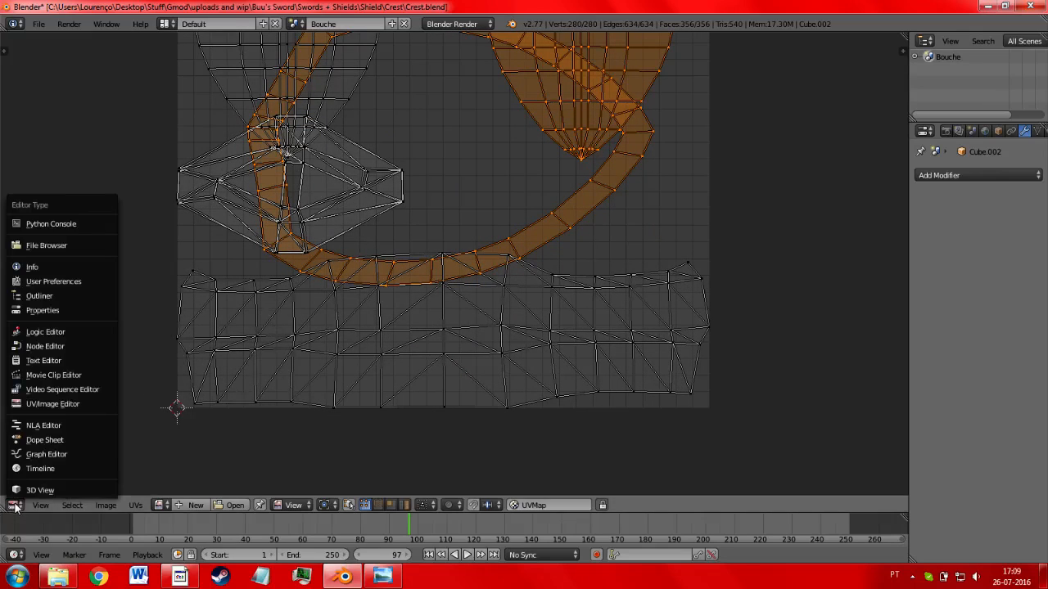
pyautogui.click(33, 490)
pyautogui.press('a')
pyautogui.press('a')
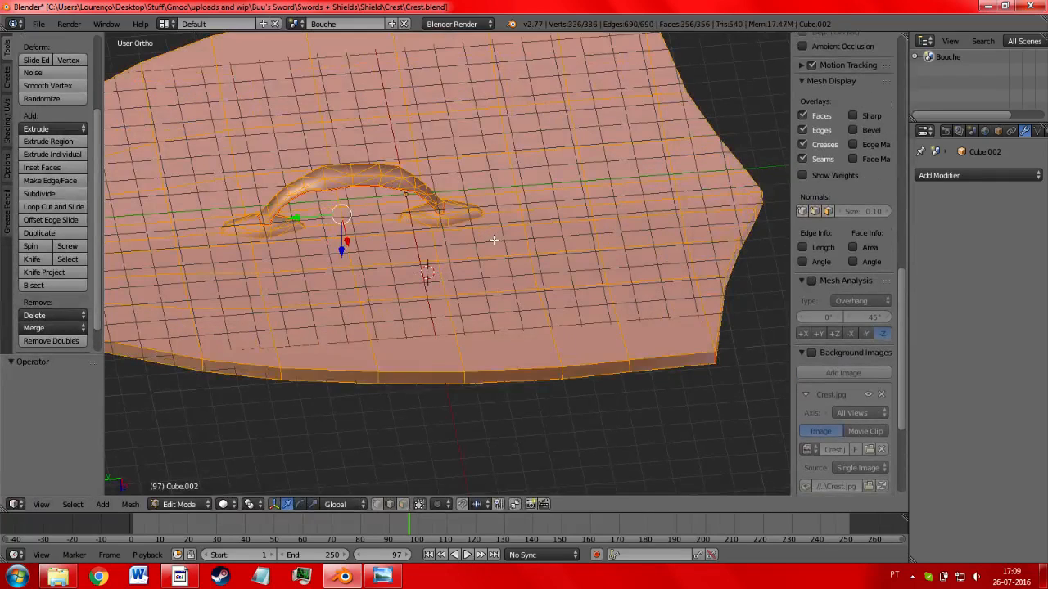
pyautogui.press('a')
pyautogui.press('Tab')
pyautogui.press('Tab')
pyautogui.press('Tab')
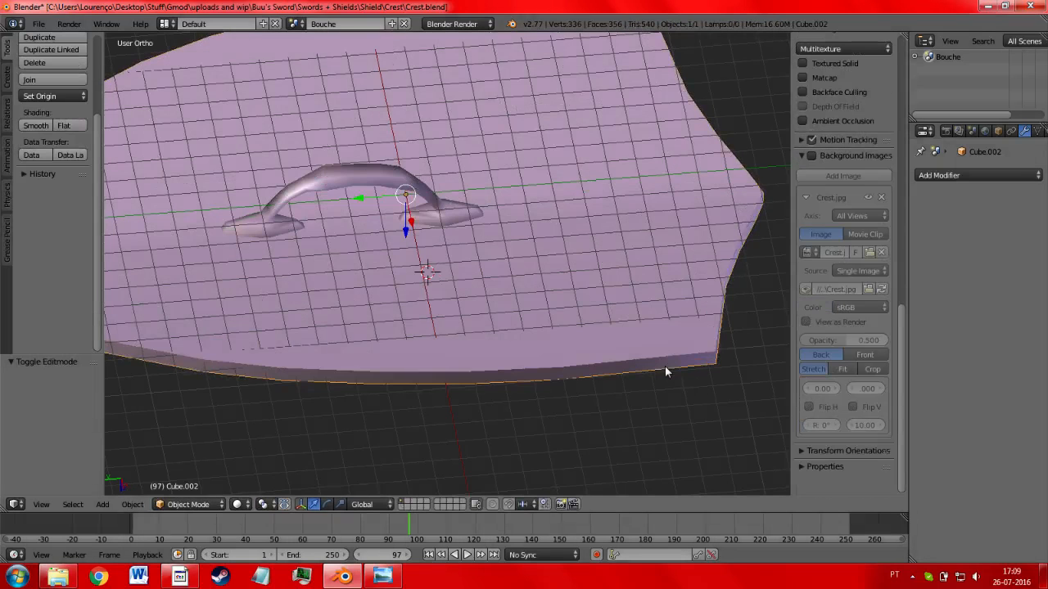
pyautogui.press('Tab')
pyautogui.press('Tab')
pyautogui.hotkey('ctrl', 'z')
pyautogui.hotkey('ctrl', 'z')
# - Select the rim object and move all its UVs outside the UV square, to its right side
pyautogui.rightClick(668, 366)
pyautogui.press('Tab')
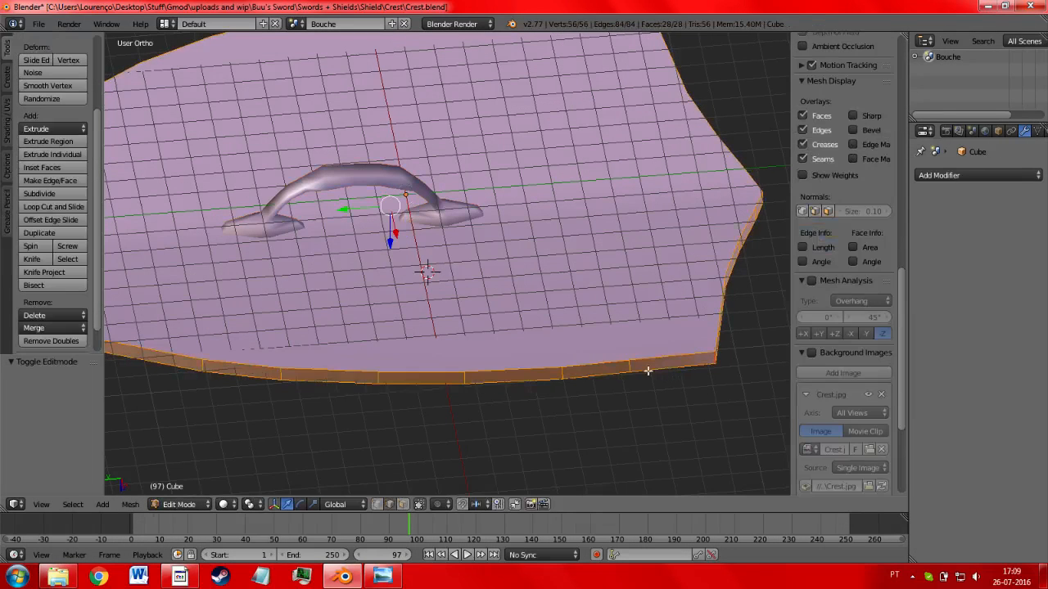
pyautogui.press('a')
pyautogui.press('a')
pyautogui.click(14, 504)
pyautogui.click(49, 403)
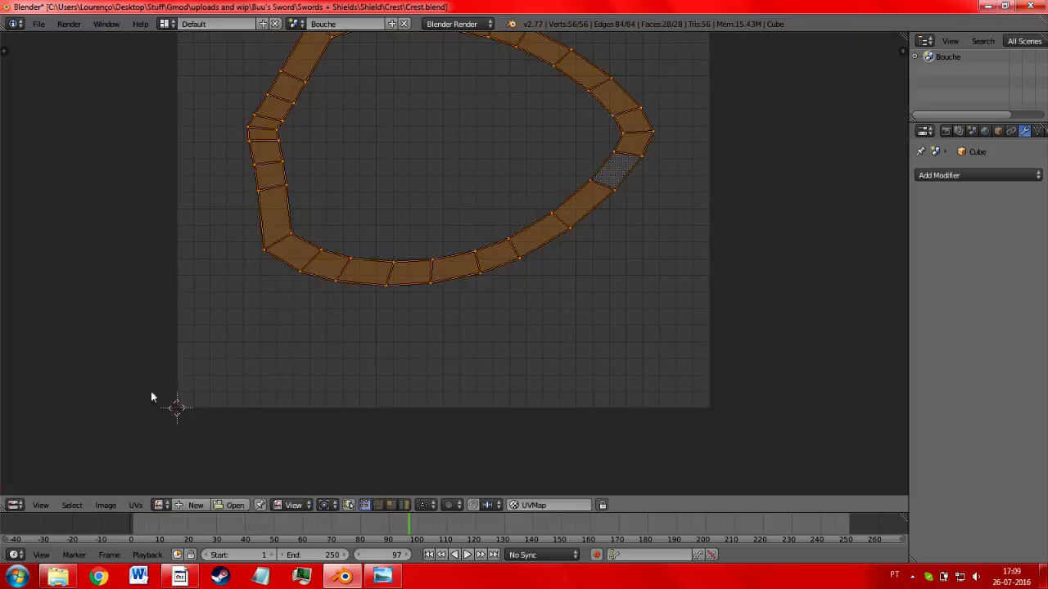
pyautogui.press('g')
pyautogui.click(697, 330)
# - Select the handle object in the 3D View and move all its UVs below the UV square
pyautogui.click(15, 504)
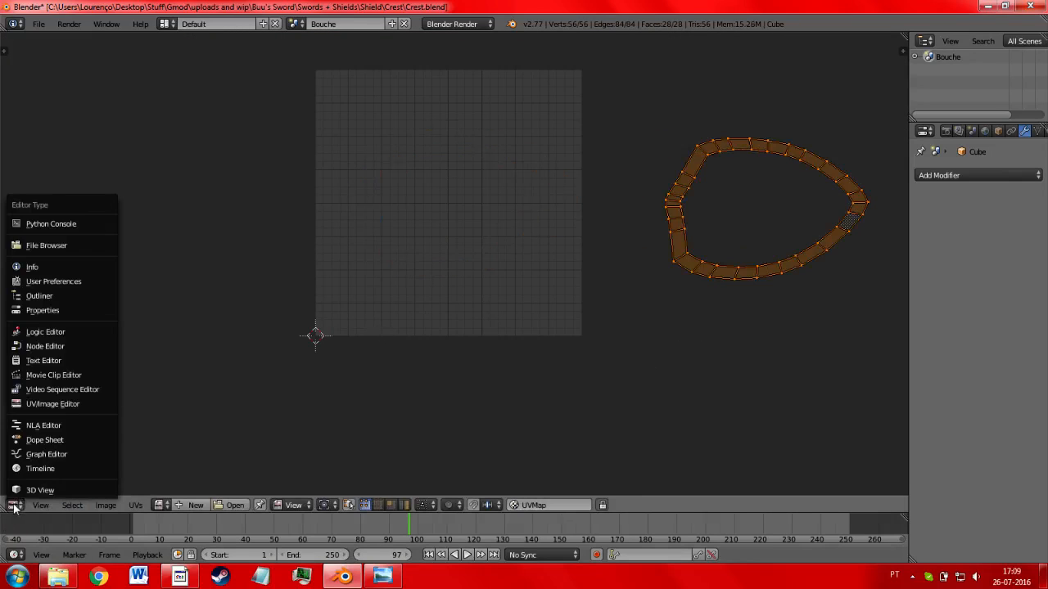
pyautogui.click(27, 489)
pyautogui.press('Tab')
pyautogui.rightClick(459, 218)
pyautogui.press('Tab')
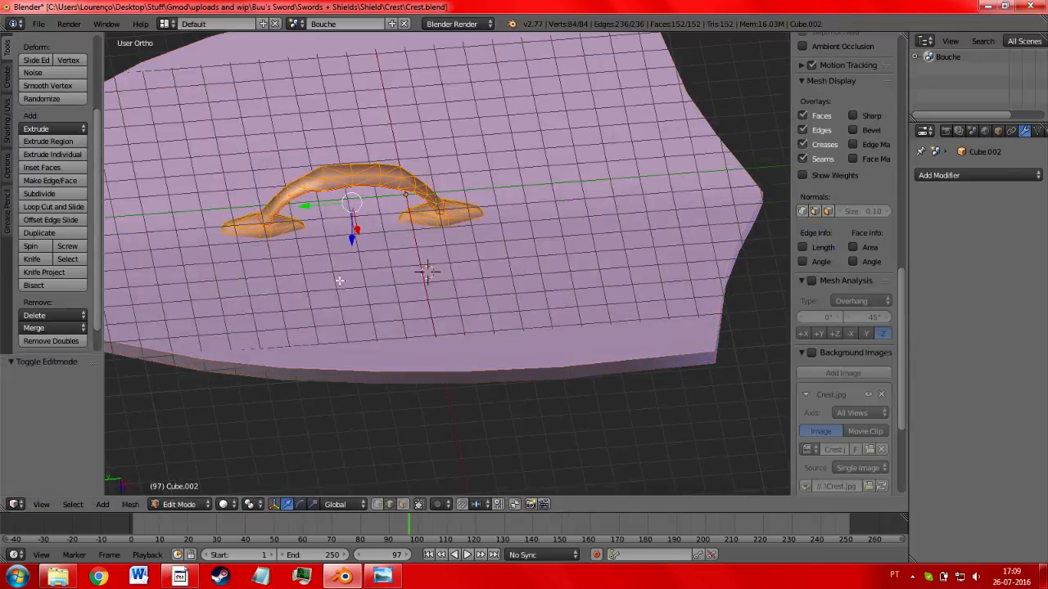
pyautogui.press('a')
pyautogui.press('a')
pyautogui.click(14, 504)
pyautogui.click(61, 404)
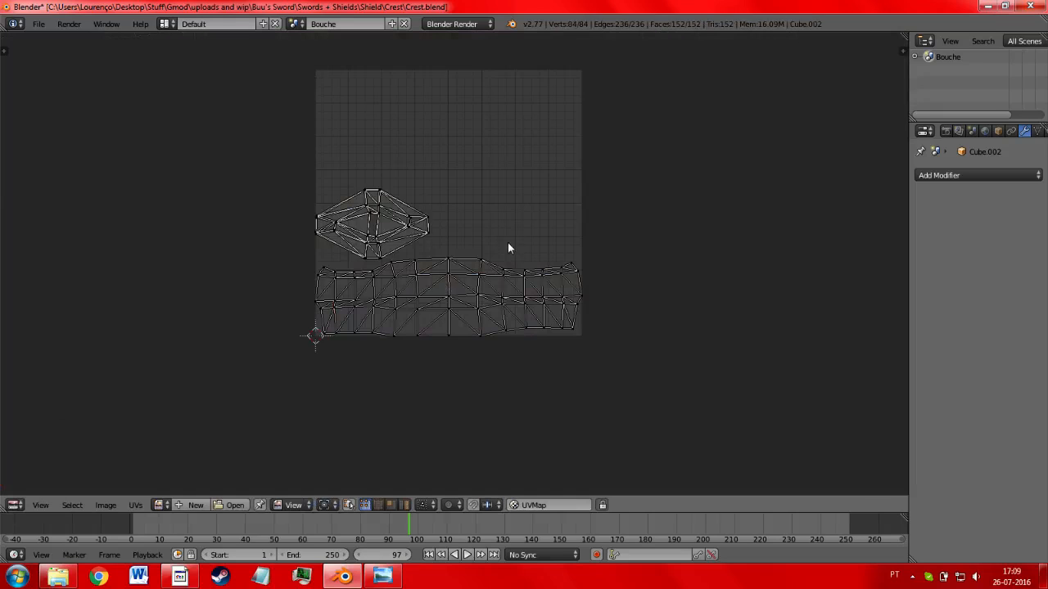
pyautogui.press('g')
pyautogui.click(493, 409)
# - Rejoin the shield pieces into one mesh with a large shield face as active object, and remove doubles from all vertices
pyautogui.click(15, 504)
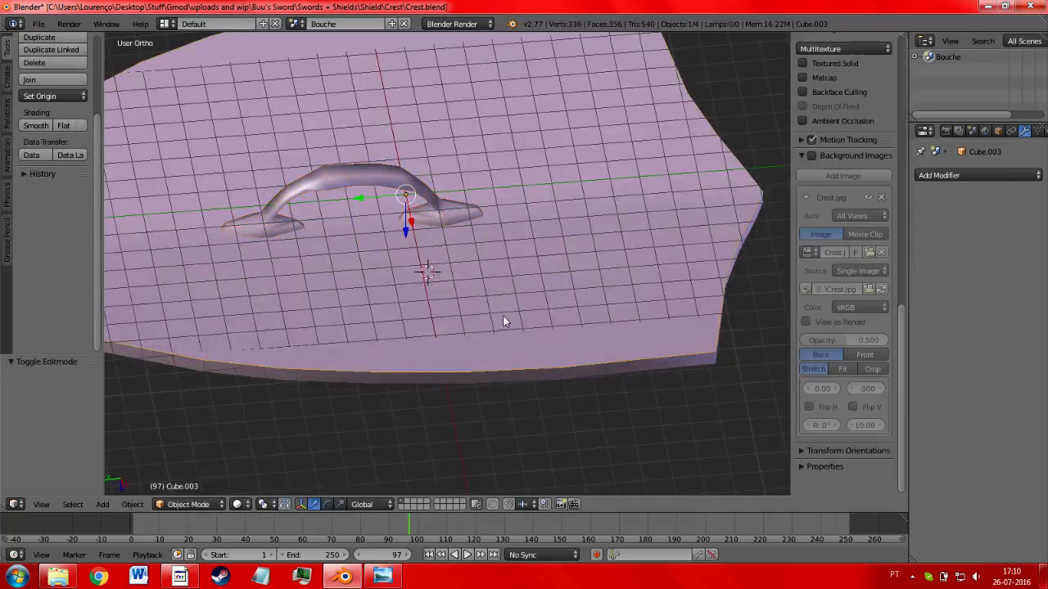
pyautogui.scroll(5, 503, 314)
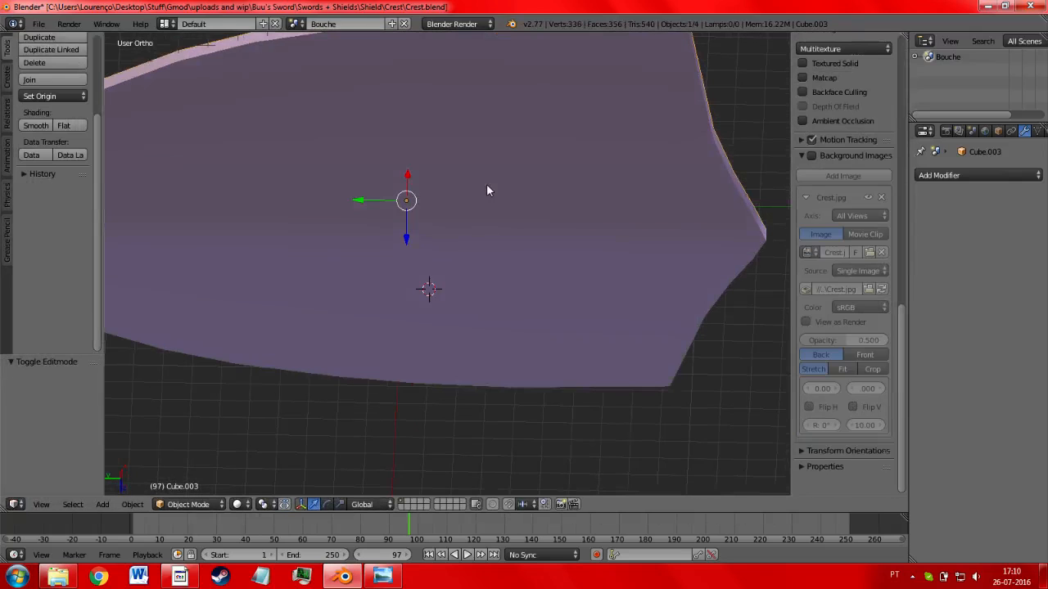
pyautogui.press('Tab')
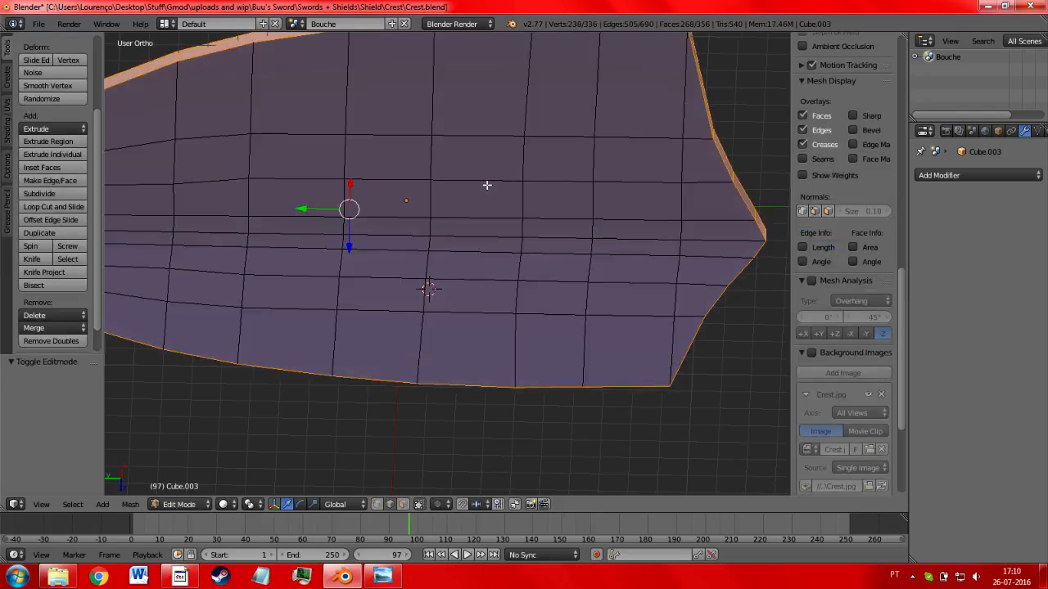
pyautogui.press('a')
pyautogui.click(24, 342)
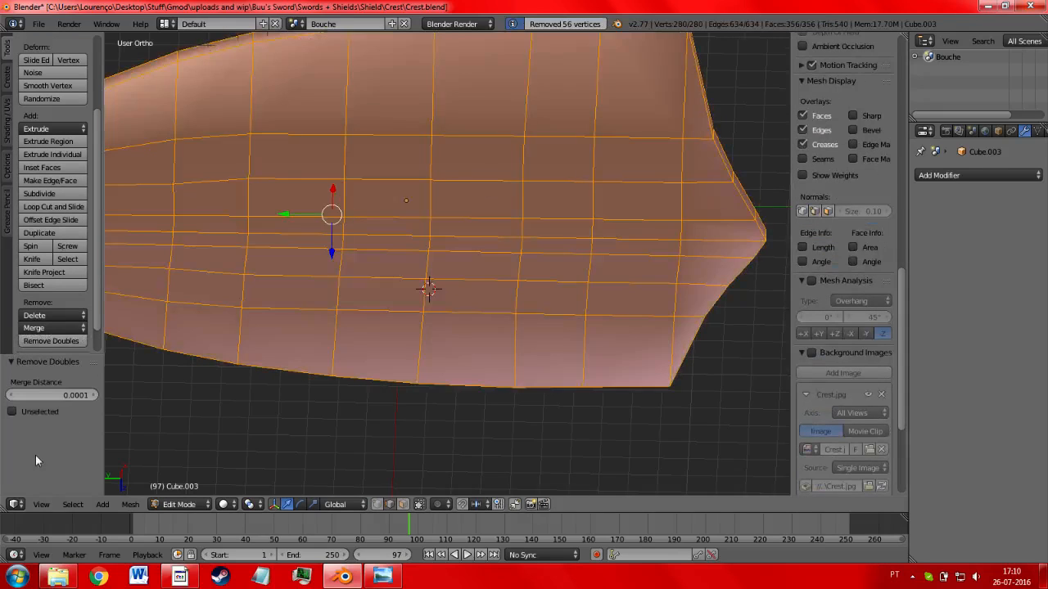
# - Open the joined mesh's UV layout and enlarge the left of the two shield-shaped islands
pyautogui.click(15, 504)
pyautogui.click(66, 402)
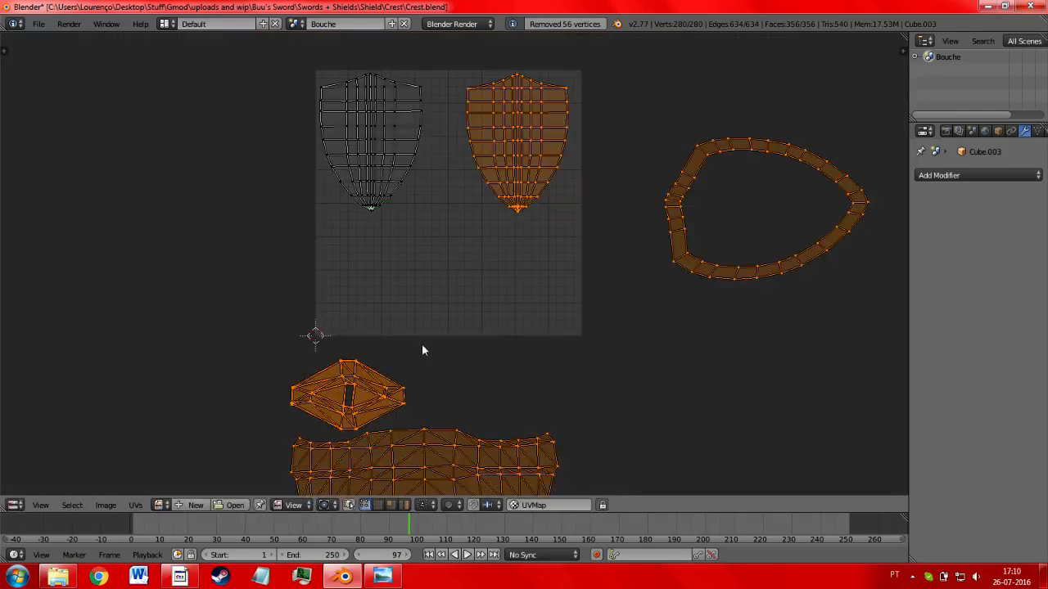
pyautogui.scroll(3, 549, 213)
pyautogui.scroll(-3, 549, 339)
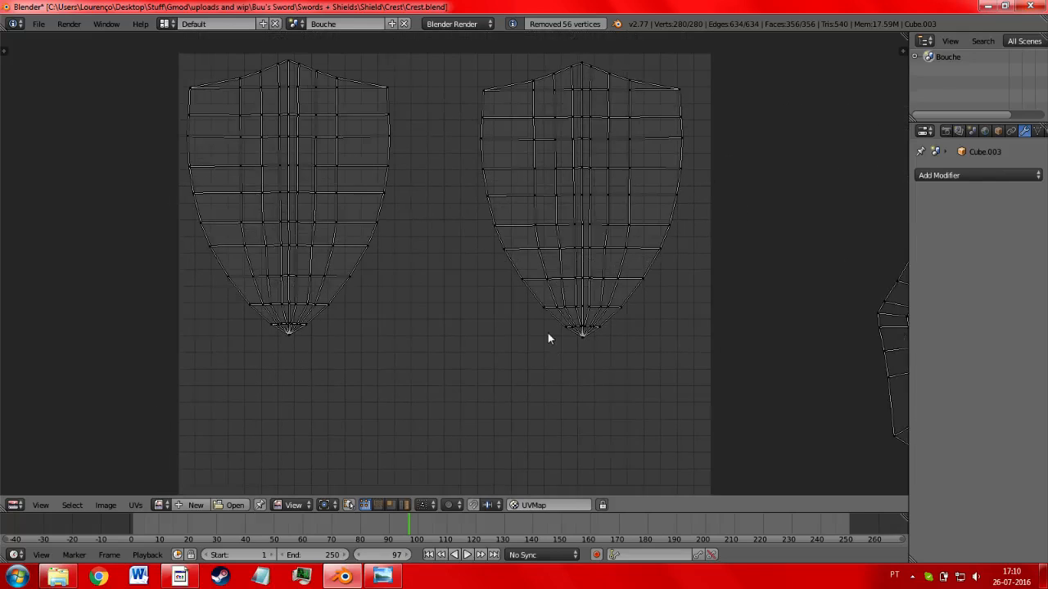
pyautogui.moveTo(503, 278)
pyautogui.mouseDown(button='middle')
pyautogui.moveTo(489, 194)
pyautogui.moveTo(489, 267)
pyautogui.mouseUp(button='middle')
pyautogui.scroll(1, 483, 221)
pyautogui.scroll(-1, 489, 267)
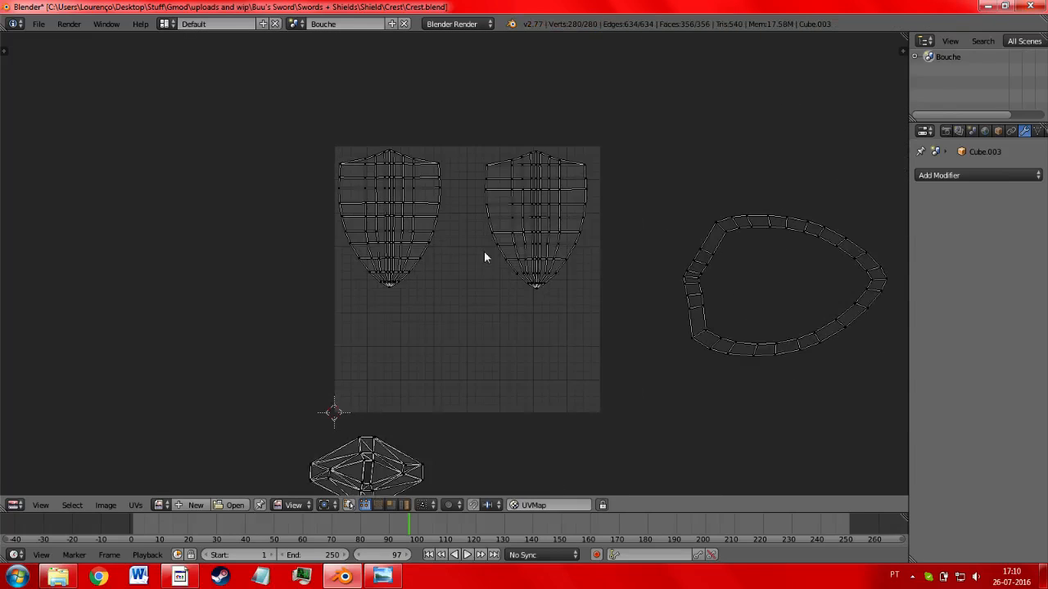
pyautogui.press('b')
pyautogui.moveTo(465, 122); pyautogui.dragTo(280, 346)
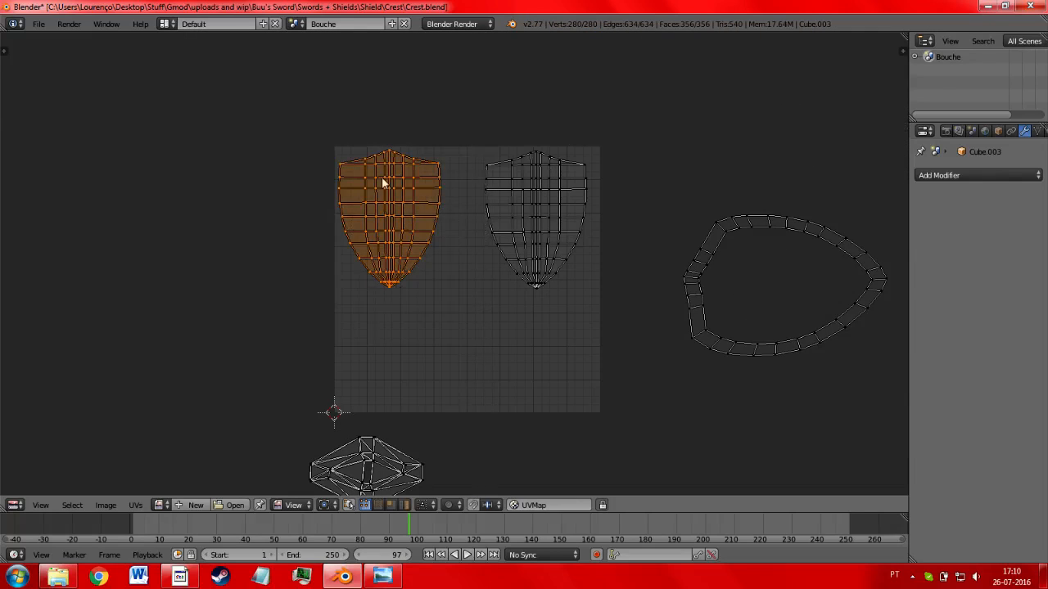
pyautogui.press('s')
pyautogui.click(579, 372)
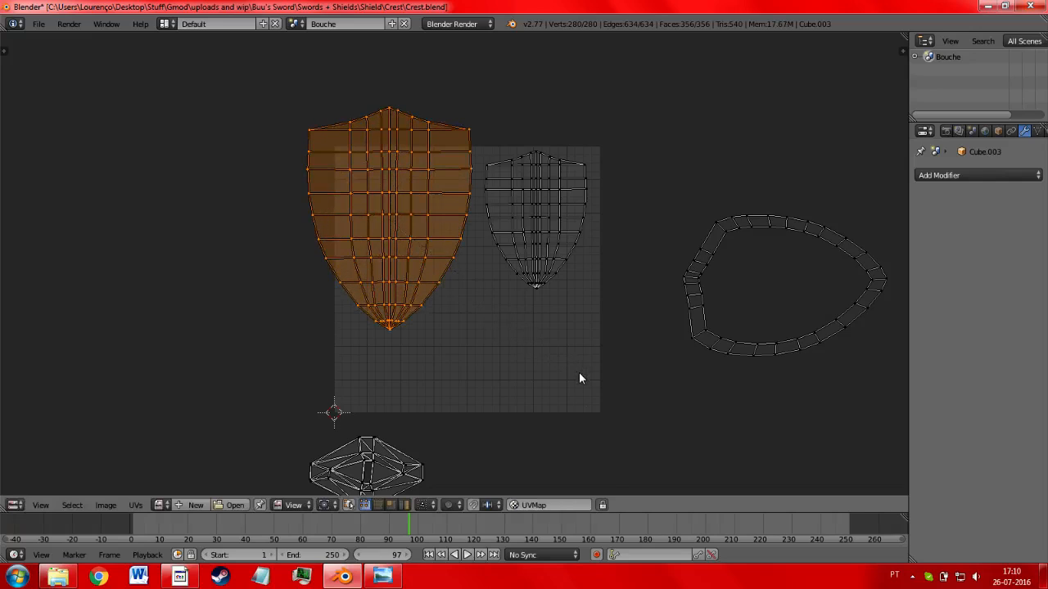
# - Check the enlarged shield island's fit in the UV square's upper left corner, and move it outside the square's left side
pyautogui.press('g')
pyautogui.click(612, 424)
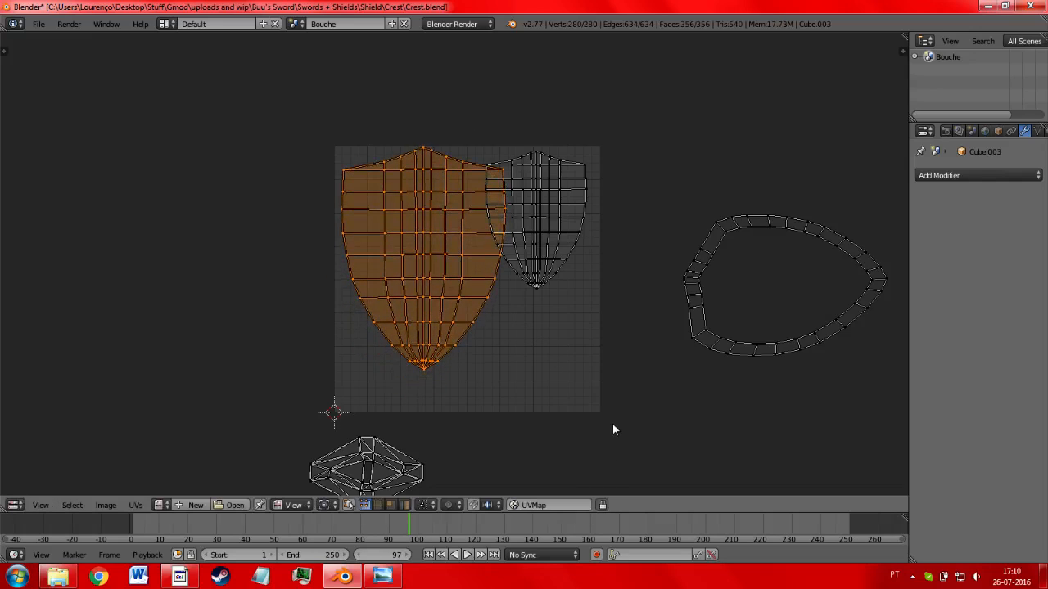
pyautogui.press('g')
pyautogui.click(611, 391)
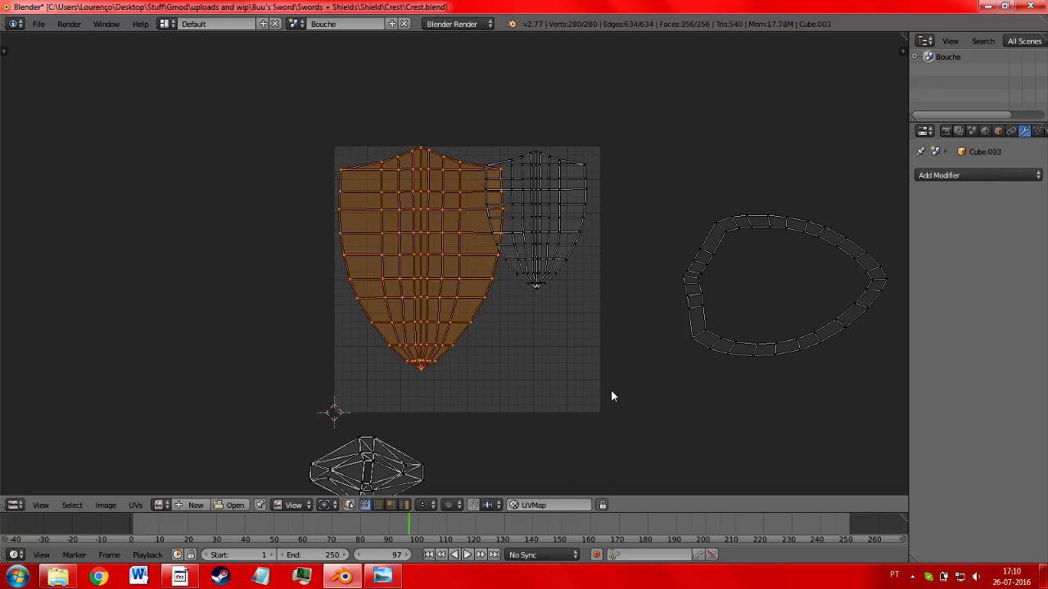
pyautogui.press('g')
pyautogui.click(351, 299)
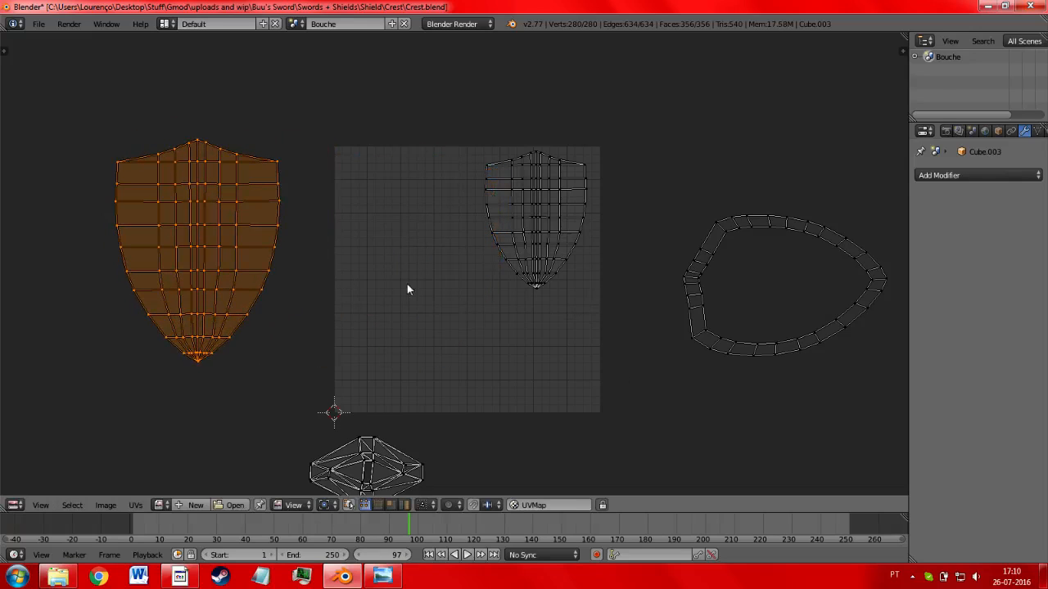
# - Select the remaining shield island in the UV square and place it centred over the enlarged island outside
pyautogui.press('a')
pyautogui.press('b')
pyautogui.moveTo(481, 128); pyautogui.dragTo(610, 307)
pyautogui.press('s')
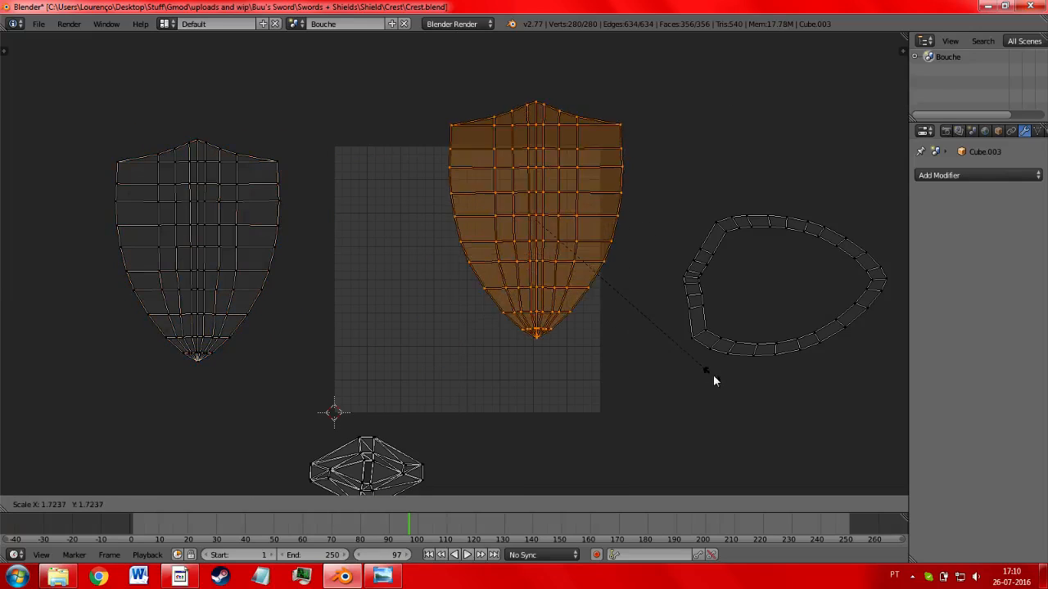
pyautogui.click(682, 370)
pyautogui.press('g')
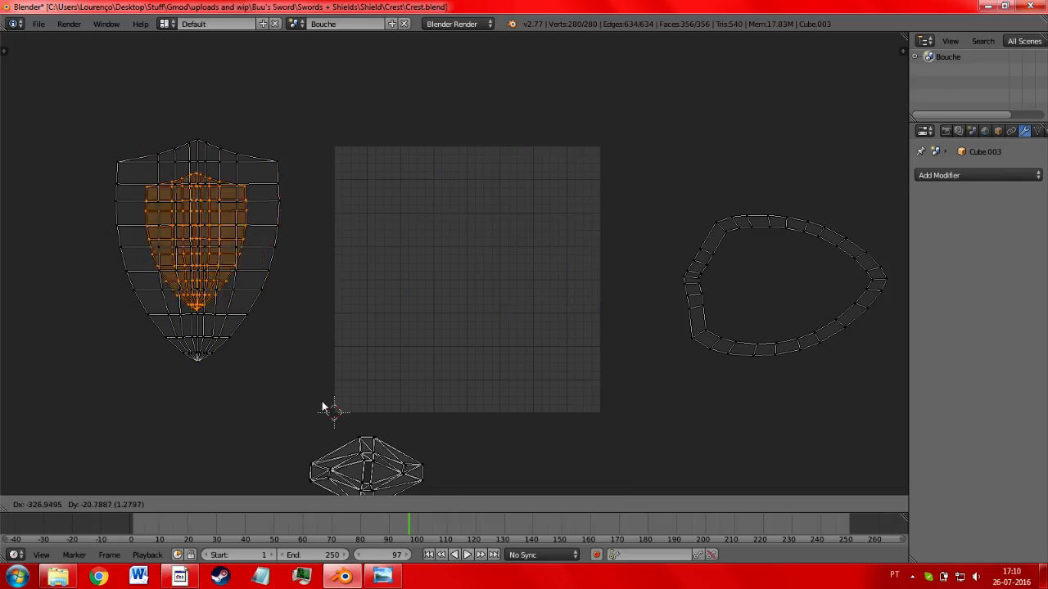
pyautogui.click(321, 410)
# - Scale the selected shield island to match the enlarged one, and move it into the UV square's right half
pyautogui.press('s')
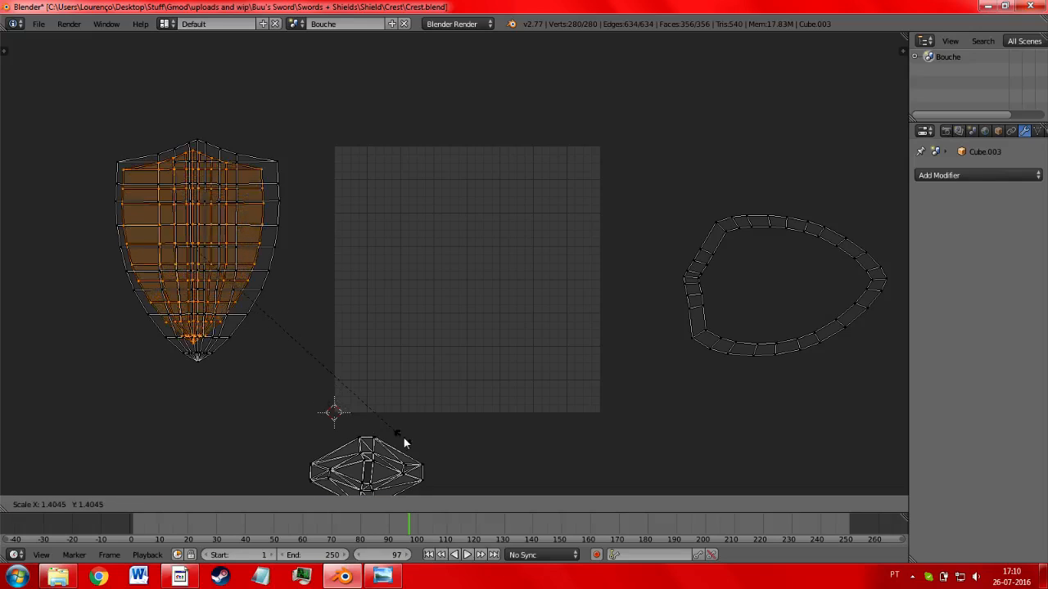
pyautogui.click(437, 454)
pyautogui.press('g')
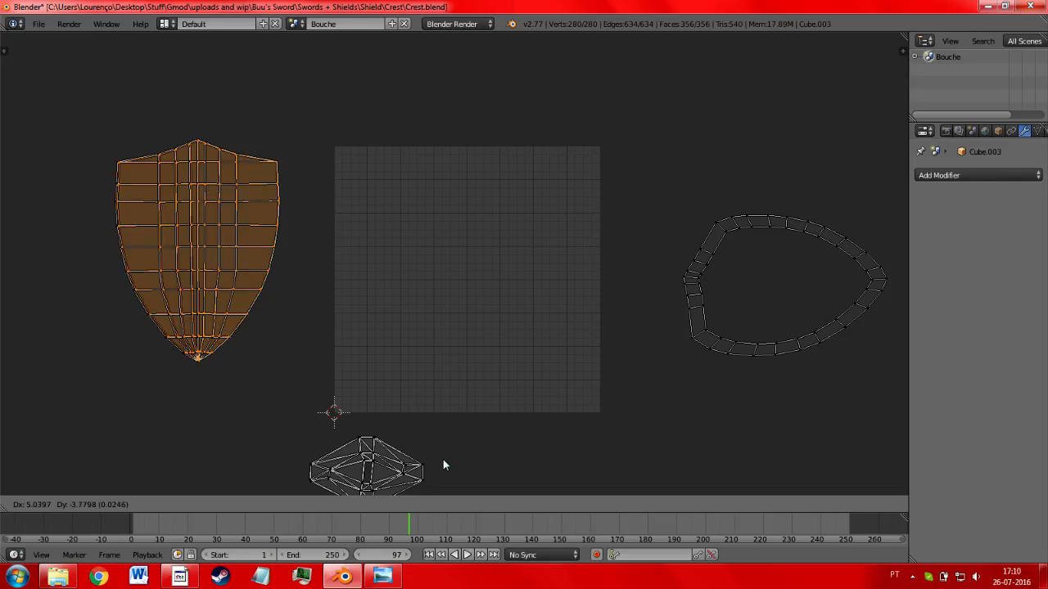
pyautogui.click(760, 466)
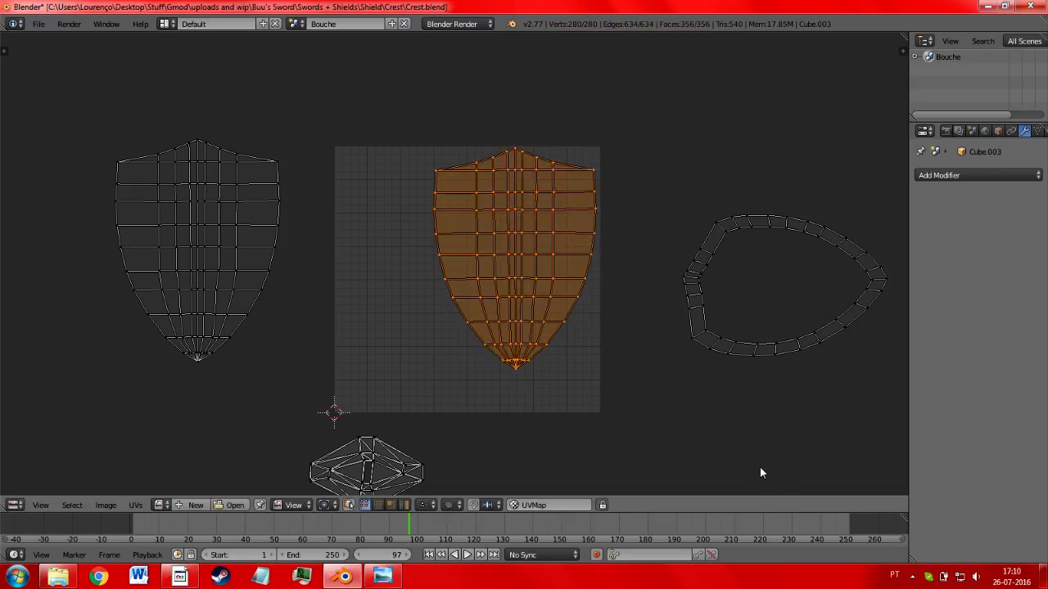
# - Try rotating the shield island outside the UV square onto its side, and undo the rotation
pyautogui.press('a')
pyautogui.press('b')
pyautogui.moveTo(330, 135); pyautogui.dragTo(71, 389)
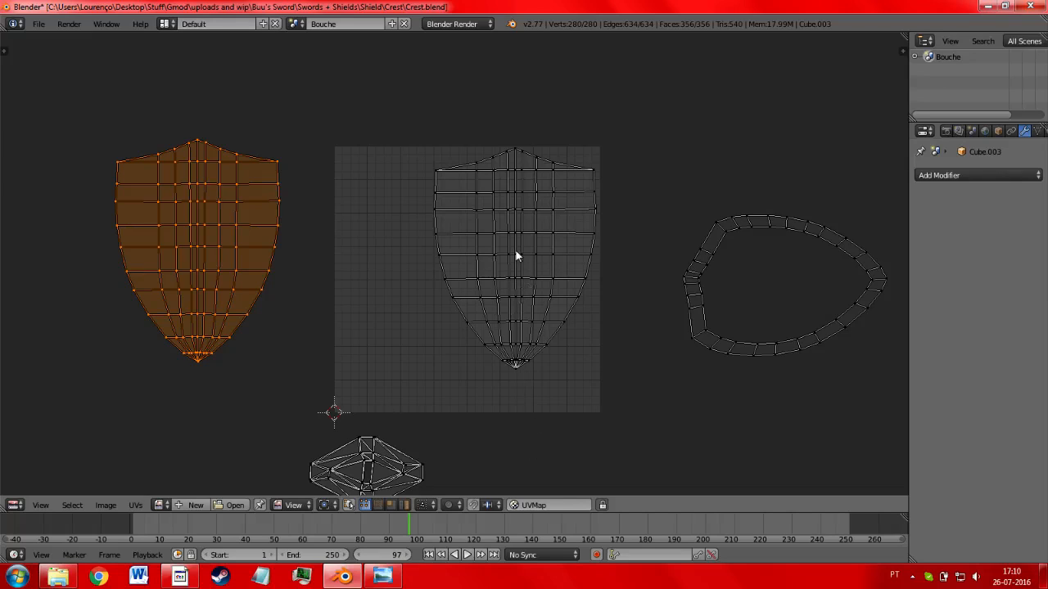
pyautogui.press('a')
pyautogui.press('b')
pyautogui.moveTo(327, 101); pyautogui.dragTo(58, 383)
pyautogui.press('r')
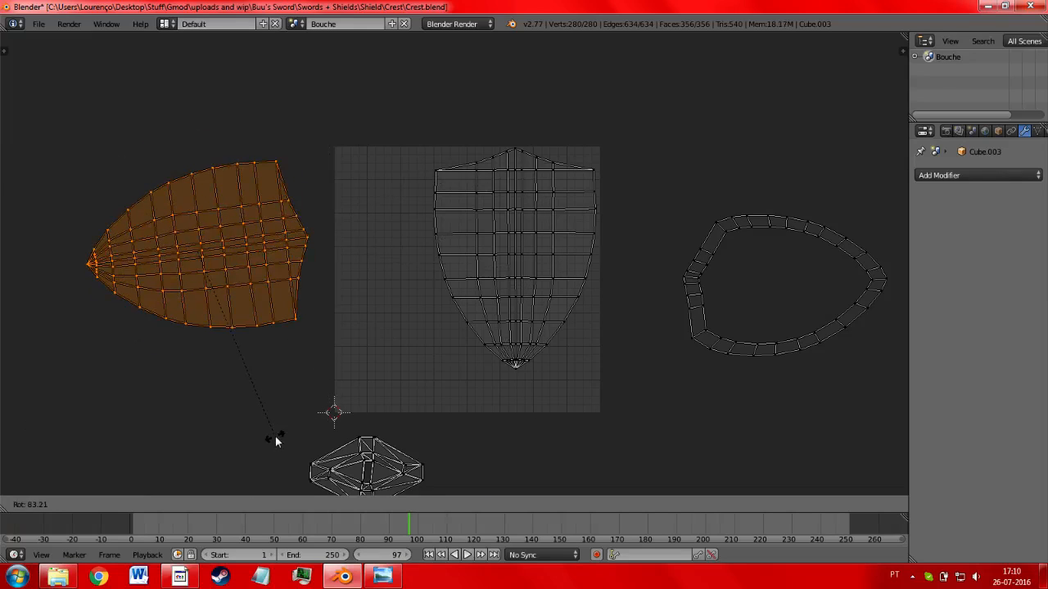
pyautogui.click(275, 436)
pyautogui.hotkey('ctrl', 'z')
# - Select the shield island inside the UV square and rotate it 180 degrees
pyautogui.press('b')
pyautogui.moveTo(378, 90); pyautogui.dragTo(634, 375)
pyautogui.press('r')
pyautogui.press('1')
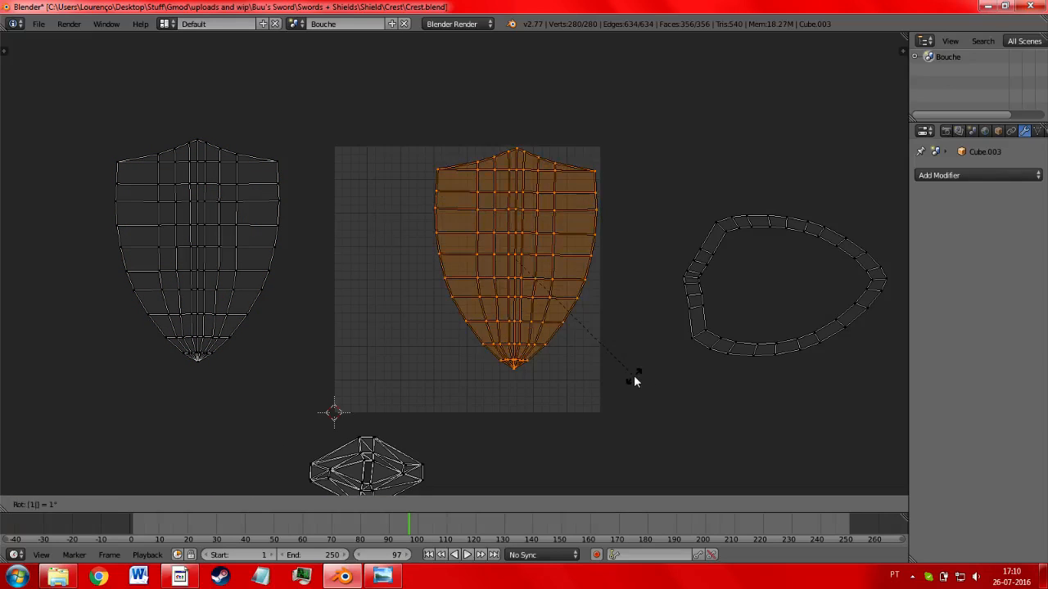
pyautogui.press('8')
pyautogui.press('0')
pyautogui.press('Return')
# - Move the flipped shield island down along Y and sideways along X into the UV square's lower right corner
pyautogui.press('g')
pyautogui.press('y')
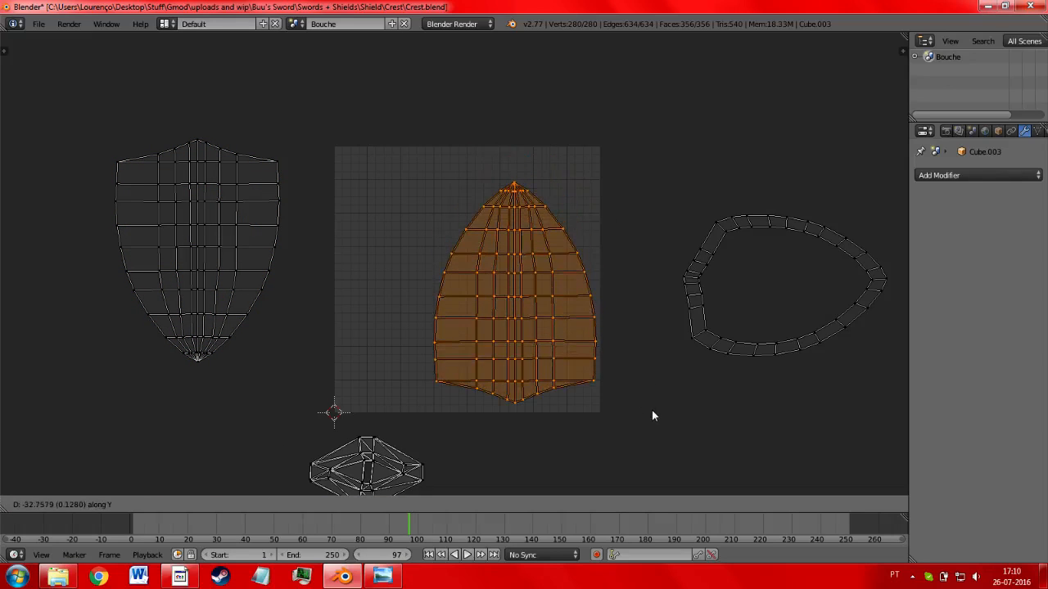
pyautogui.click(662, 417)
pyautogui.press('g')
pyautogui.press('x')
pyautogui.click(665, 418)
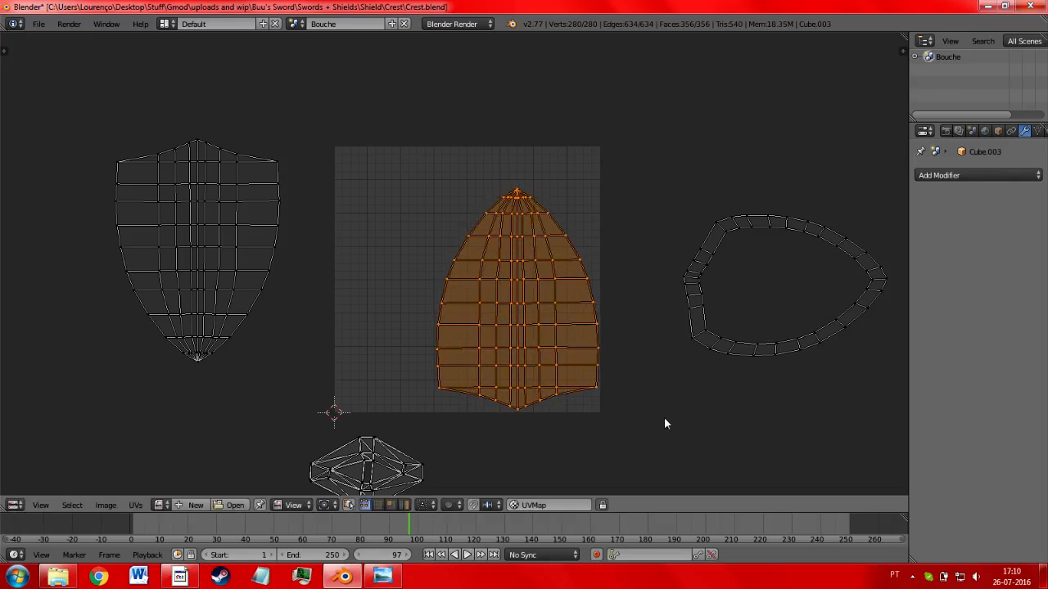
# - Select the shield island outside the UV square and move it along X into the square's left half
pyautogui.press('a')
pyautogui.press('b')
pyautogui.moveTo(339, 75); pyautogui.dragTo(96, 380)
pyautogui.press('g')
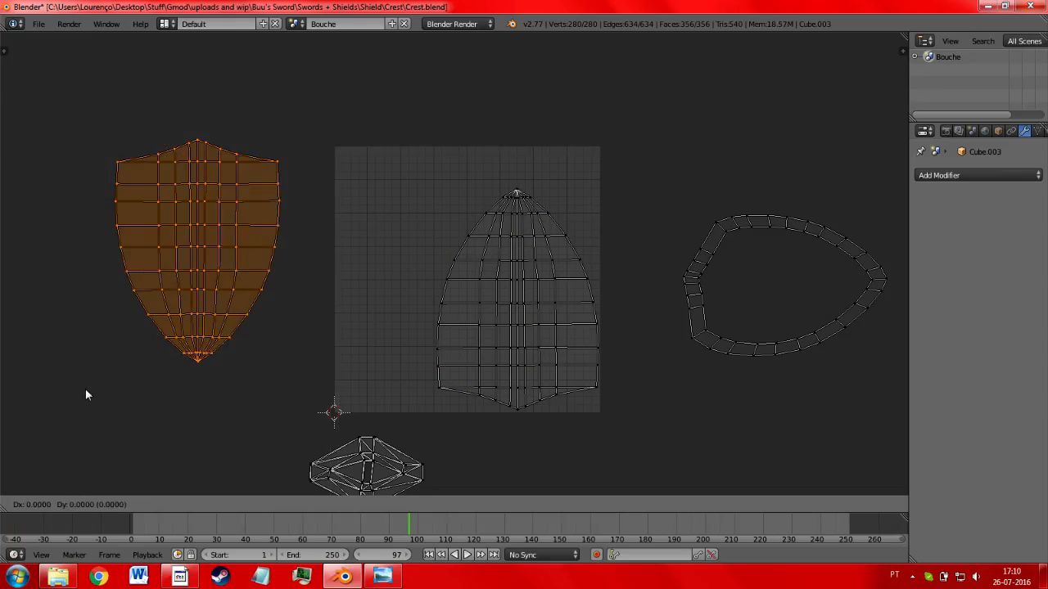
pyautogui.press('x')
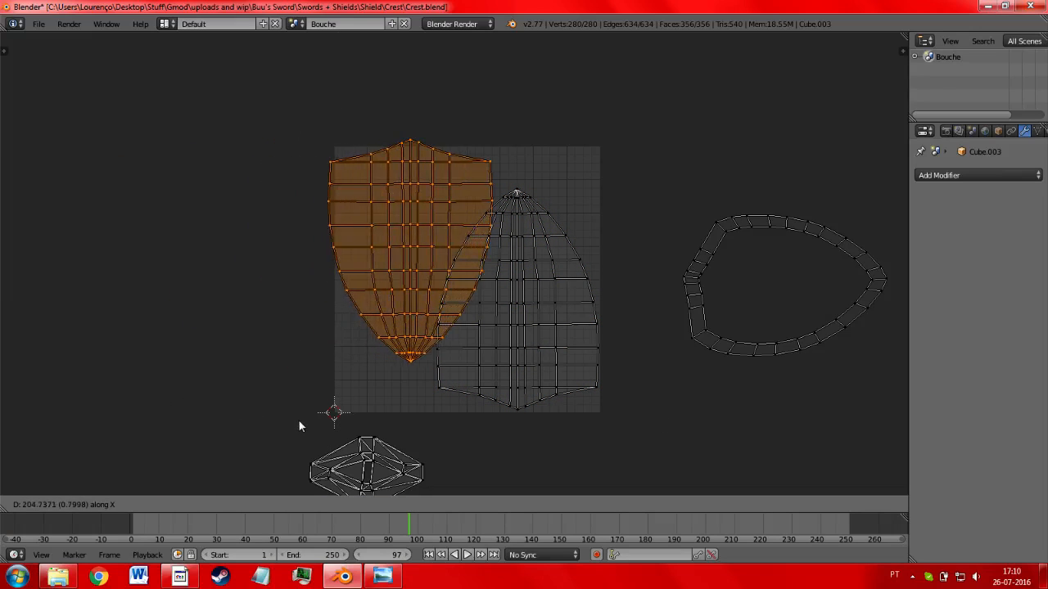
pyautogui.click(309, 431)
# - Fit the selected shield island into the UV square's upper left corner, undoing the extra trial moves
pyautogui.press('g')
pyautogui.click(606, 415)
pyautogui.hotkey('ctrl', 'z')
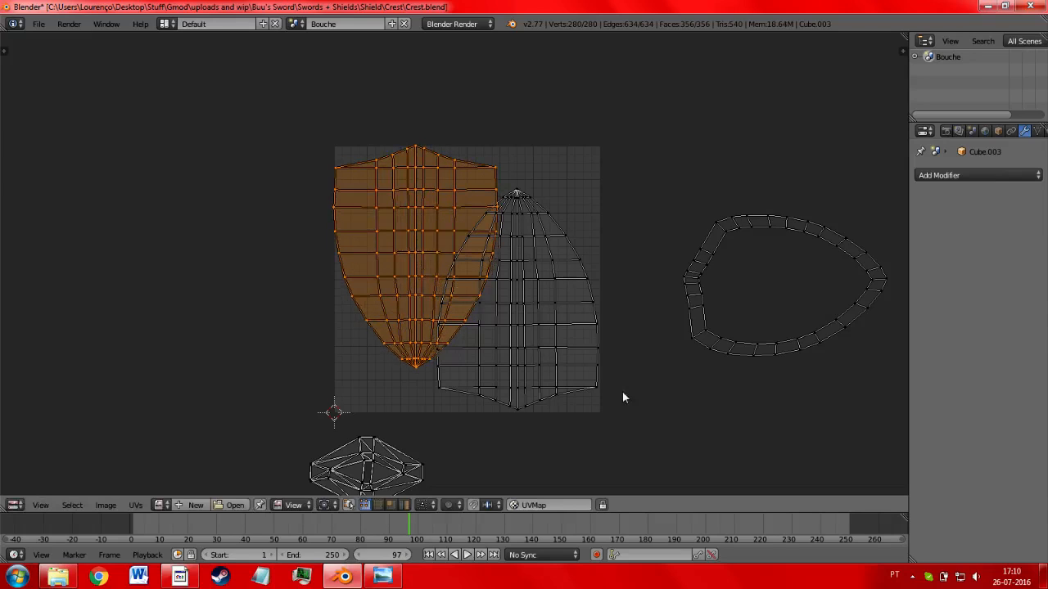
pyautogui.press('g')
pyautogui.press('x')
pyautogui.click(620, 367)
pyautogui.hotkey('ctrl', 'z')
# - Scale the upright shield island by 0.75 and move it along X toward the UV square's left edge
pyautogui.write('s.75')
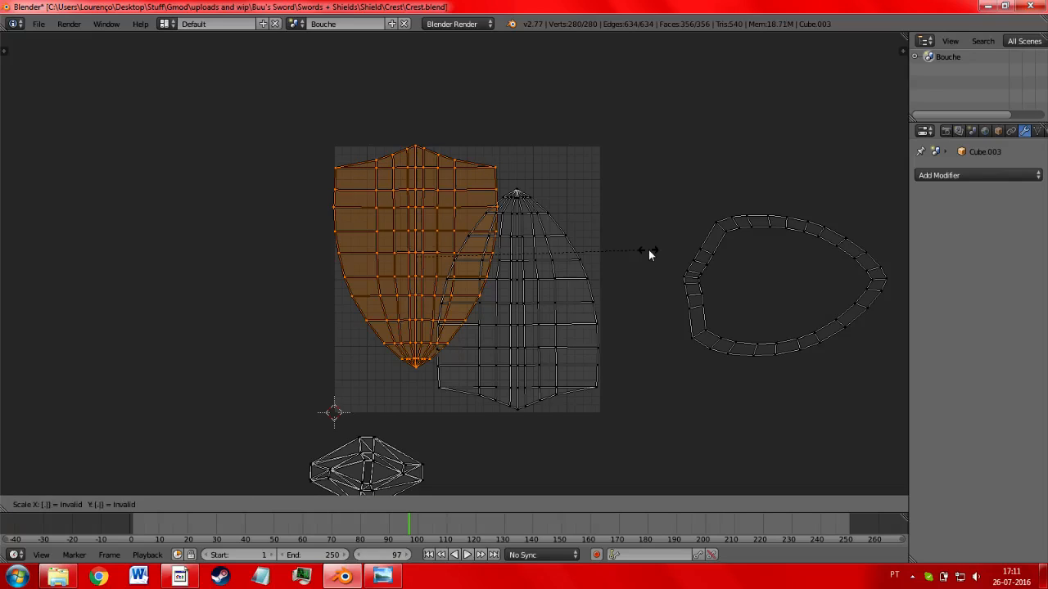
pyautogui.press('Return')
pyautogui.press('g')
pyautogui.press('x')
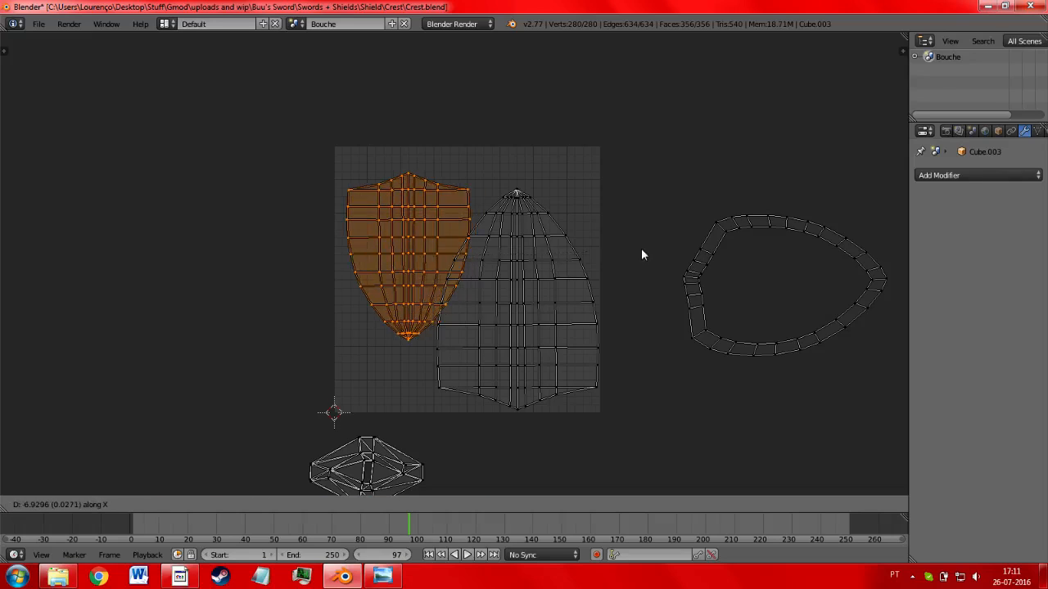
pyautogui.click(633, 248)
# - Enlarge the upright shield island slightly, move it up along Y to the UV square's top edge, and deselect it
pyautogui.press('s')
pyautogui.click(642, 256)
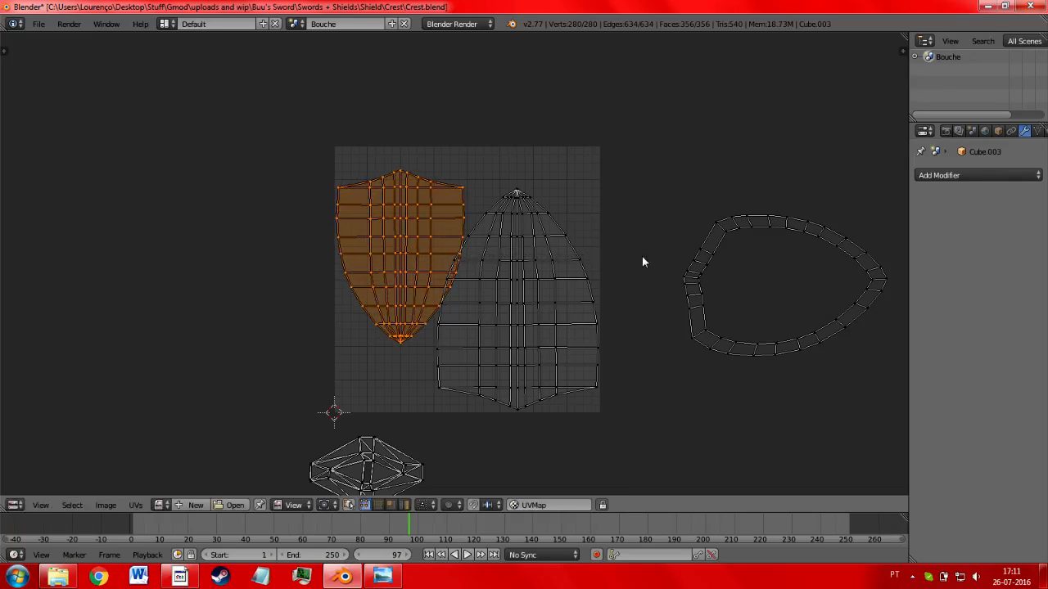
pyautogui.press('g')
pyautogui.press('y')
pyautogui.click(650, 238)
pyautogui.press('a')
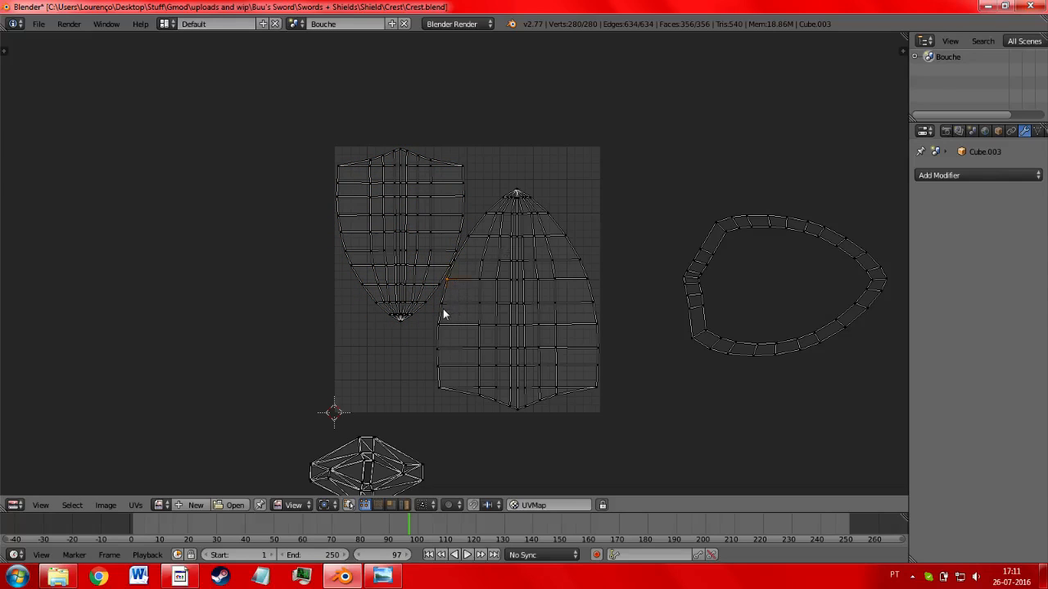
# - Select the flipped shield island and scale it by 0.75
pyautogui.press('c')
pyautogui.moveTo(454, 337)
pyautogui.mouseDown()
pyautogui.moveTo(460, 360)
pyautogui.moveTo(507, 386)
pyautogui.moveTo(582, 344)
pyautogui.moveTo(564, 228)
pyautogui.moveTo(540, 221)
pyautogui.moveTo(517, 249)
pyautogui.moveTo(527, 352)
pyautogui.moveTo(492, 295)
pyautogui.mouseUp()
pyautogui.rightClick(477, 281)
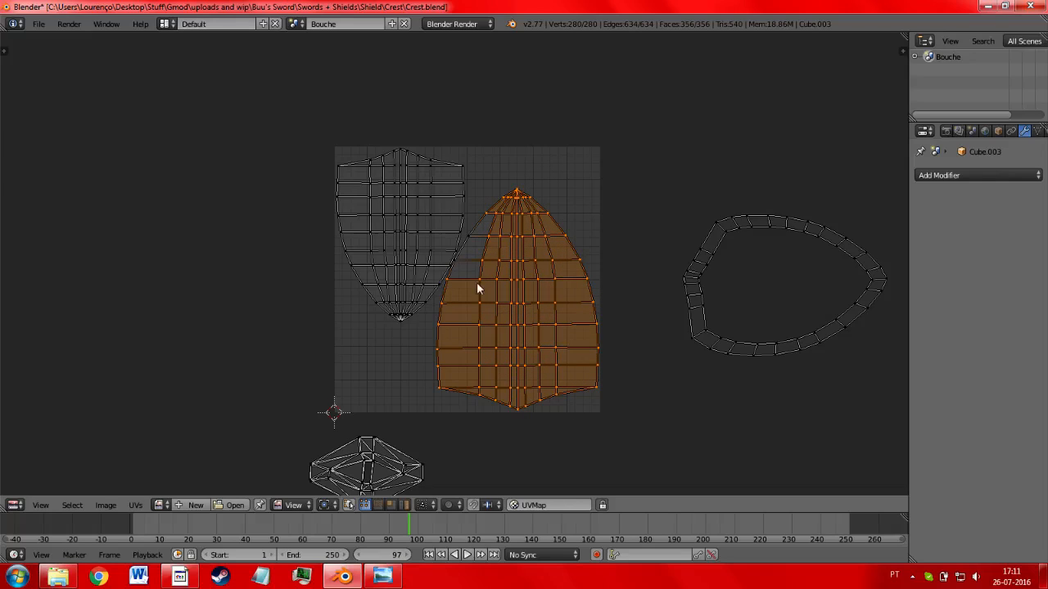
pyautogui.write('s.75')
pyautogui.press('Return')
# - Move the flipped shield island along X and Y into the UV square's upper right corner
pyautogui.press('g')
pyautogui.press('x')
pyautogui.click(595, 226)
pyautogui.press('g')
pyautogui.press('y')
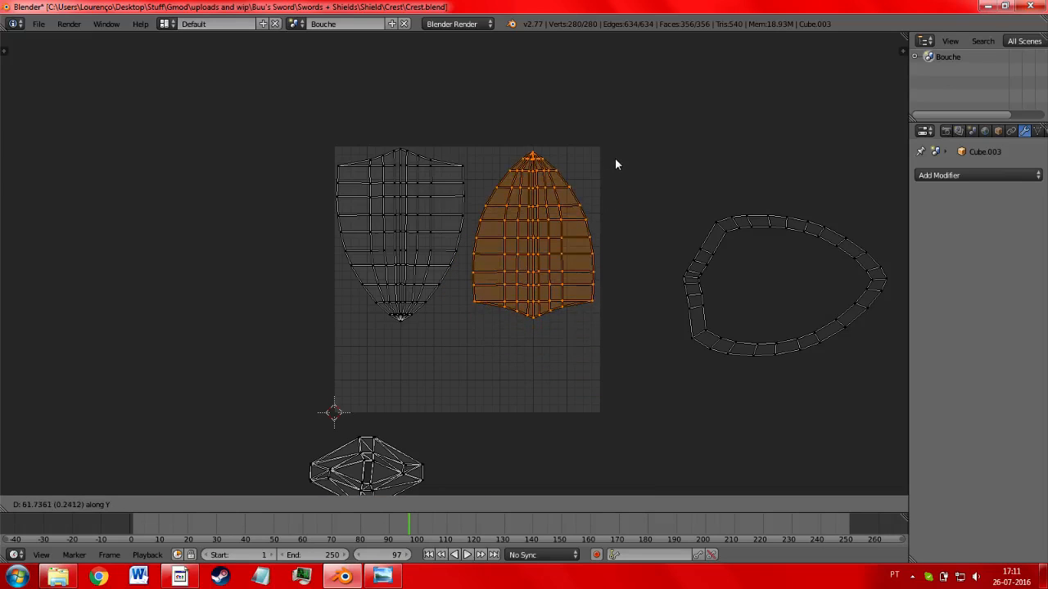
pyautogui.click(615, 160)
# - Select only the upright shield island in the UV square's left half and scale it by 1.25
pyautogui.press('a')
pyautogui.press('c')
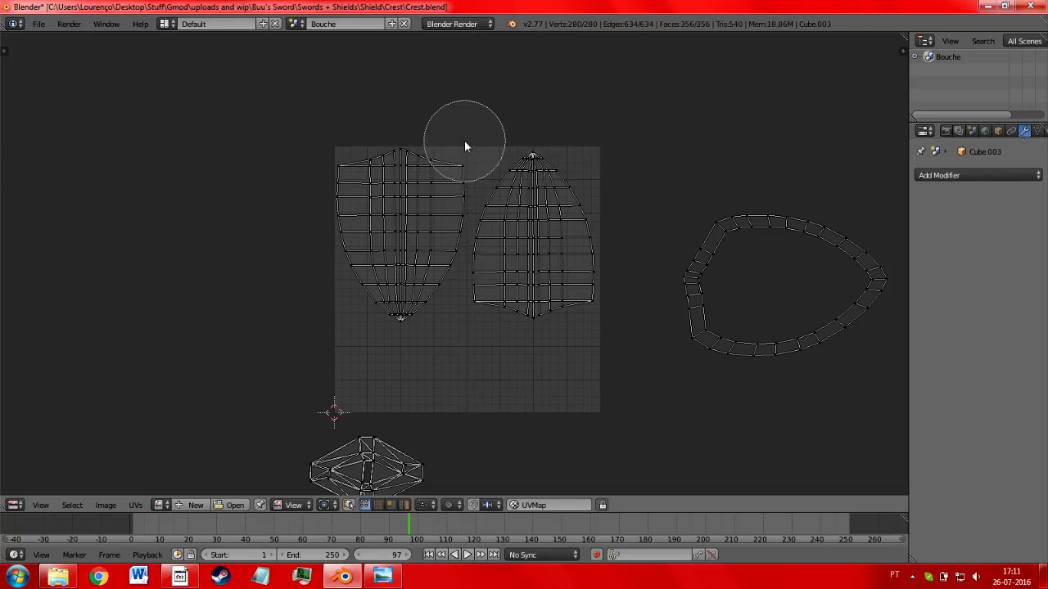
pyautogui.moveTo(464, 140); pyautogui.dragTo(430, 168)
pyautogui.press('Escape')
pyautogui.press('c')
pyautogui.moveTo(346, 187)
pyautogui.mouseDown()
pyautogui.moveTo(356, 162)
pyautogui.moveTo(374, 297)
pyautogui.moveTo(399, 209)
pyautogui.moveTo(444, 180)
pyautogui.moveTo(410, 298)
pyautogui.mouseUp()
pyautogui.press('Escape')
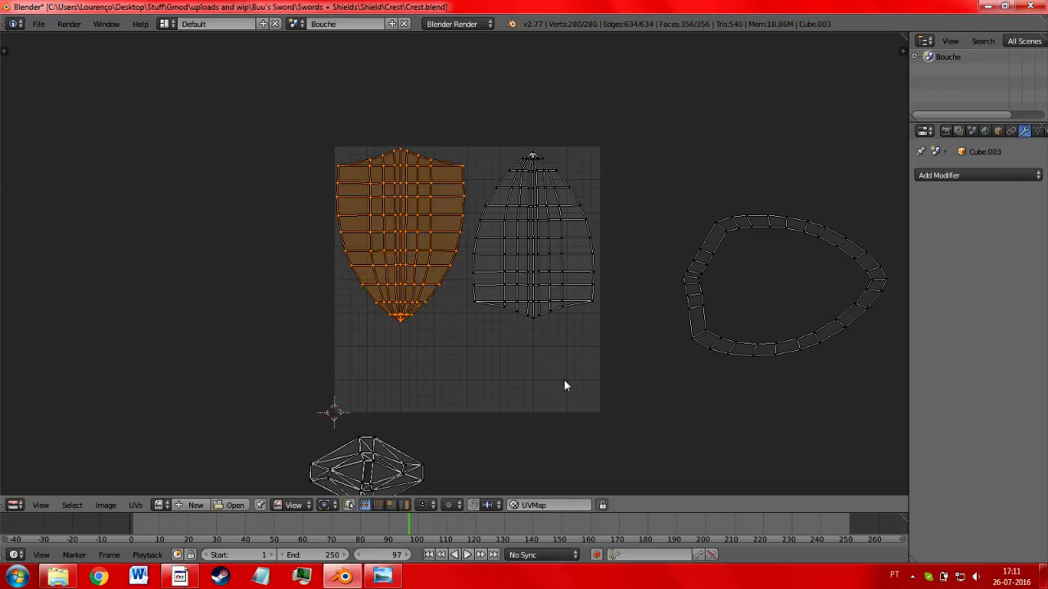
pyautogui.write('s.25')
pyautogui.press('BackSpace')
pyautogui.press('BackSpace')
pyautogui.press('BackSpace')
pyautogui.write('1.25')
pyautogui.click(571, 380)
# - Move the enlarged shield island partly past the UV square's left edge, clear of the flipped island
pyautogui.press('g')
pyautogui.press('x')
pyautogui.press('x')
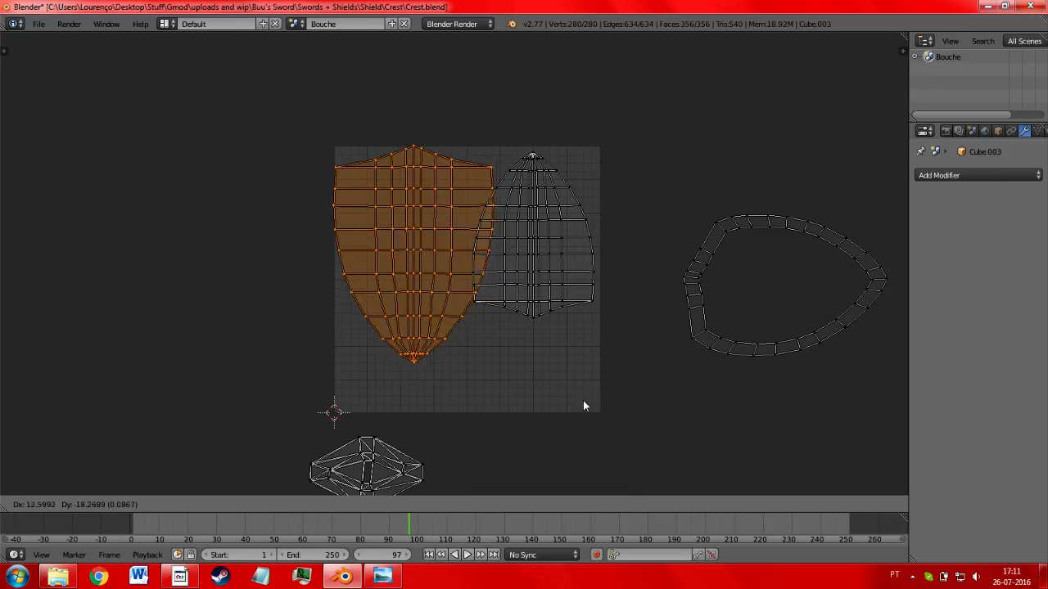
pyautogui.click(562, 396)
# - Select the smaller flipped shield island and move it down along Y into the UV square's lower right corner
pyautogui.press('a')
pyautogui.press('b')
pyautogui.press('Escape')
pyautogui.press('c')
pyautogui.moveTo(494, 237)
pyautogui.mouseDown()
pyautogui.moveTo(510, 281)
pyautogui.moveTo(566, 286)
pyautogui.moveTo(547, 176)
pyautogui.moveTo(519, 227)
pyautogui.moveTo(538, 280)
pyautogui.mouseUp()
pyautogui.press('Escape')
pyautogui.press('g')
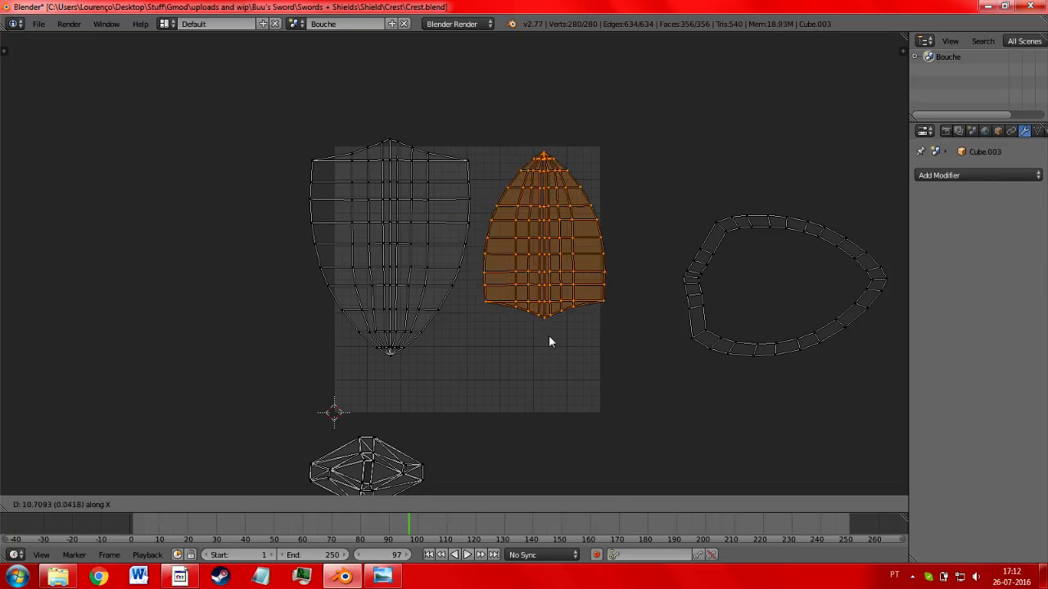
pyautogui.press('y')
pyautogui.click(546, 368)
# - Select the larger upright shield island, fit it into the UV square's upper left corner, and deselect it
pyautogui.press('a')
pyautogui.press('b')
pyautogui.press('Escape')
pyautogui.press('c')
pyautogui.moveTo(397, 362)
pyautogui.mouseDown()
pyautogui.moveTo(351, 173)
pyautogui.moveTo(417, 206)
pyautogui.moveTo(385, 230)
pyautogui.moveTo(480, 189)
pyautogui.moveTo(410, 310)
pyautogui.mouseUp()
pyautogui.press('Escape')
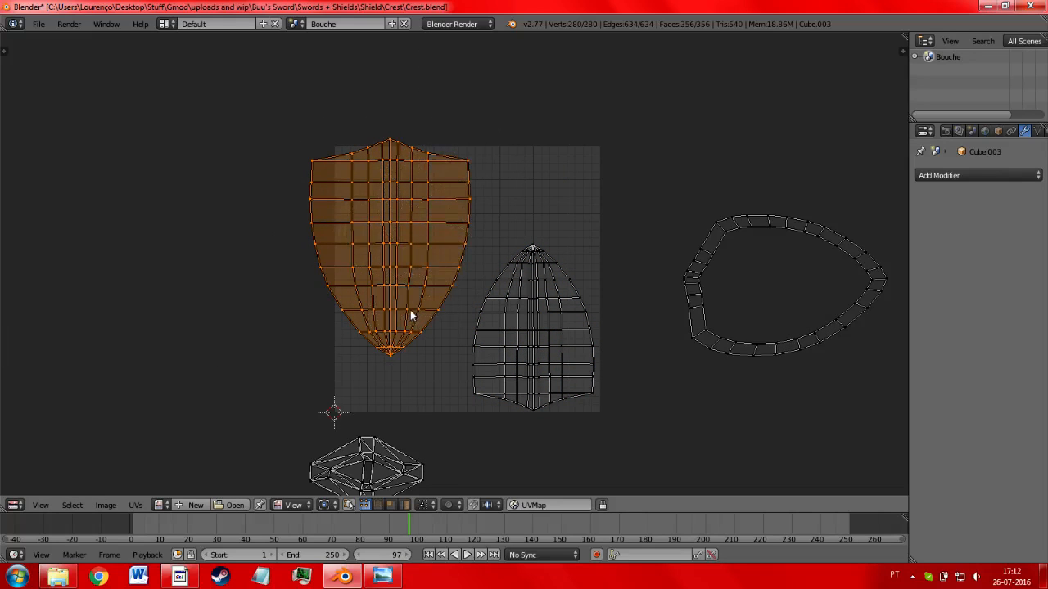
pyautogui.press('g')
pyautogui.press('x')
pyautogui.press('y')
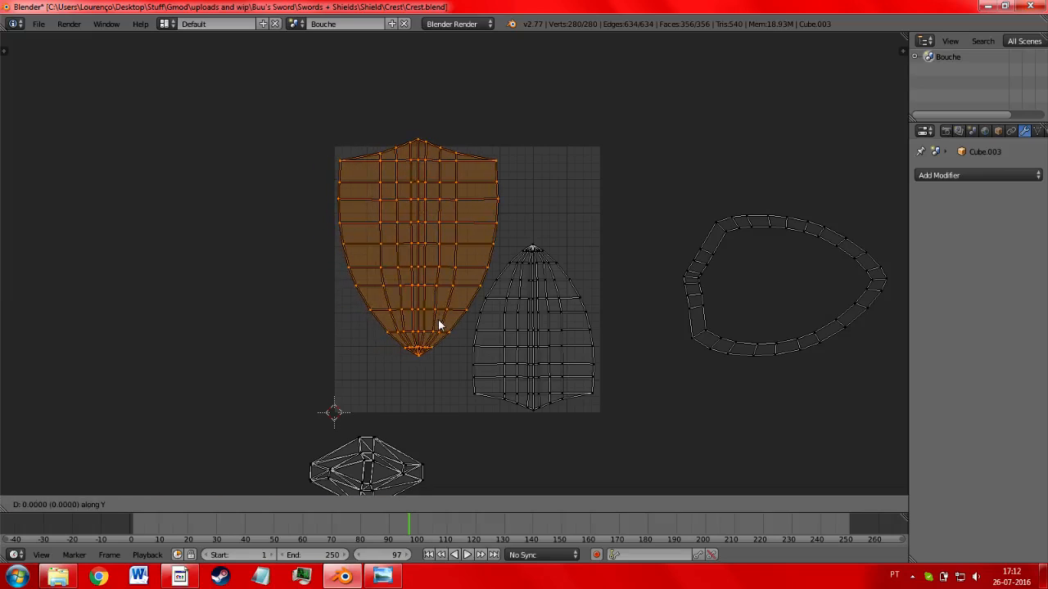
pyautogui.click(450, 332)
pyautogui.press('a')
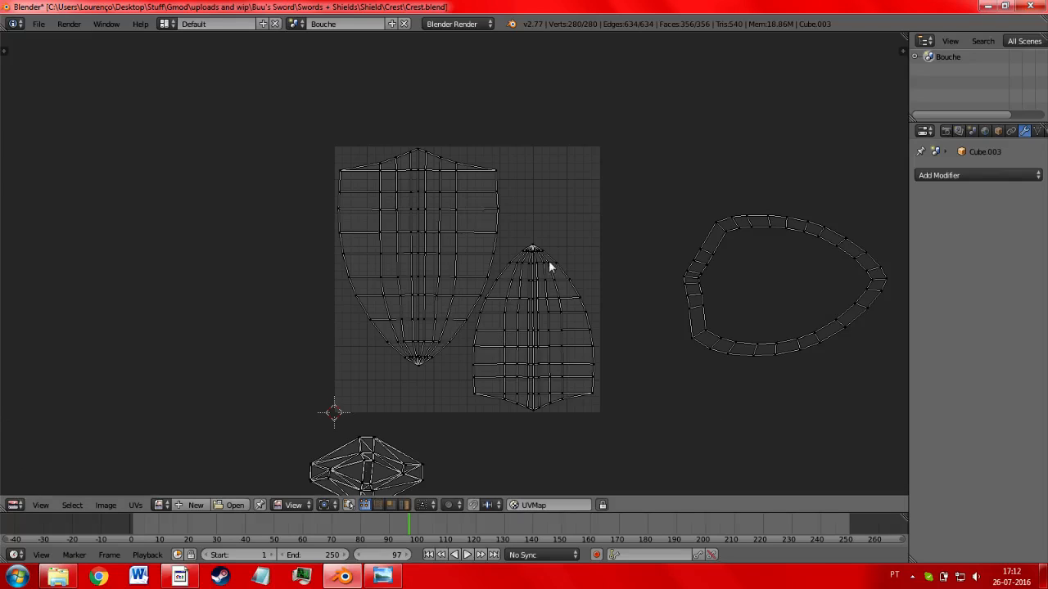
# - Select the rim island outside the UV square, rotate it point upward, and move it over the smaller shield island
pyautogui.moveTo(564, 453); pyautogui.dragTo(507, 329, button='middle')
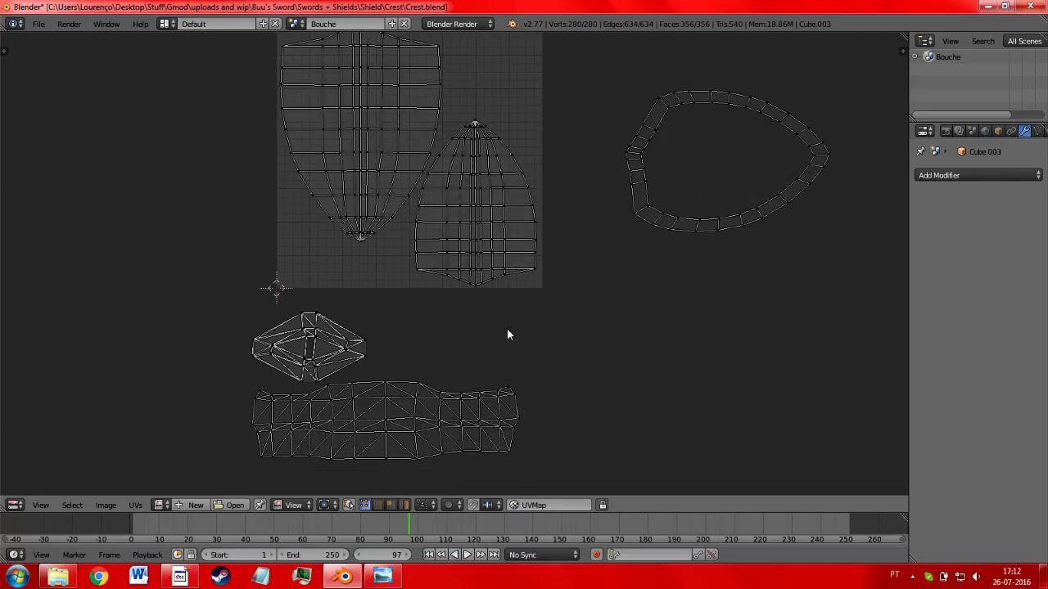
pyautogui.press('b')
pyautogui.moveTo(604, 64); pyautogui.dragTo(854, 315)
pyautogui.press('r')
pyautogui.click(794, 82)
pyautogui.press('g')
pyautogui.click(543, 121)
# - Scale the rim island down to fit within the smaller shield island's outline, adjust its position, and deselect it
pyautogui.press('s')
pyautogui.click(583, 152)
pyautogui.press('g')
pyautogui.click(584, 151)
pyautogui.scroll(3, 584, 151)
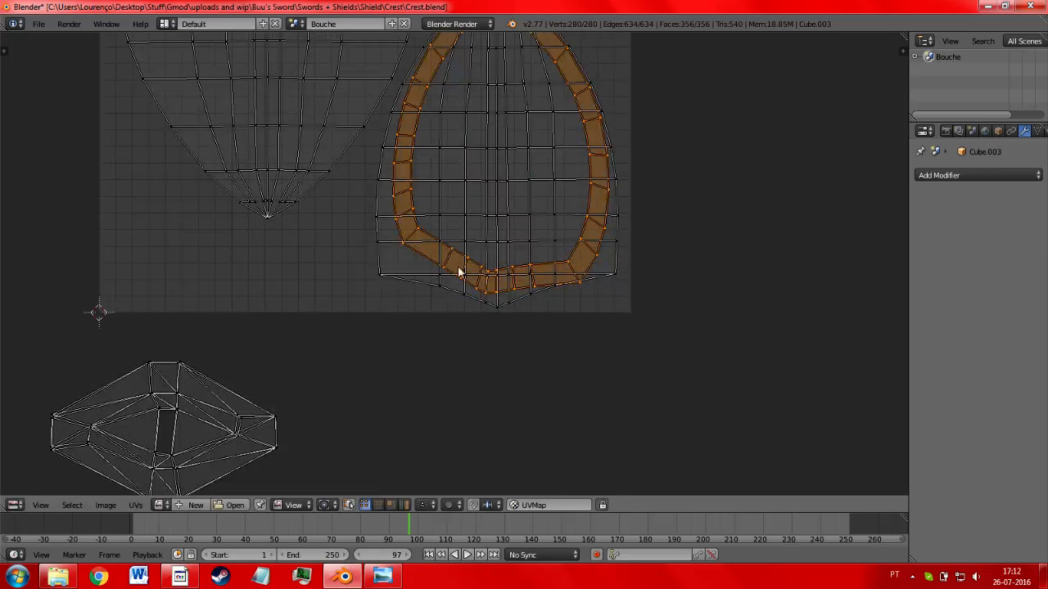
pyautogui.scroll(-3, 577, 280)
pyautogui.press('a')
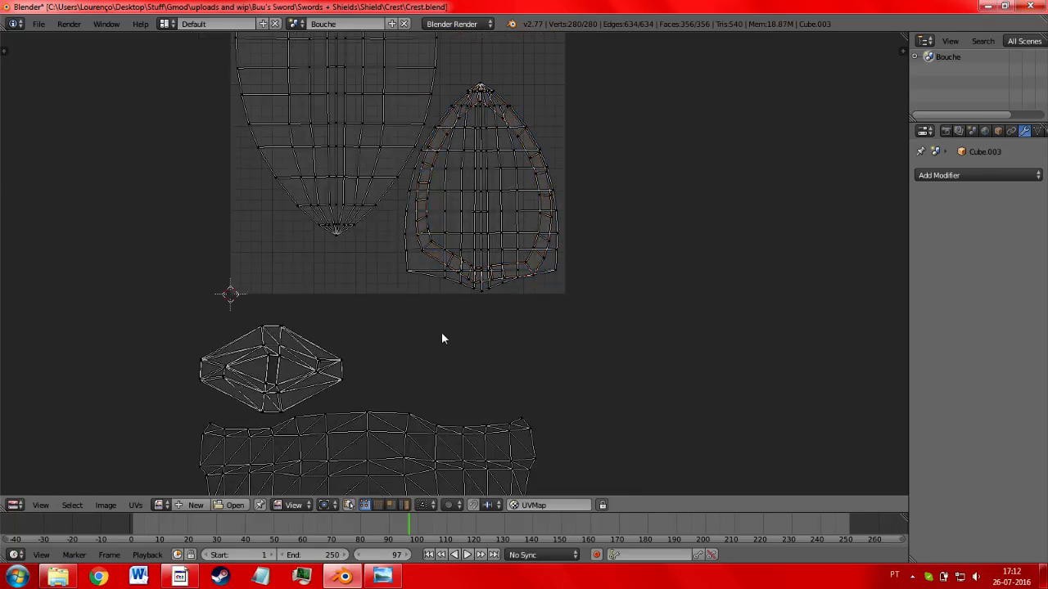
# - Select the diamond-shaped island below the UV square, shrink it, and fit it into the square's lower left corner
pyautogui.press('b')
pyautogui.moveTo(370, 290); pyautogui.dragTo(165, 401)
pyautogui.press('g')
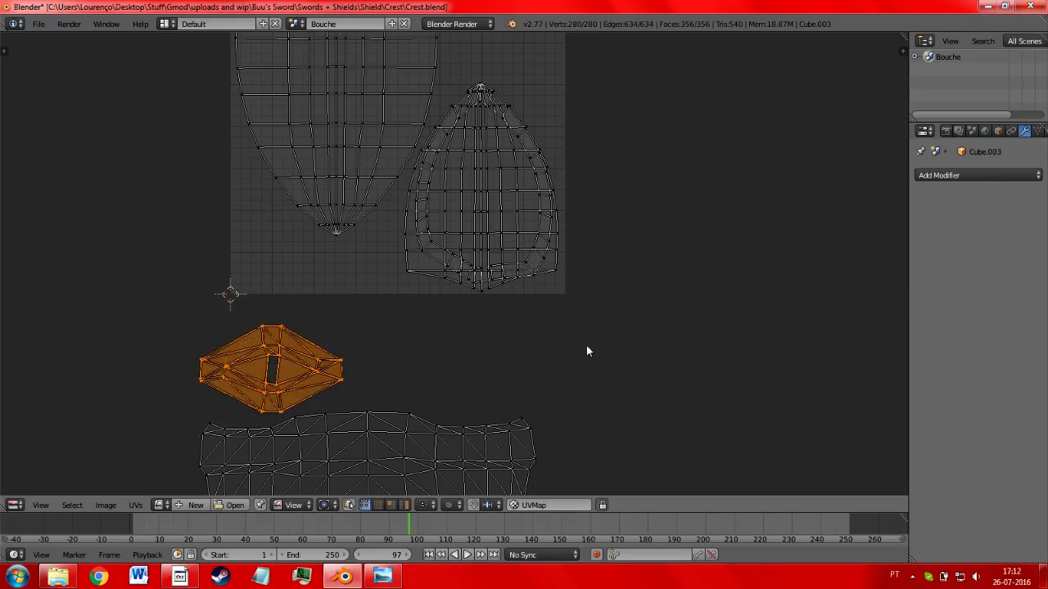
pyautogui.click(517, 267)
pyautogui.press('s')
pyautogui.click(456, 275)
pyautogui.press('g')
pyautogui.click(460, 242)
pyautogui.press('s')
pyautogui.click(436, 250)
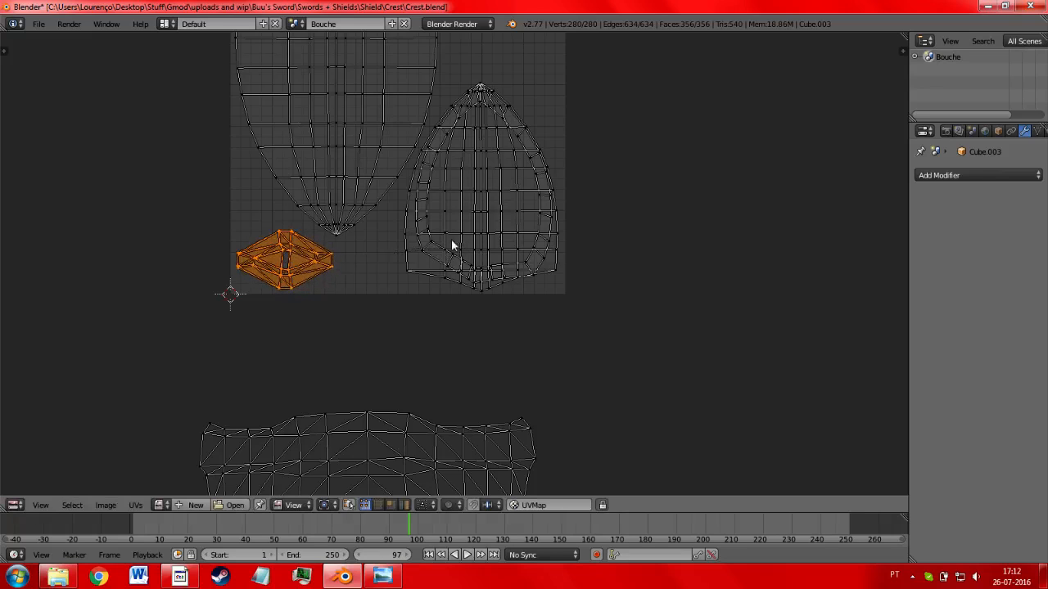
# - Deselect the diamond-shaped island and select the long handle island below the UV square
pyautogui.moveTo(454, 223); pyautogui.dragTo(459, 373, button='middle')
pyautogui.press('a')
pyautogui.moveTo(461, 308); pyautogui.dragTo(450, 67, button='middle')
pyautogui.scroll(-1, 451, 67)
pyautogui.press('b')
pyautogui.moveTo(577, 268); pyautogui.dragTo(102, 410)
pyautogui.moveTo(548, 445); pyautogui.dragTo(538, 511, button='middle')
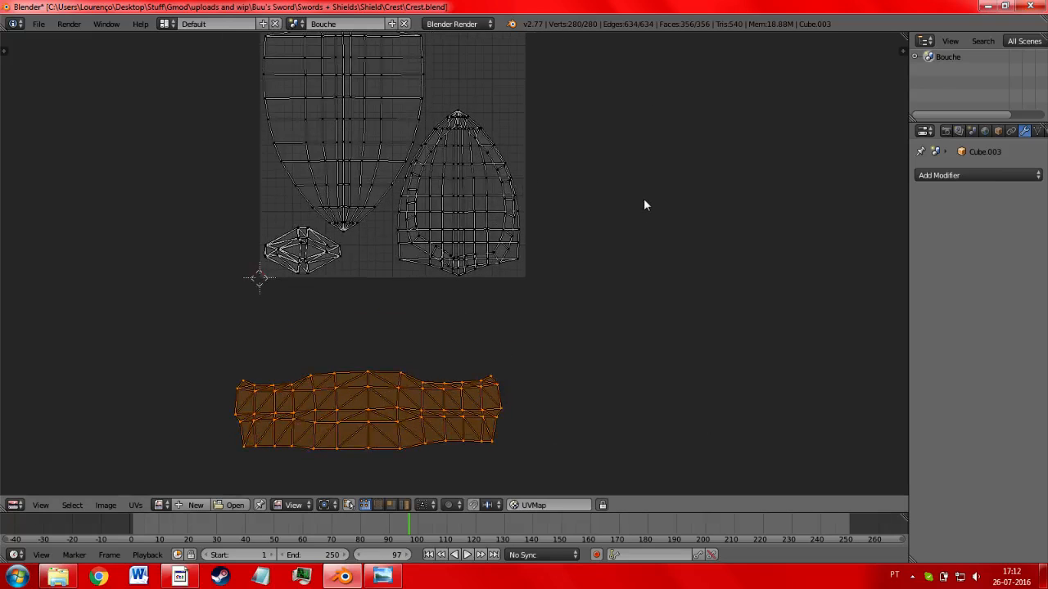
# - Try rotating the long handle island by 90 degrees, and undo the rotation
pyautogui.write('r90')
pyautogui.press('Return')
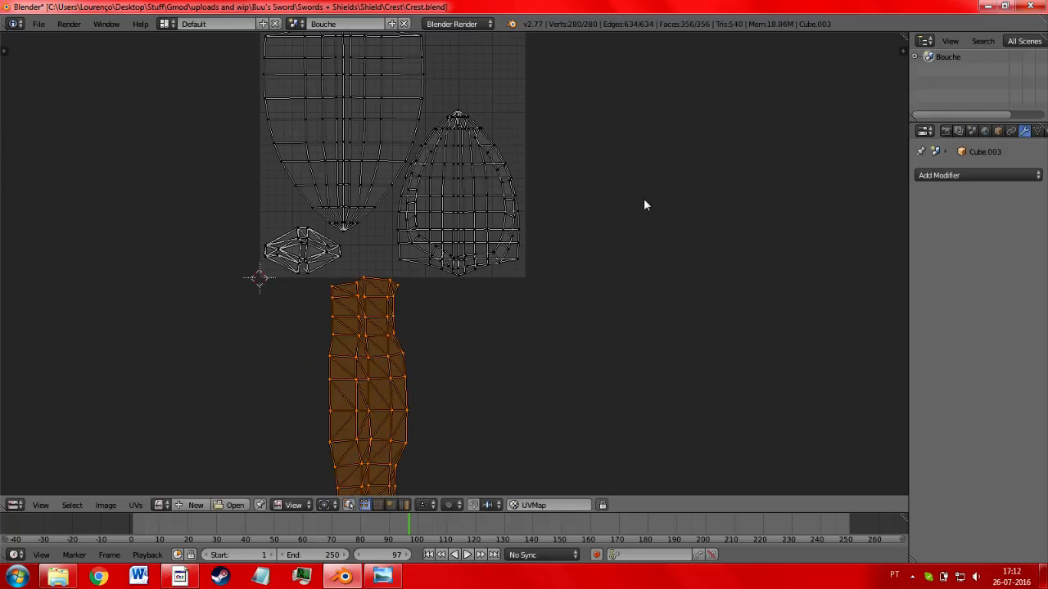
pyautogui.hotkey('ctrl', 'z')
# - Move the long handle island to the UV square's upper right corner and rotate it to a diagonal
pyautogui.moveTo(652, 223); pyautogui.dragTo(634, 309, button='middle')
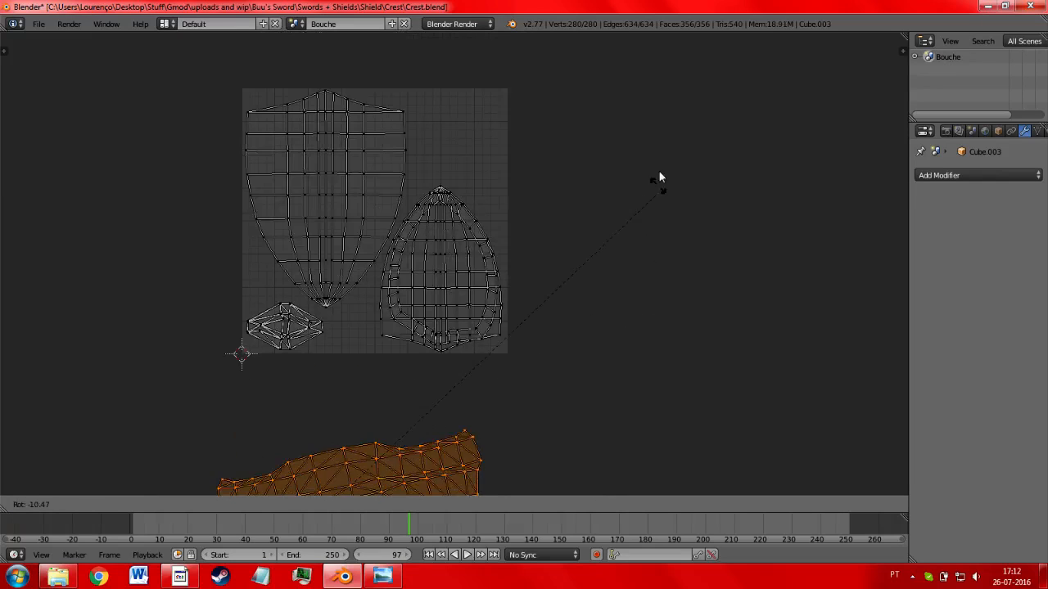
pyautogui.press('g')
pyautogui.click(712, 413)
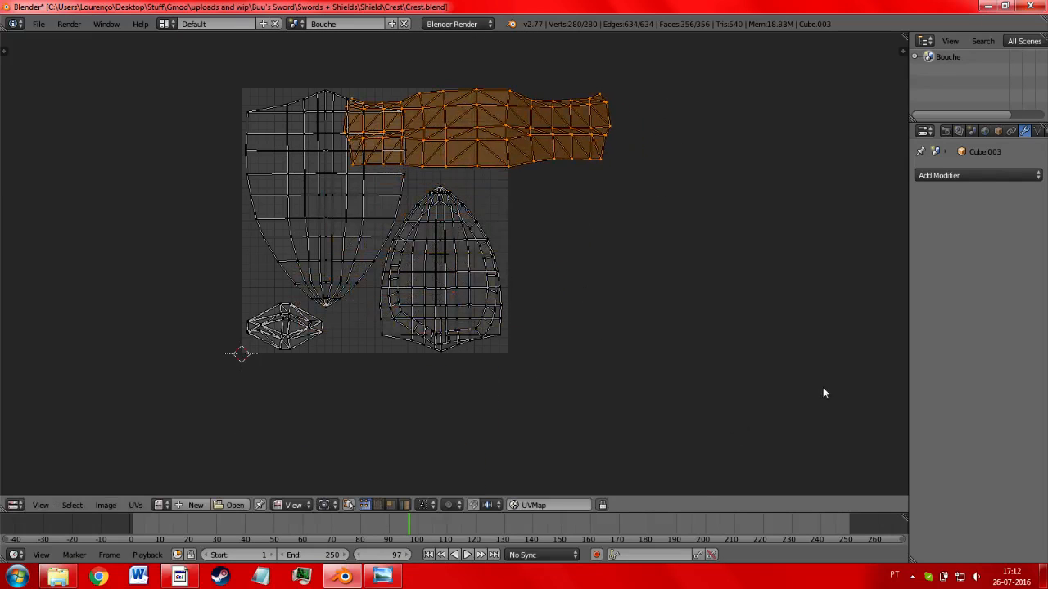
pyautogui.press('r')
pyautogui.click(606, 122)
pyautogui.press('g')
pyautogui.click(616, 141)
# - Scale the handle island down and adjust its angle and position beside the two shield islands
pyautogui.press('s')
pyautogui.click(614, 211)
pyautogui.press('r')
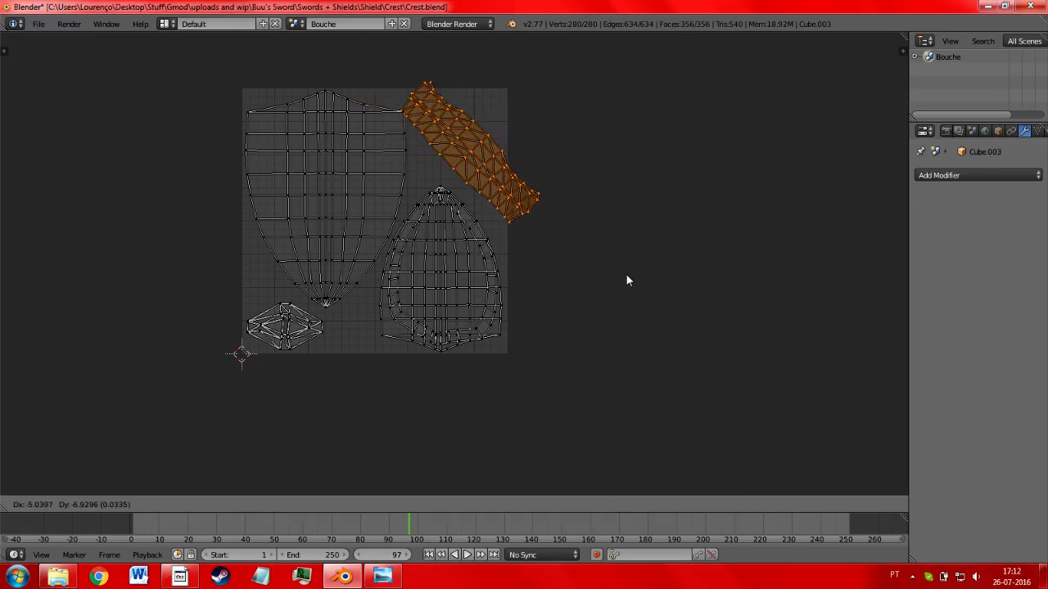
pyautogui.click(633, 278)
# - Fine-tune the handle island's rotation to follow the gap above the smaller shield island
pyautogui.scroll(2, 686, 188)
pyautogui.press('r')
pyautogui.click(743, 246)
pyautogui.press('r')
pyautogui.click(731, 249)
pyautogui.press('r')
pyautogui.click(773, 267)
pyautogui.press('r')
pyautogui.click(766, 265)
pyautogui.press('r')
pyautogui.click(742, 239)
# - Nudge the handle island inside the UV square's upper right corner and check its clearance from the neighbouring islands
pyautogui.press('g')
pyautogui.click(735, 234)
pyautogui.press('g')
pyautogui.click(736, 231)
pyautogui.scroll(3, 596, 86)
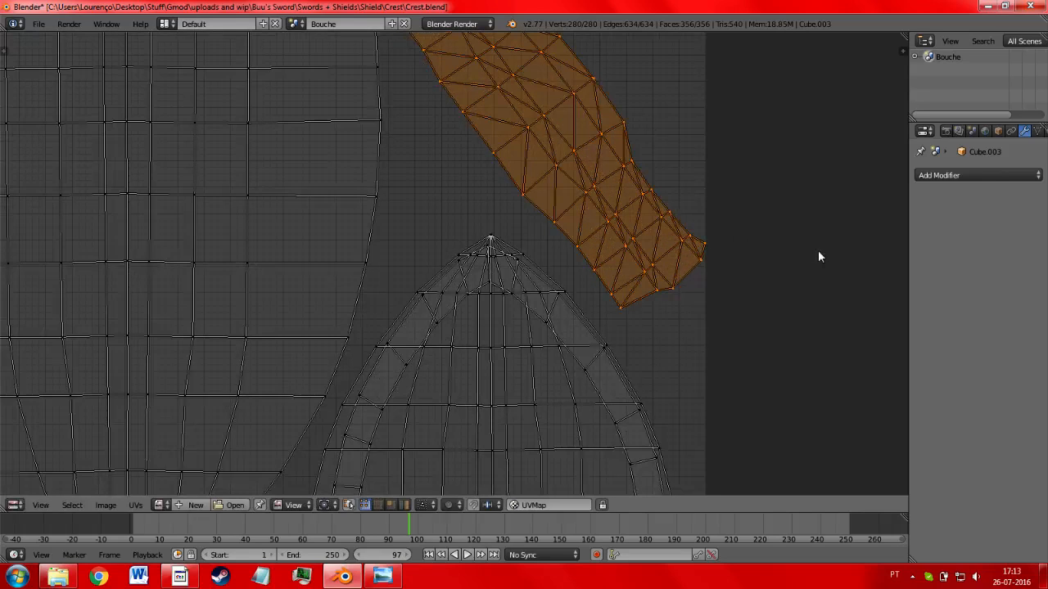
pyautogui.scroll(-4, 686, 258)
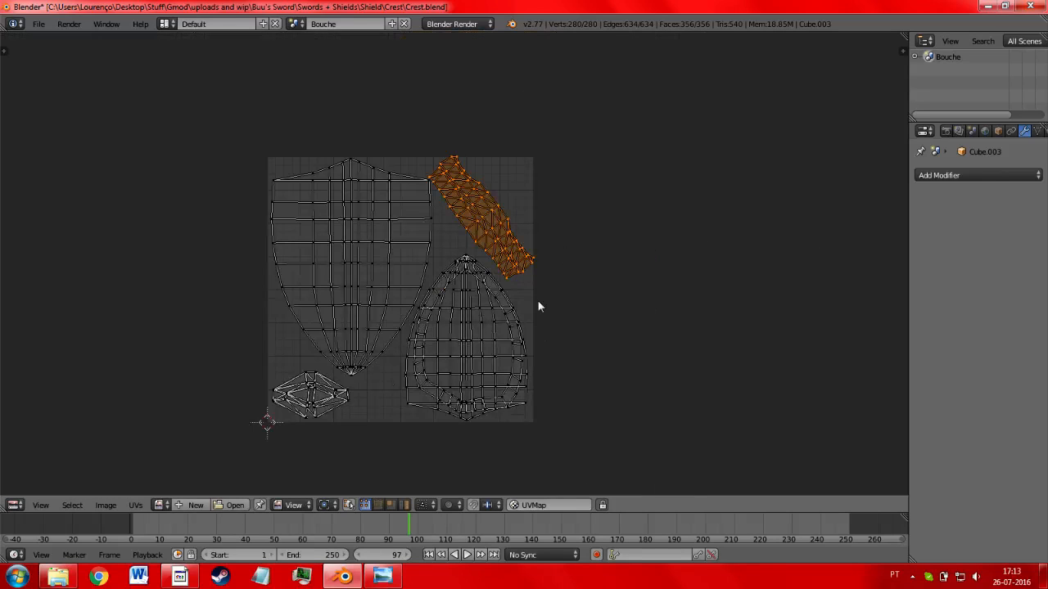
# - Reposition the handle island in the UV square's upper right corner with separate horizontal and vertical moves
pyautogui.press('g')
pyautogui.click(585, 326)
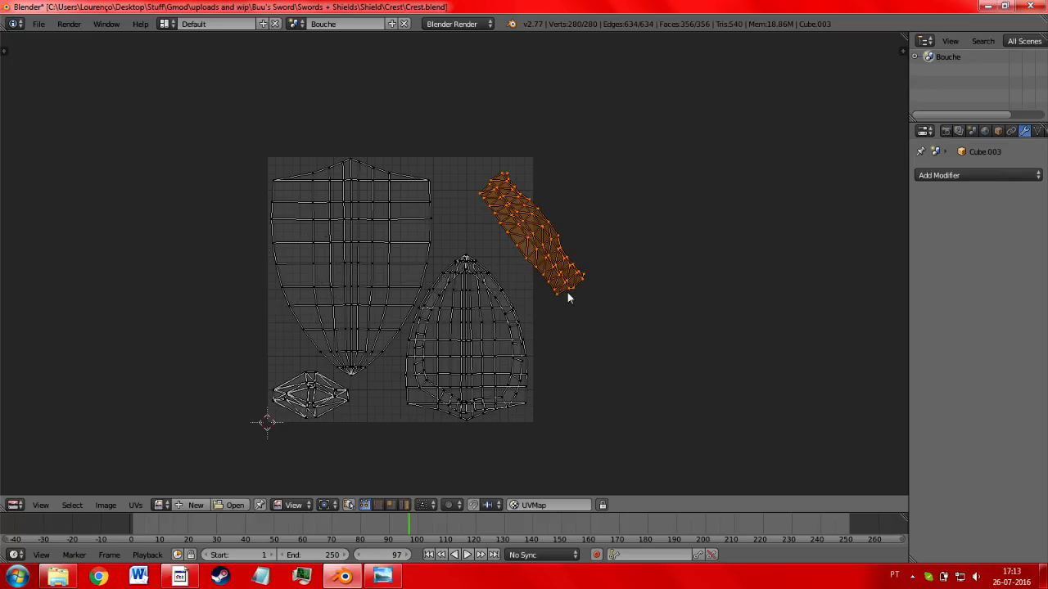
pyautogui.press('g')
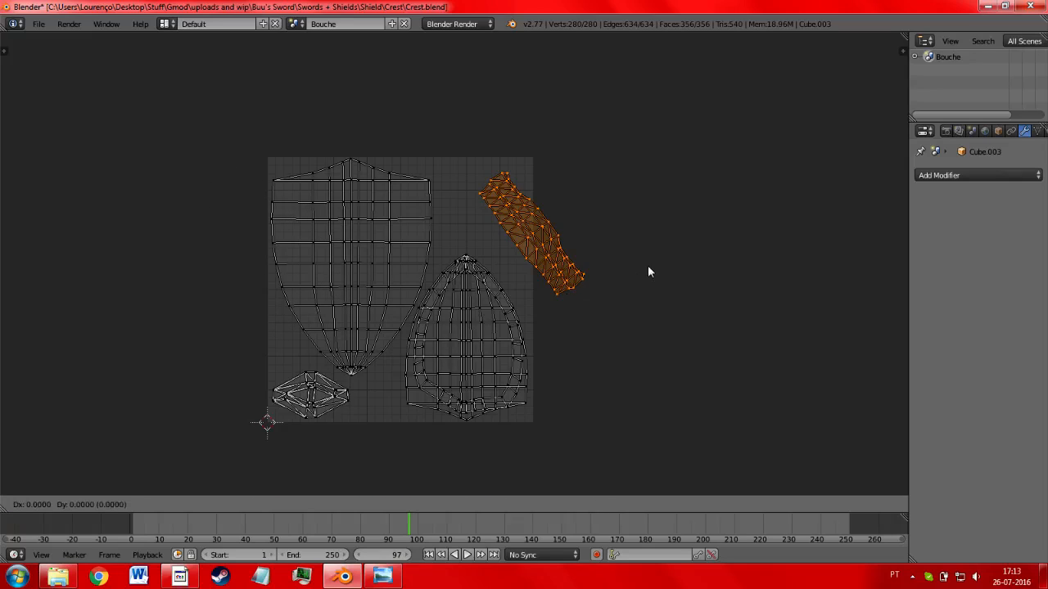
pyautogui.press('x')
pyautogui.click(606, 252)
pyautogui.press('g')
pyautogui.press('y')
pyautogui.click(605, 239)
pyautogui.press('g')
pyautogui.press('x')
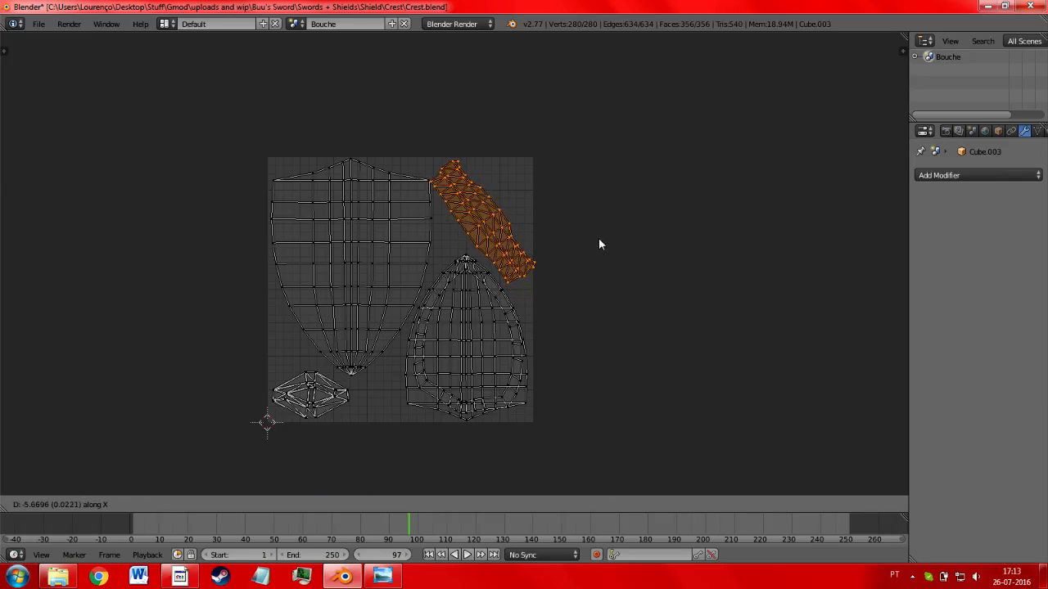
pyautogui.click(599, 238)
# - Rotate the handle island to a steeper diagonal and move it fully inside the UV square, clear of the larger shield island
pyautogui.scroll(3, 676, 241)
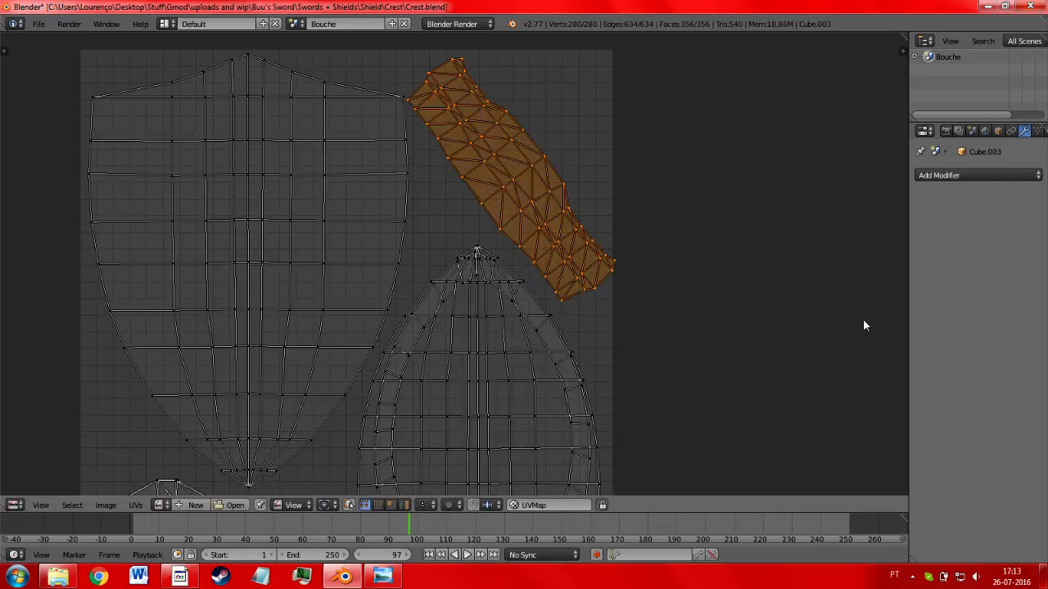
pyautogui.press('s')
pyautogui.press('Escape')
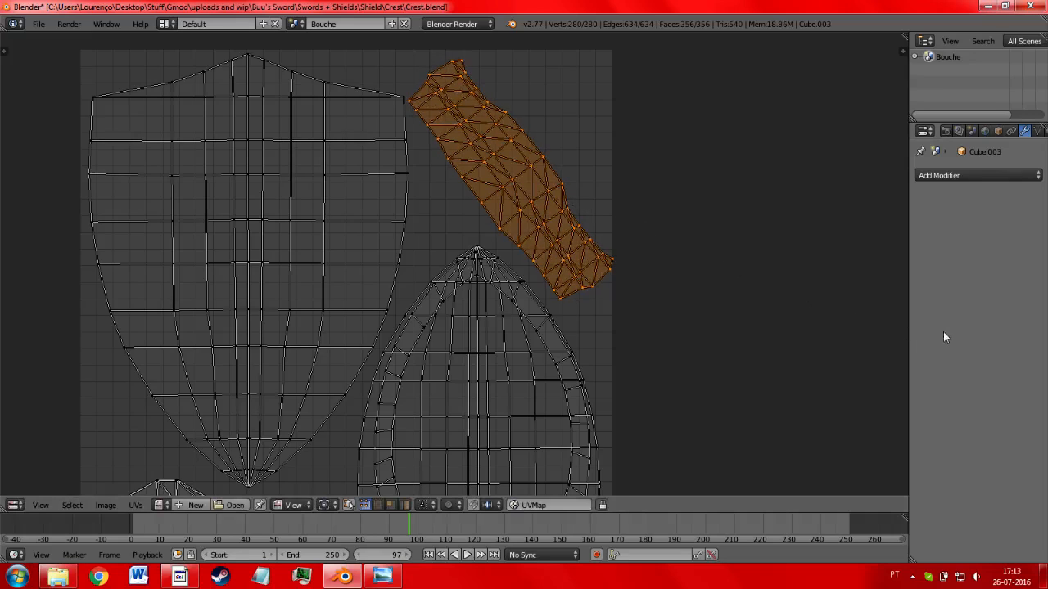
pyautogui.press('r')
pyautogui.click(770, 260)
pyautogui.press('g')
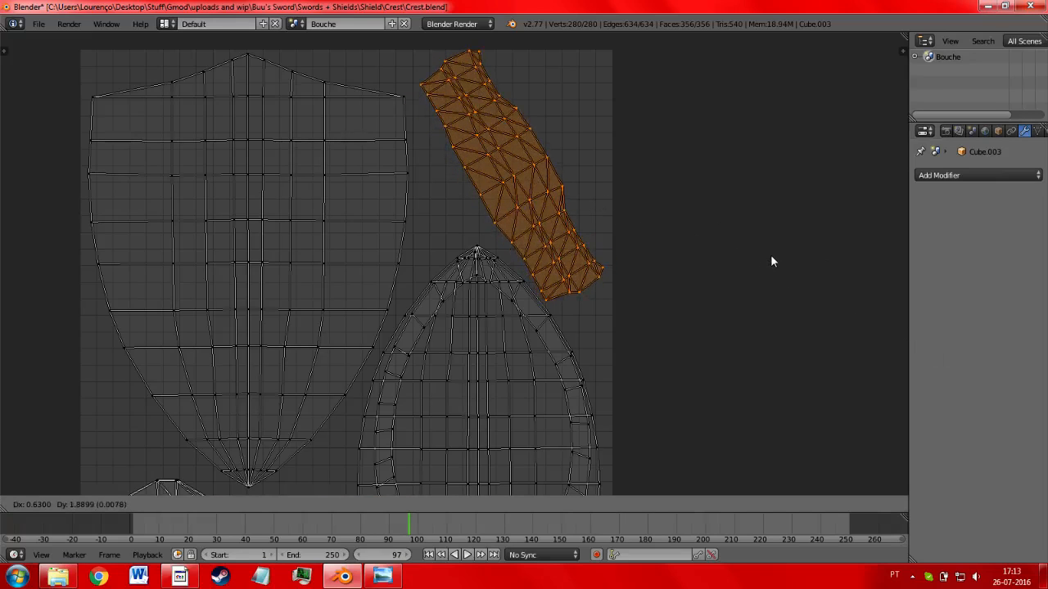
pyautogui.click(777, 259)
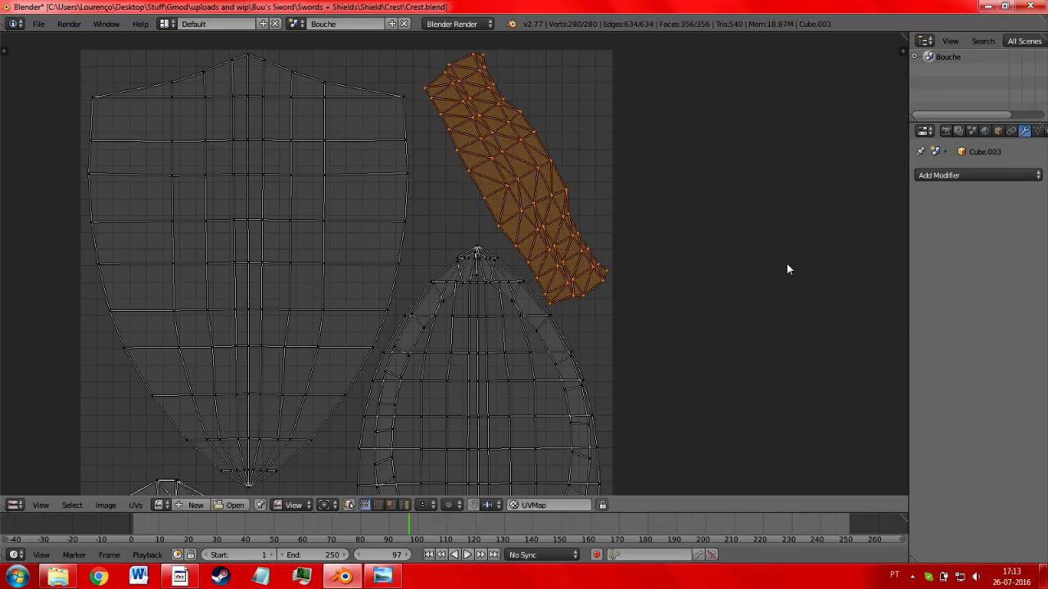
pyautogui.scroll(-5, 786, 262)
pyautogui.scroll(1, 706, 266)
pyautogui.press('r')
pyautogui.click(728, 112)
pyautogui.press('g')
pyautogui.click(581, 294)
pyautogui.hotkey('ctrl', 'z')
pyautogui.hotkey('ctrl', 'z')
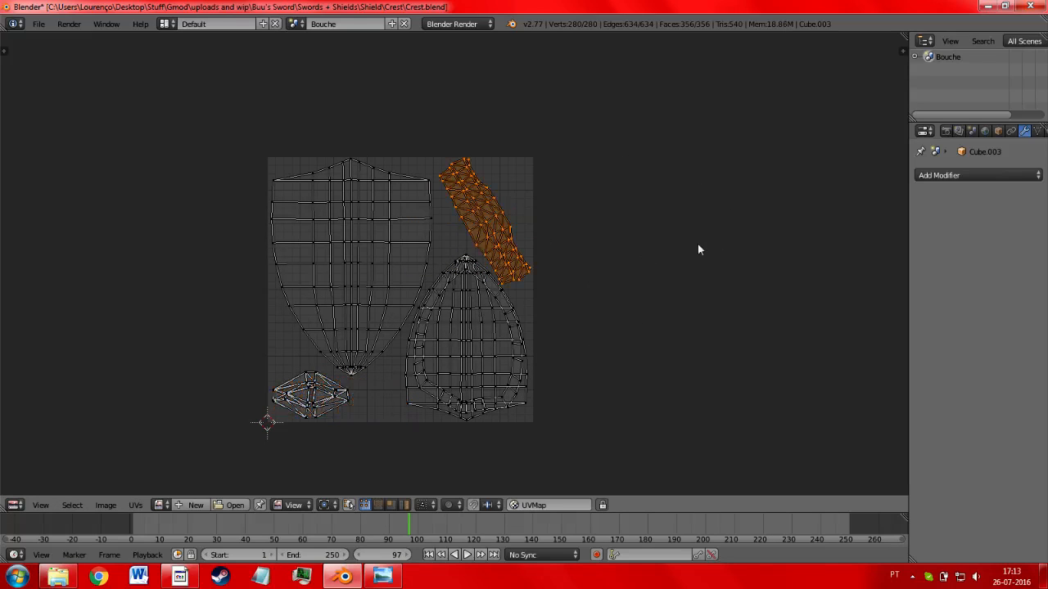
# - Deselect the handle island, then select all UV islands of the shield
pyautogui.scroll(2, 694, 250)
pyautogui.press('a')
pyautogui.scroll(-2, 674, 270)
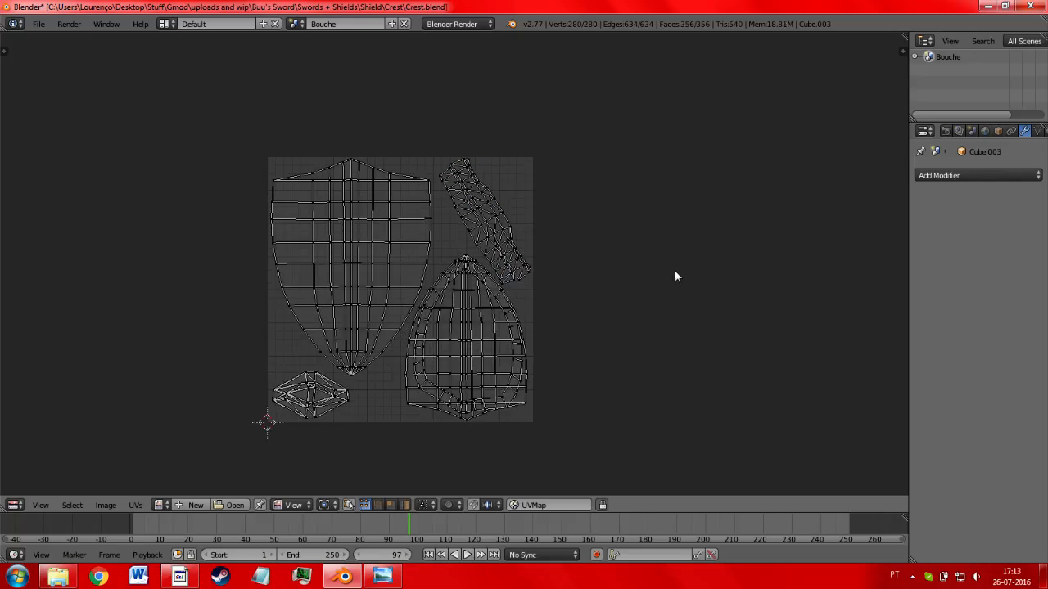
pyautogui.press('b')
pyautogui.press('Escape')
pyautogui.press('a')
pyautogui.press('a')
pyautogui.press('a')
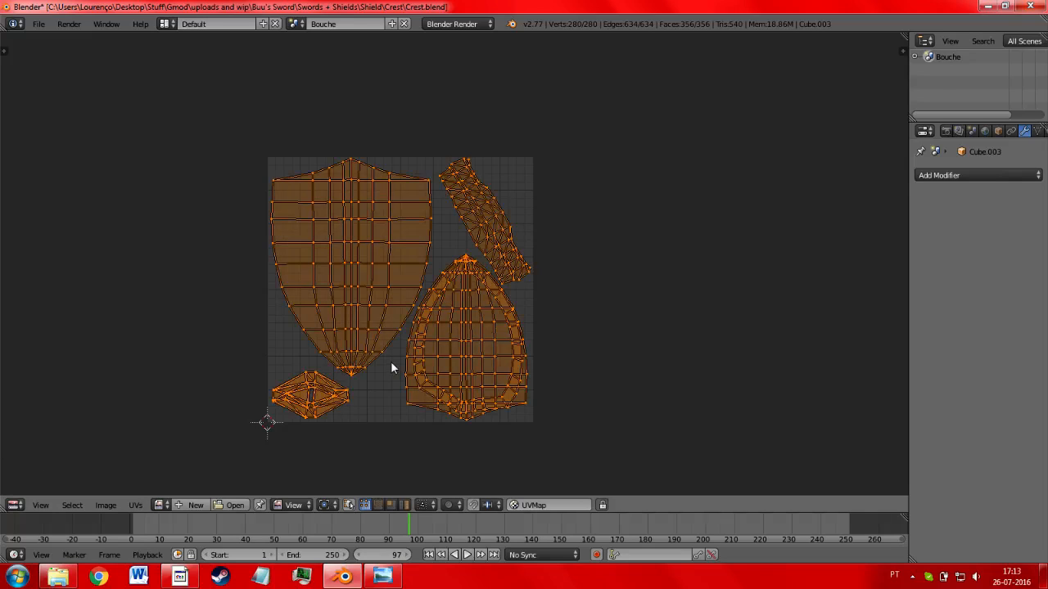
# - Inspect the joined shield in the 3D View in Object Mode, then return to its UV layout in Edit Mode
pyautogui.click(15, 505)
pyautogui.click(32, 495)
pyautogui.scroll(-2, 348, 234)
pyautogui.press('Tab')
pyautogui.moveTo(500, 280); pyautogui.dragTo(206, 332, button='middle')
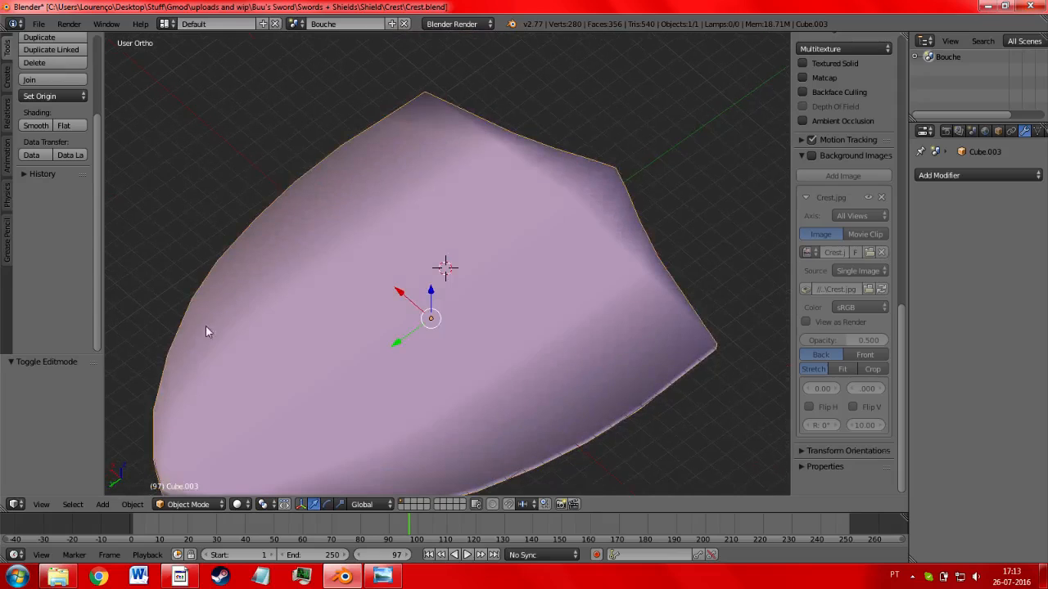
pyautogui.click(15, 504)
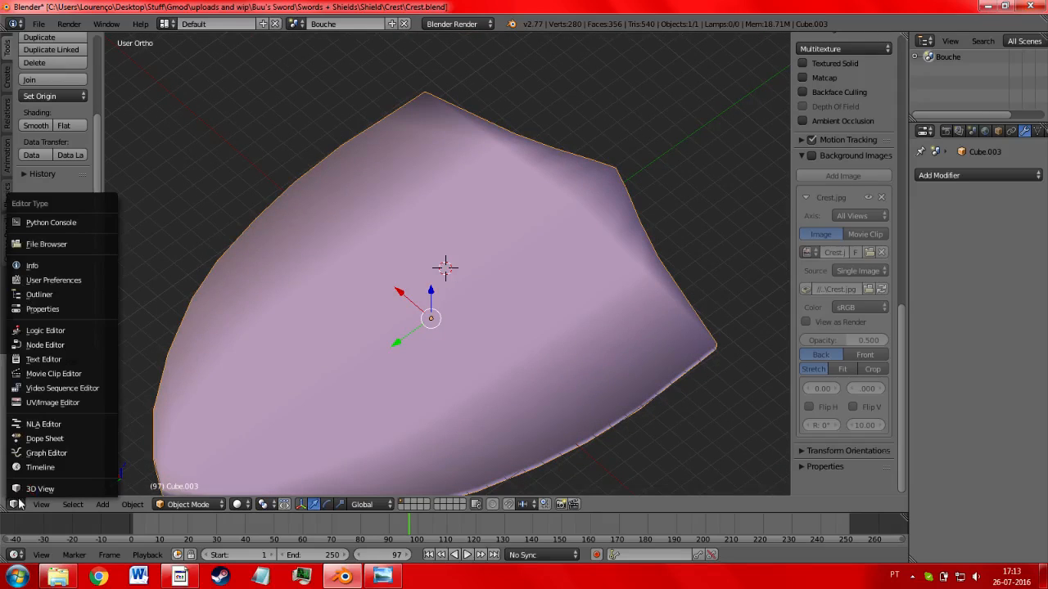
pyautogui.click(45, 404)
pyautogui.press('Tab')
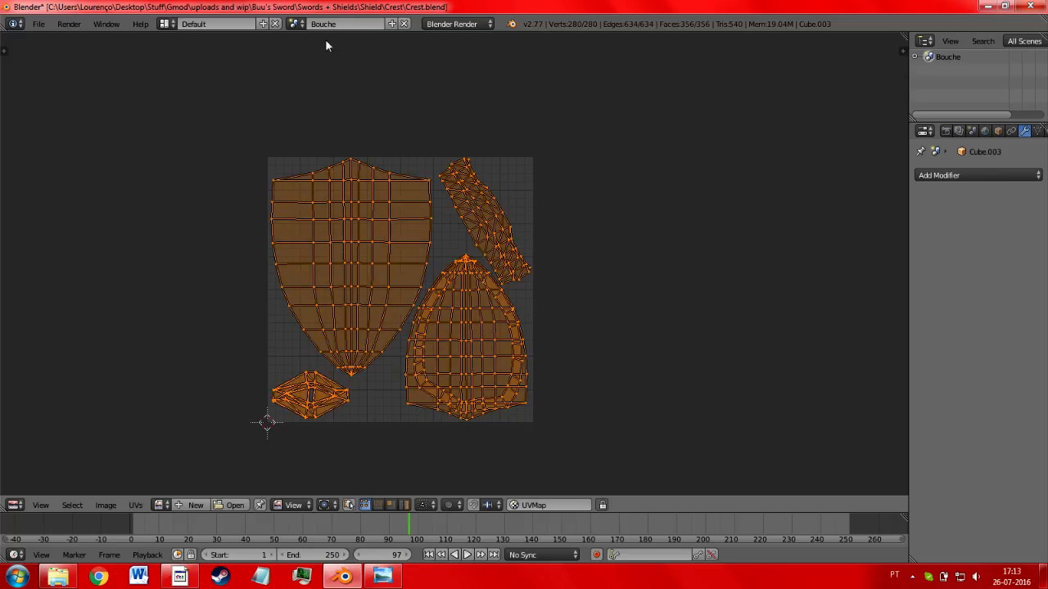
# - Export the UV layout as the PNG image UV.png at 1024 × 1024 into the Crest folder
pyautogui.click(106, 505)
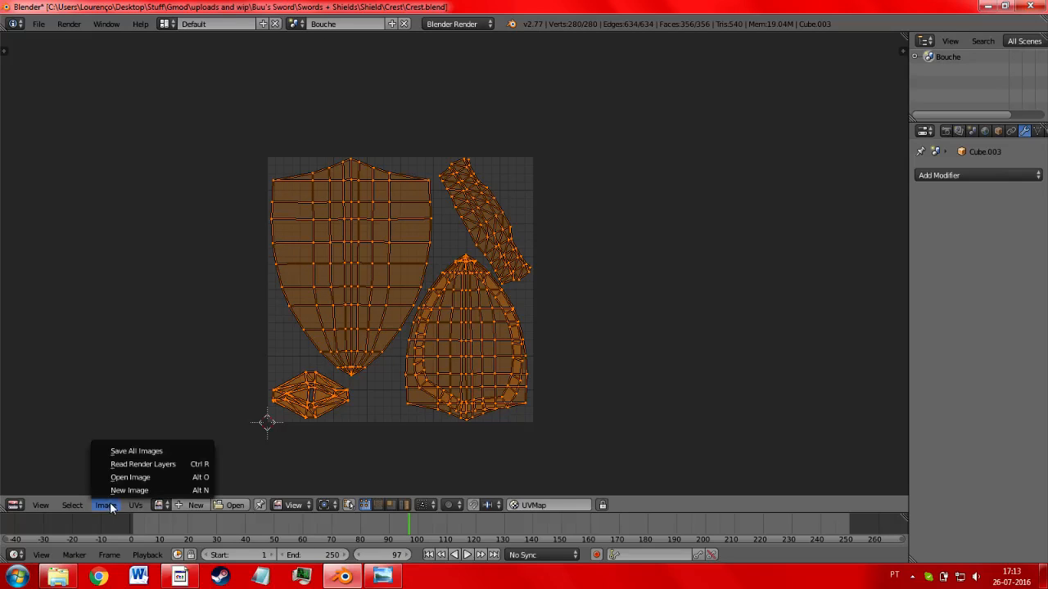
pyautogui.click(134, 505)
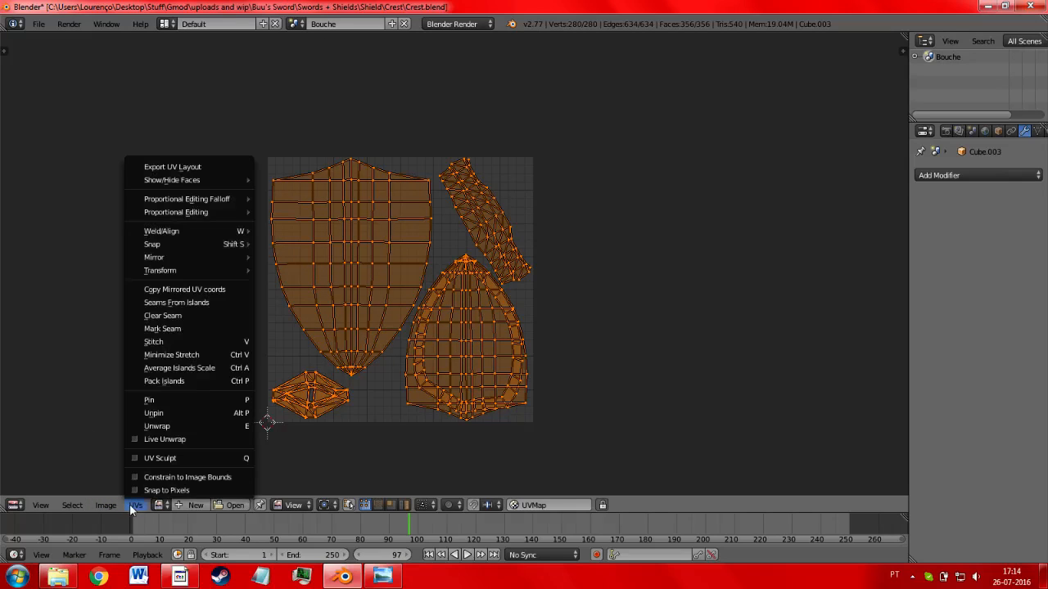
pyautogui.click(200, 167)
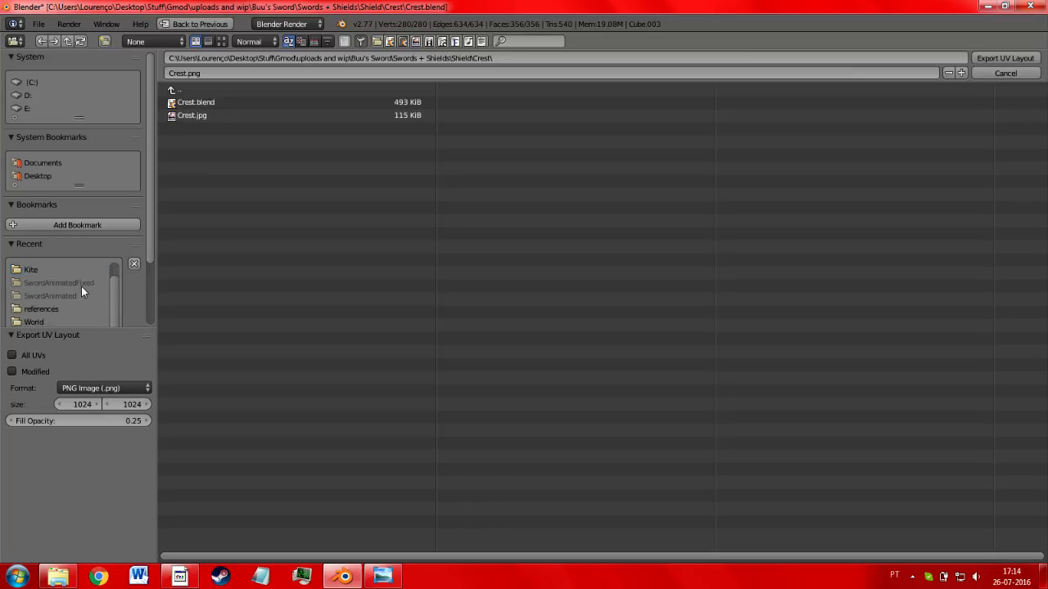
pyautogui.click(199, 73)
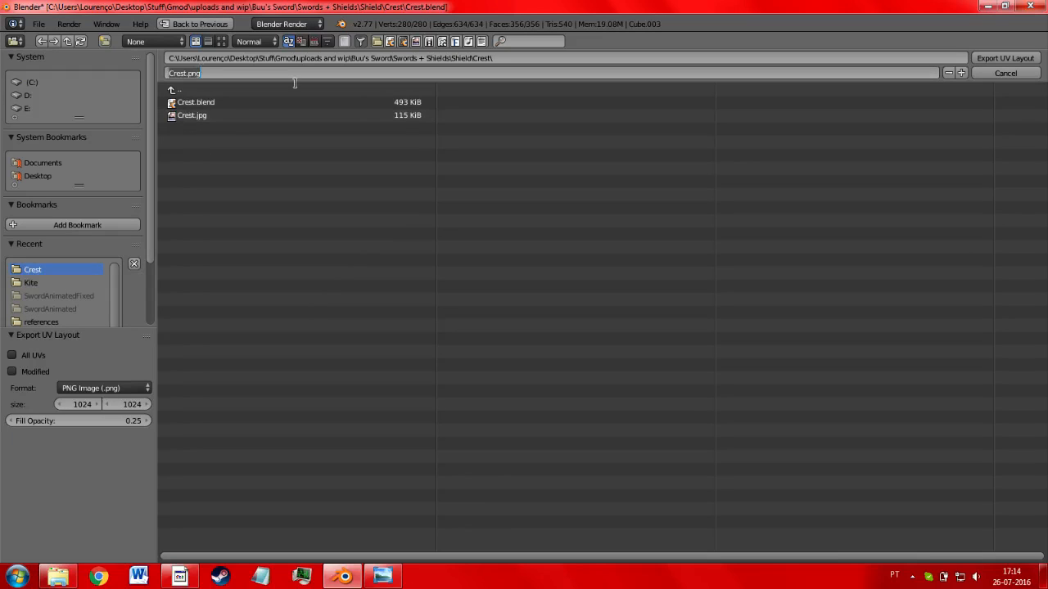
pyautogui.click(57, 577)
pyautogui.hotkey('alt', 'Tab')
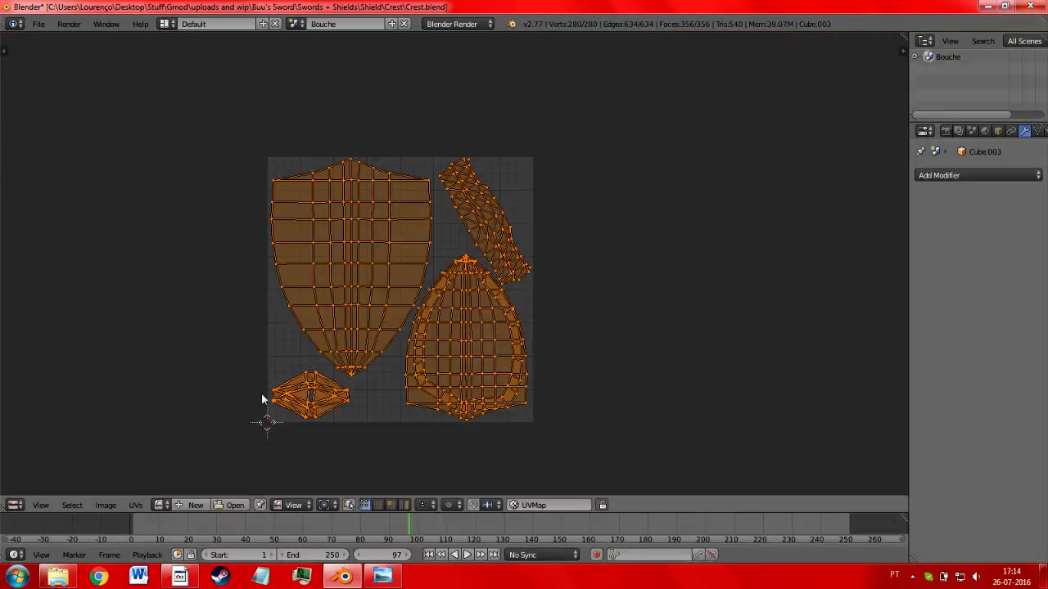
# - Switch back to the 3D View and save the Crest.blend file
pyautogui.click(15, 505)
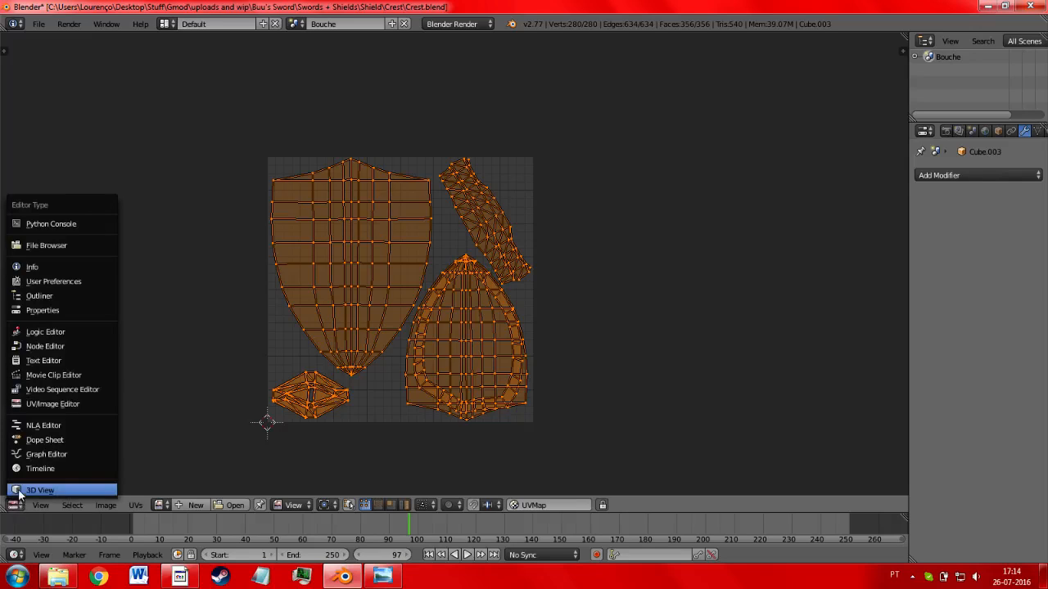
pyautogui.click(29, 489)
pyautogui.click(38, 24)
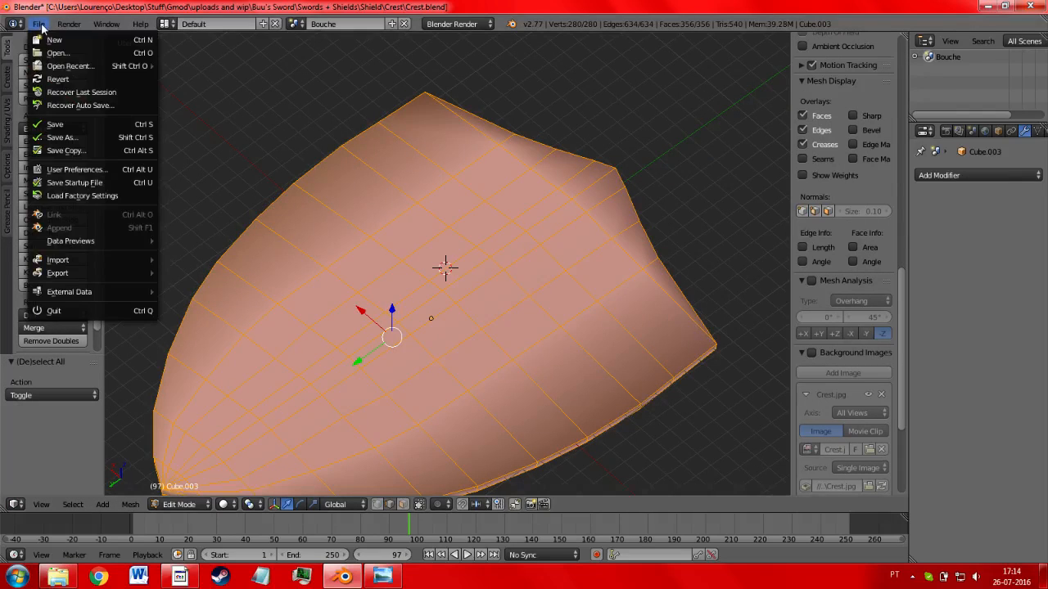
pyautogui.click(49, 125)
# - Switch to the Crest folder in Windows Explorer and delete the extra file beside Crest.blend
pyautogui.click(59, 578)
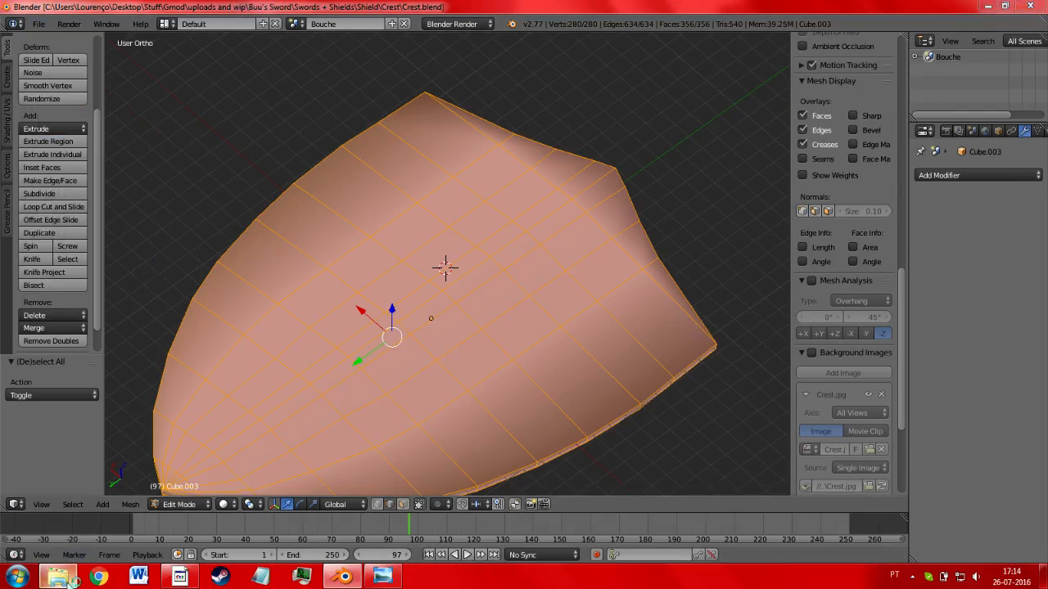
pyautogui.click(225, 112)
pyautogui.press('Delete')
pyautogui.press('Return')
# - View UV.png in Windows Photo Viewer to check the exported layout
pyautogui.click(288, 108)
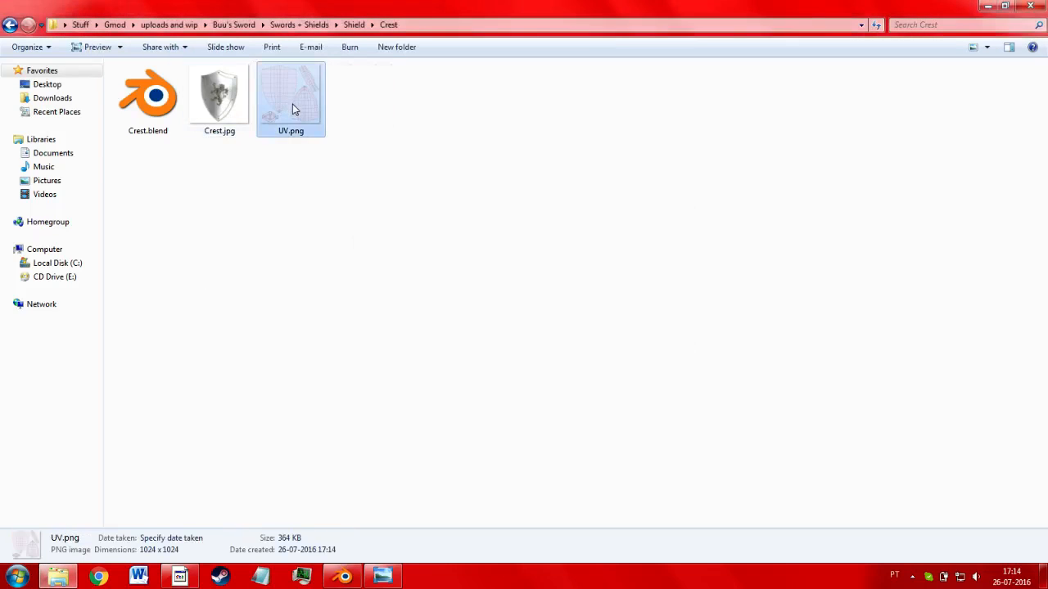
pyautogui.doubleClick(292, 107)
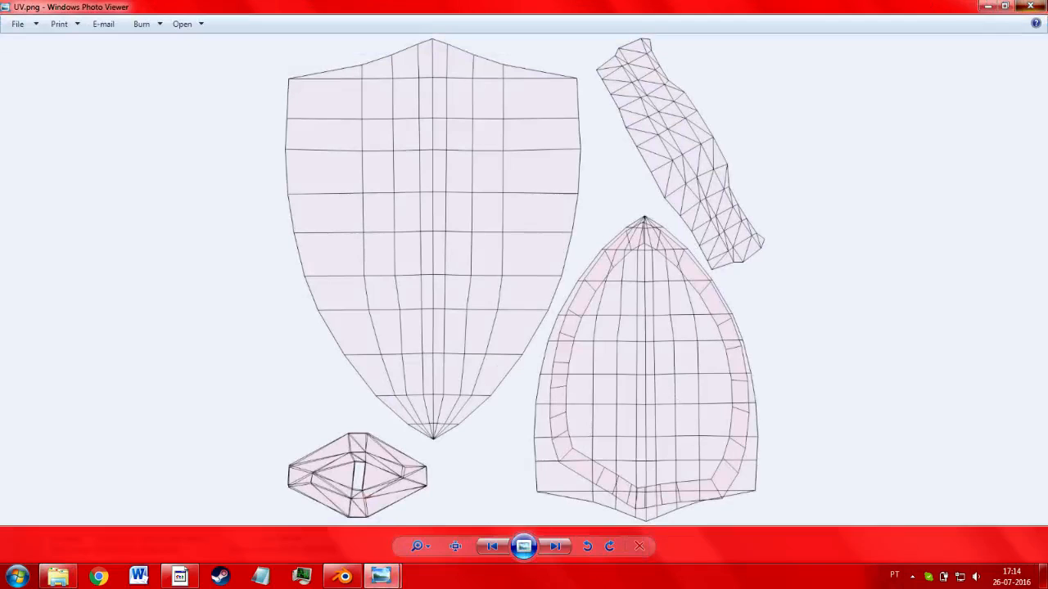
pyautogui.click(382, 577)
pyautogui.click(191, 515)
# - Switch to paint.net and open UV.png from the Crest folder as its own image
pyautogui.click(180, 577)
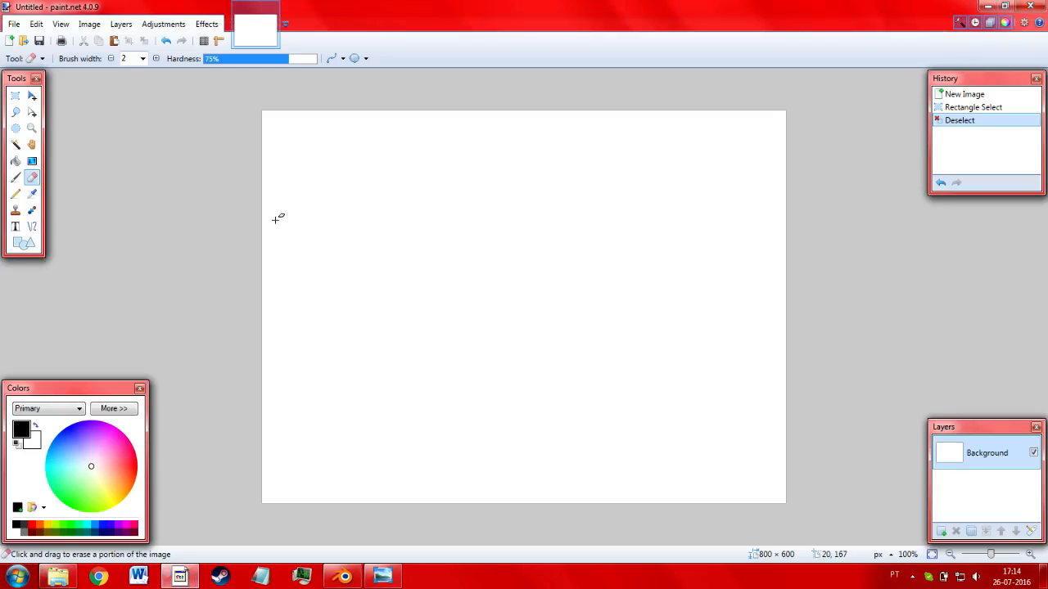
pyautogui.hotkey('alt', 'Tab')
pyautogui.moveTo(287, 117)
pyautogui.mouseDown()
pyautogui.moveTo(444, 305)
pyautogui.moveTo(454, 232)
pyautogui.mouseUp()
pyautogui.hotkey('alt', 'Tab')
pyautogui.click(494, 294)
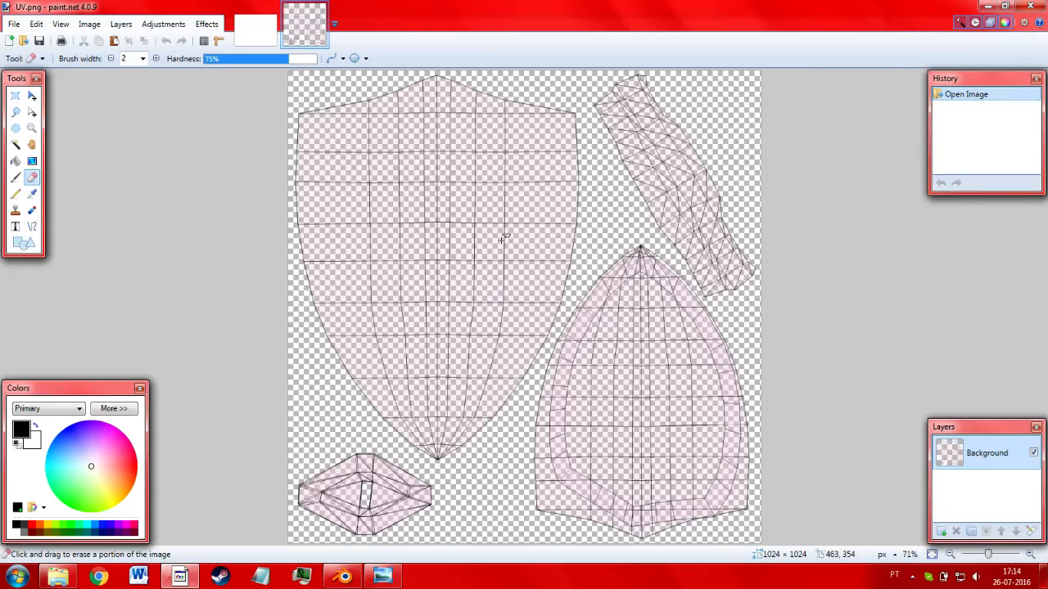
pyautogui.keyDown('ctrl'); pyautogui.scroll(3, 502, 237); pyautogui.keyUp('ctrl')
pyautogui.keyDown('ctrl'); pyautogui.scroll(-4, 573, 286); pyautogui.keyUp('ctrl')
pyautogui.keyDown('ctrl'); pyautogui.scroll(2, 573, 286); pyautogui.keyUp('ctrl')
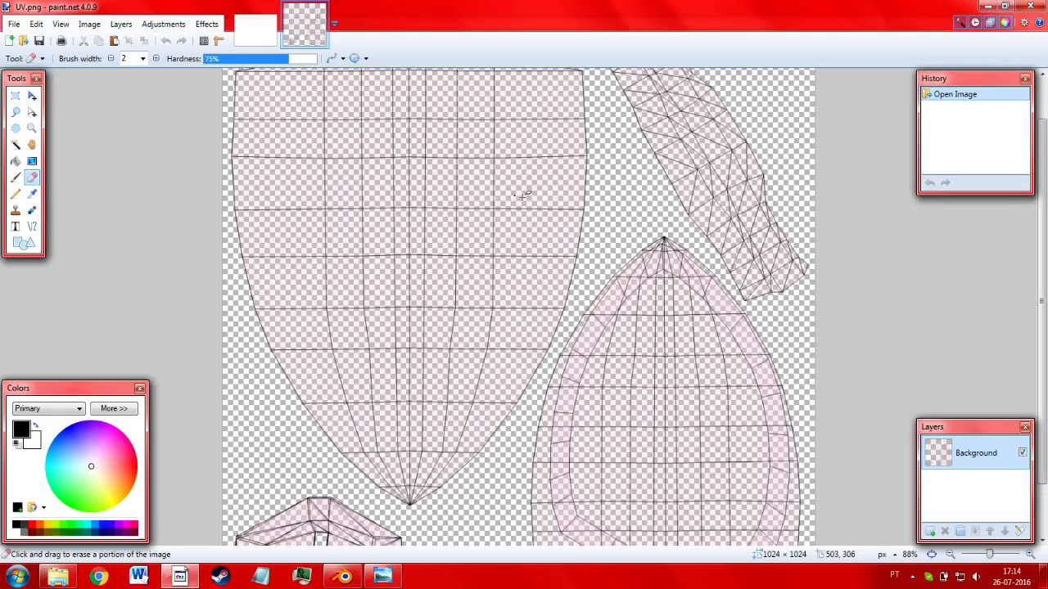
# - Add a new layer, place it beneath the UV wireframe layer and fill it with black using the Paint Bucket
pyautogui.click(931, 532)
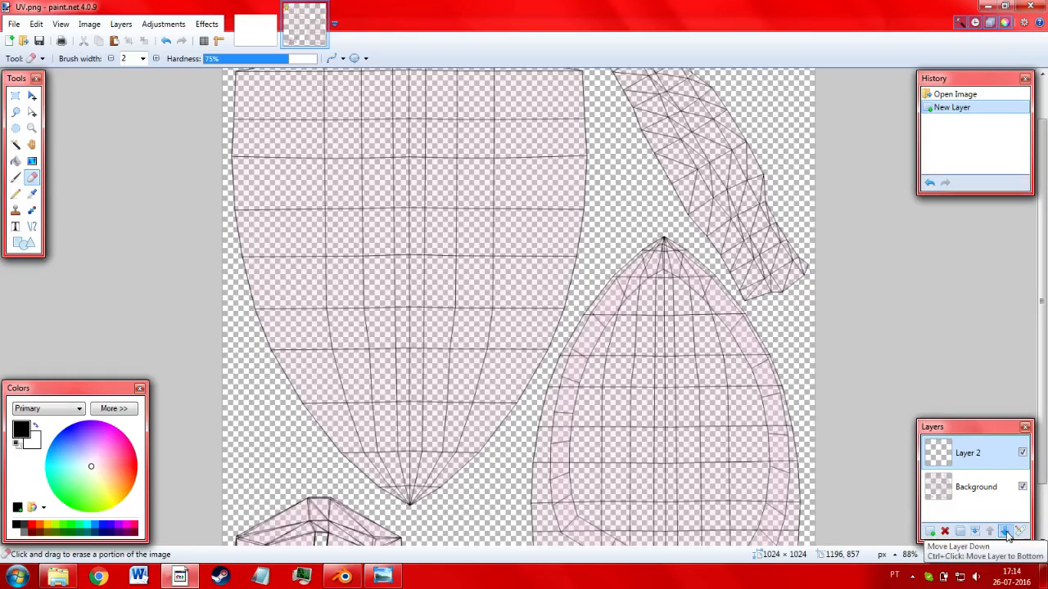
pyautogui.click(1007, 533)
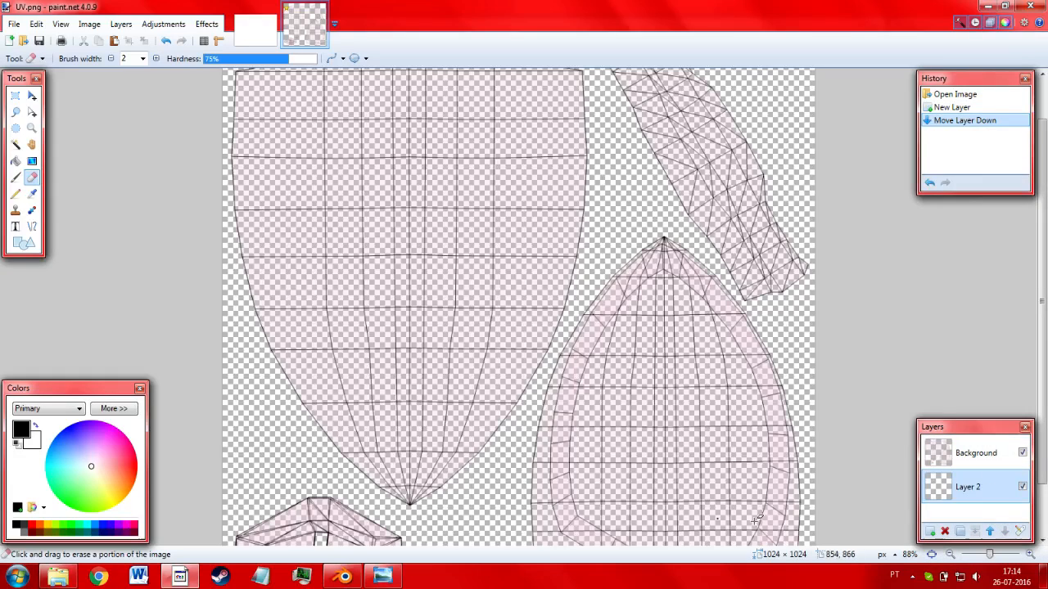
pyautogui.click(14, 161)
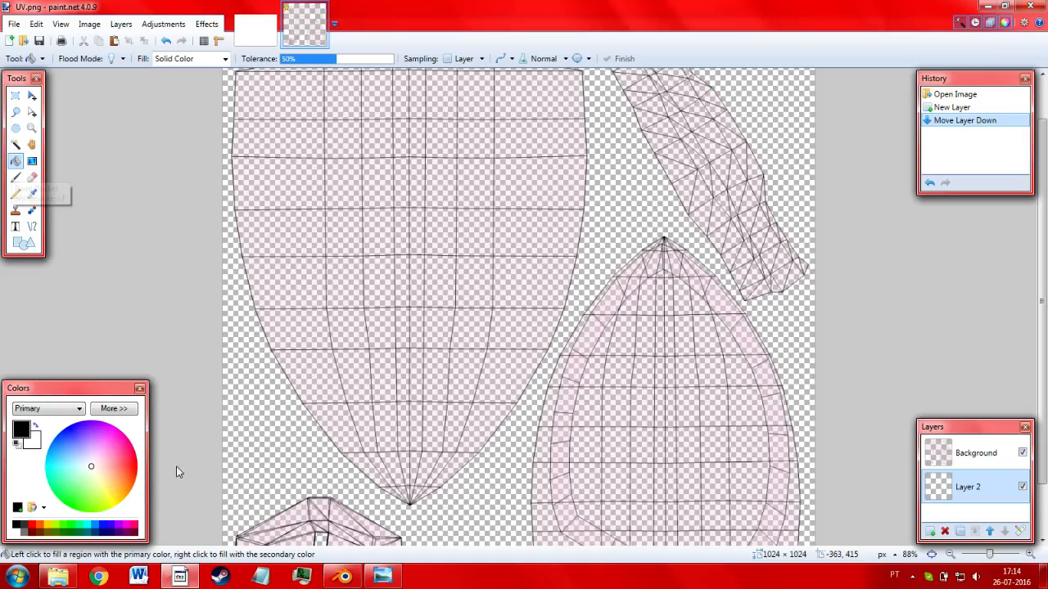
pyautogui.click(264, 425)
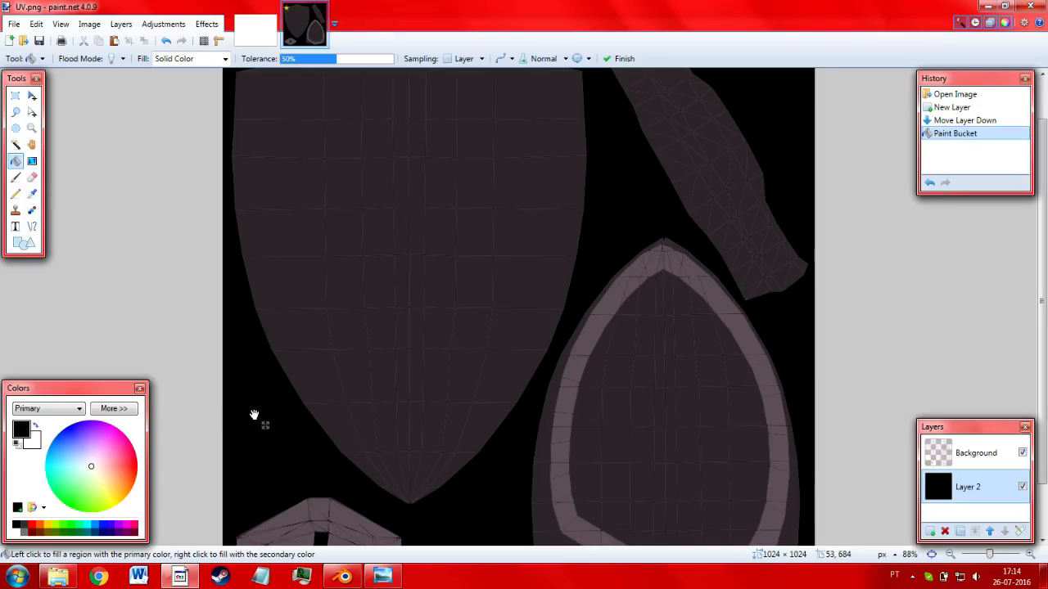
pyautogui.keyDown('ctrl'); pyautogui.scroll(-2, 254, 415); pyautogui.keyUp('ctrl')
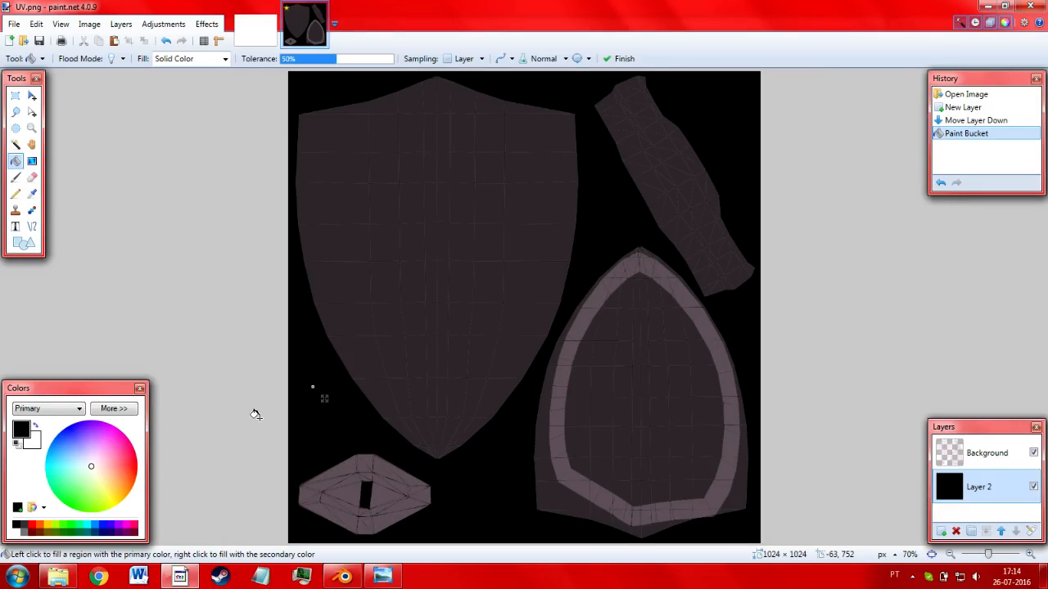
pyautogui.press('s')
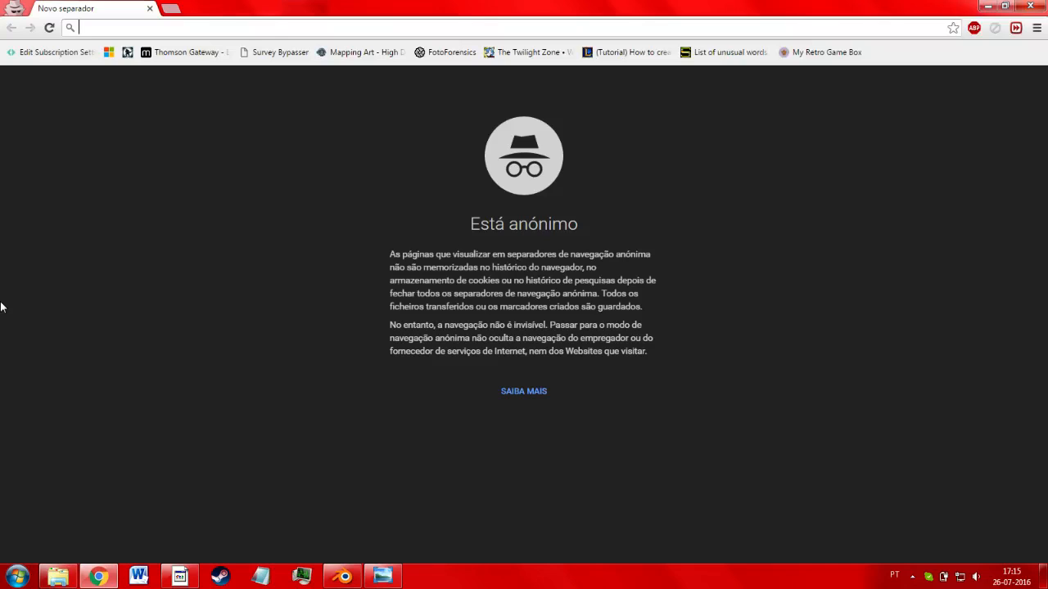
# - Switch to Chrome, search Google Images for "metal seamless" and open the first metal texture
pyautogui.hotkey('alt', 'Tab')
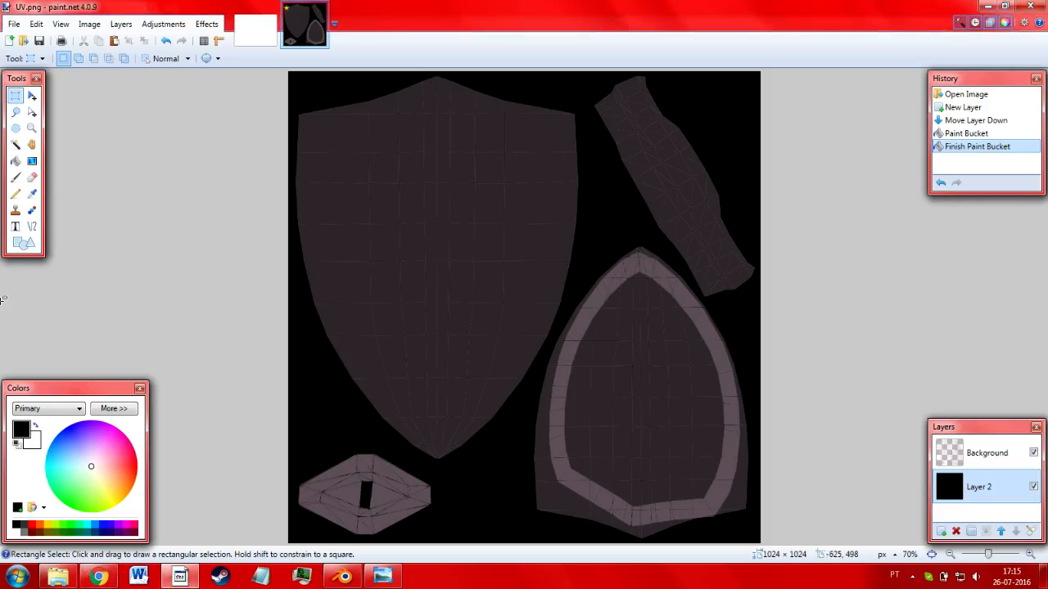
pyautogui.hotkey('alt', 'Tab')
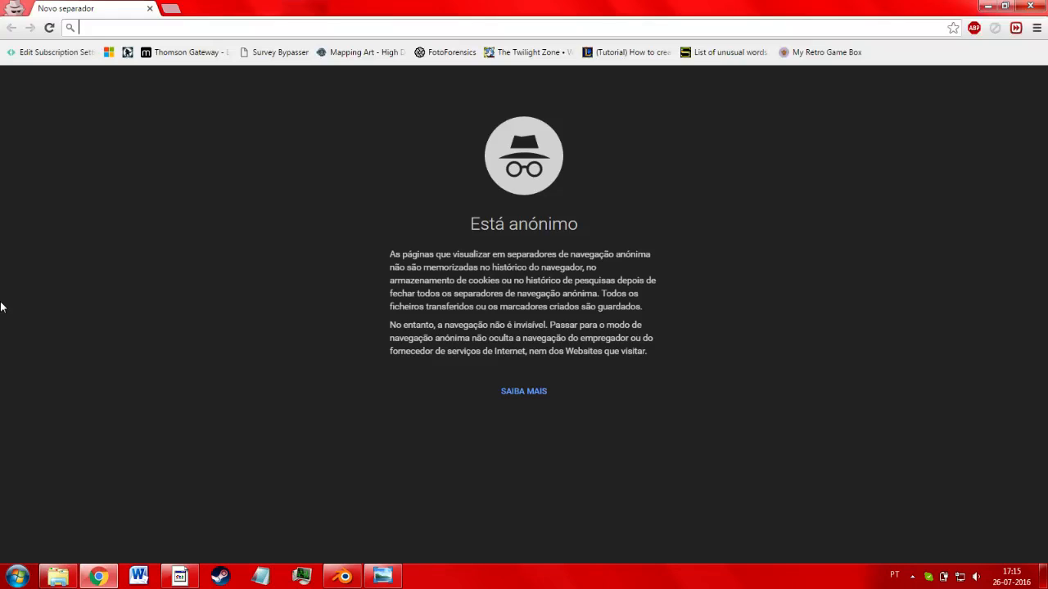
pyautogui.write('metal seamless')
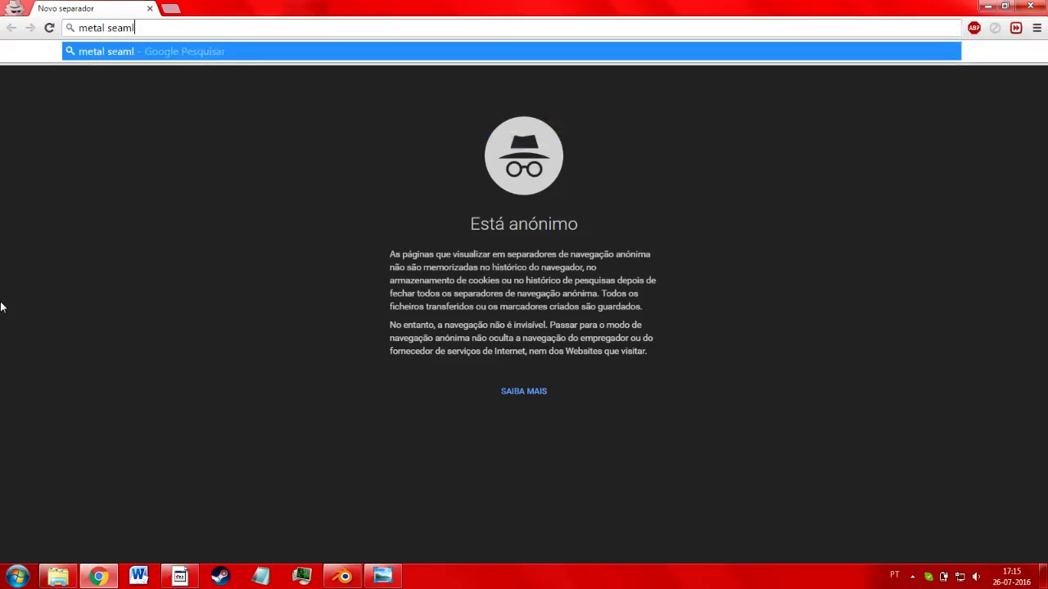
pyautogui.press('Return')
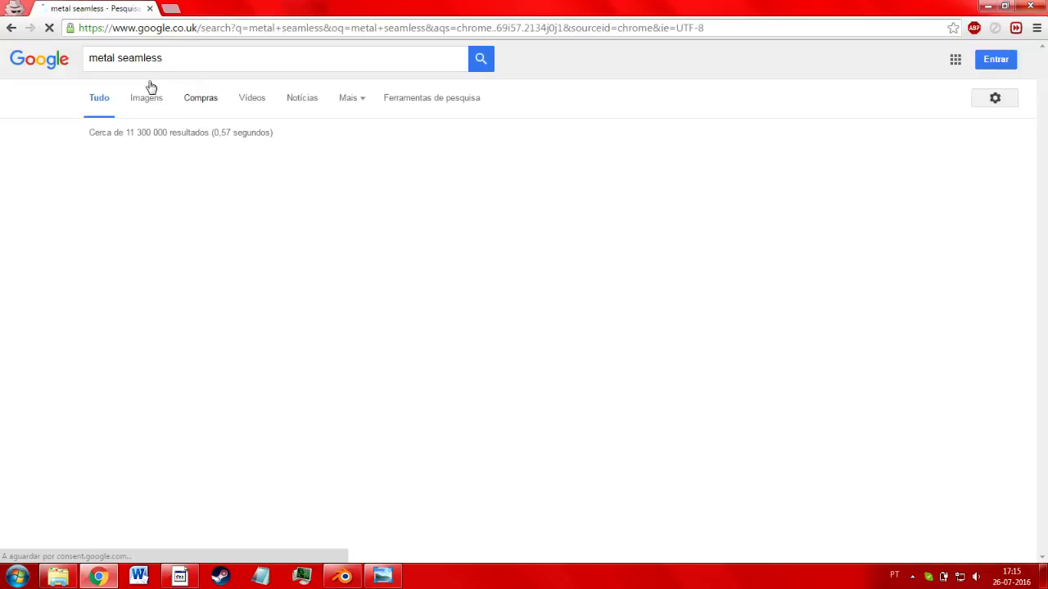
pyautogui.click(147, 106)
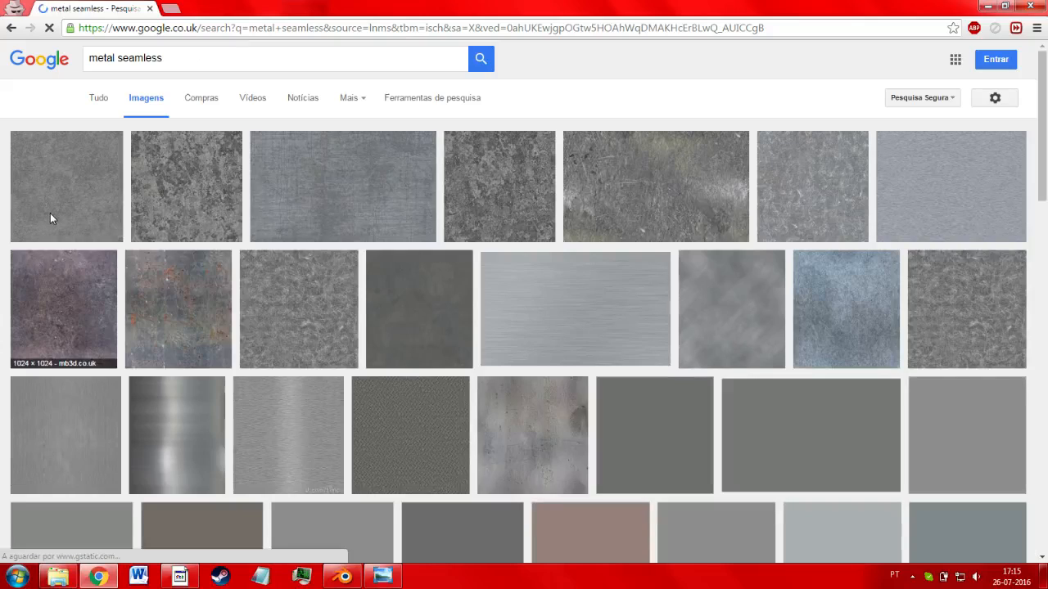
pyautogui.click(51, 217)
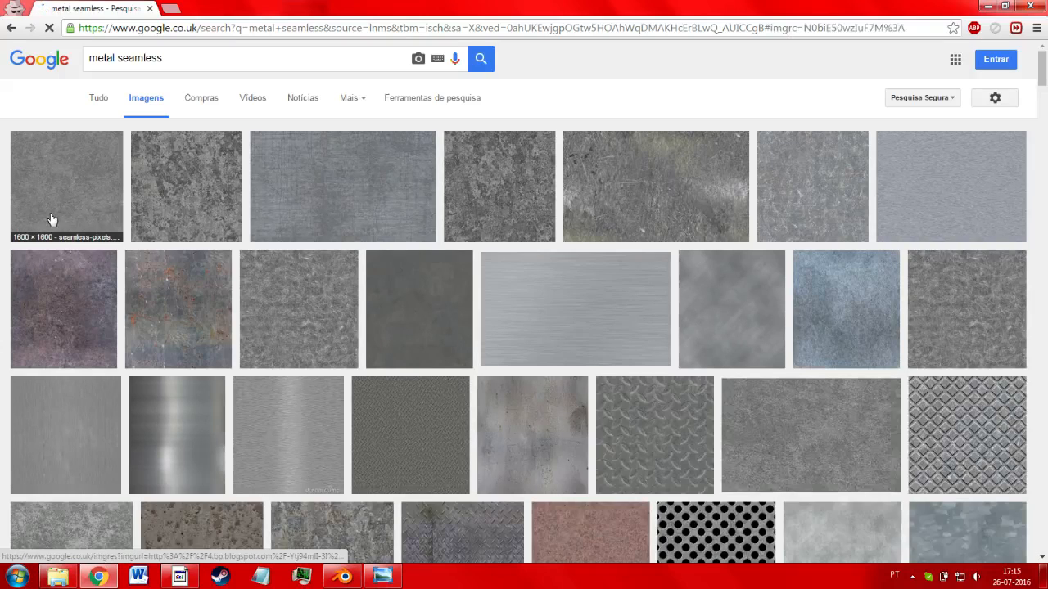